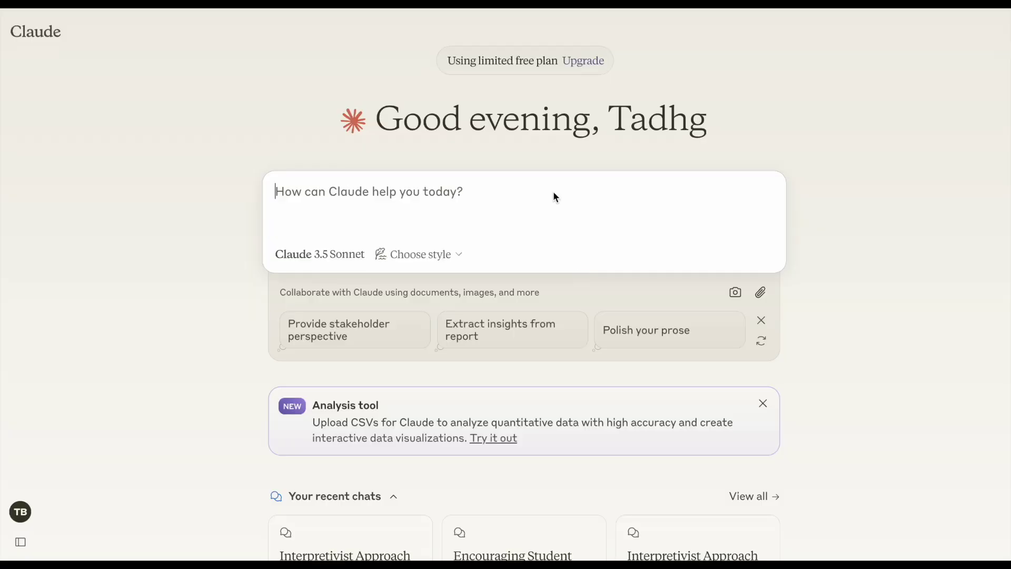
Step: Ask Claude for a 1500-word essay on Copyleaks, written as if by a human
type("I would like you to write a 150")
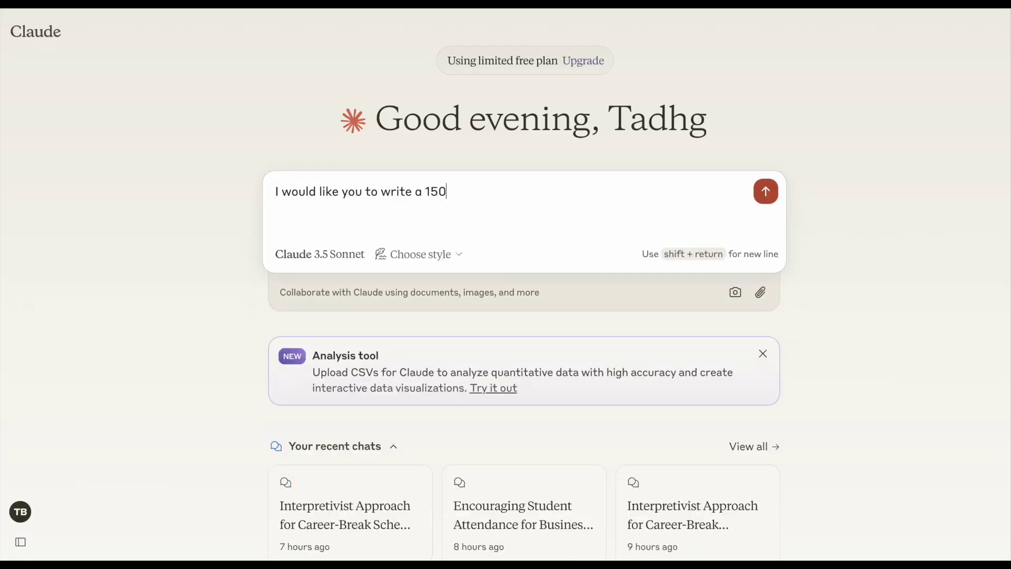
type("0 essay on Copyleaks and whether it is po")
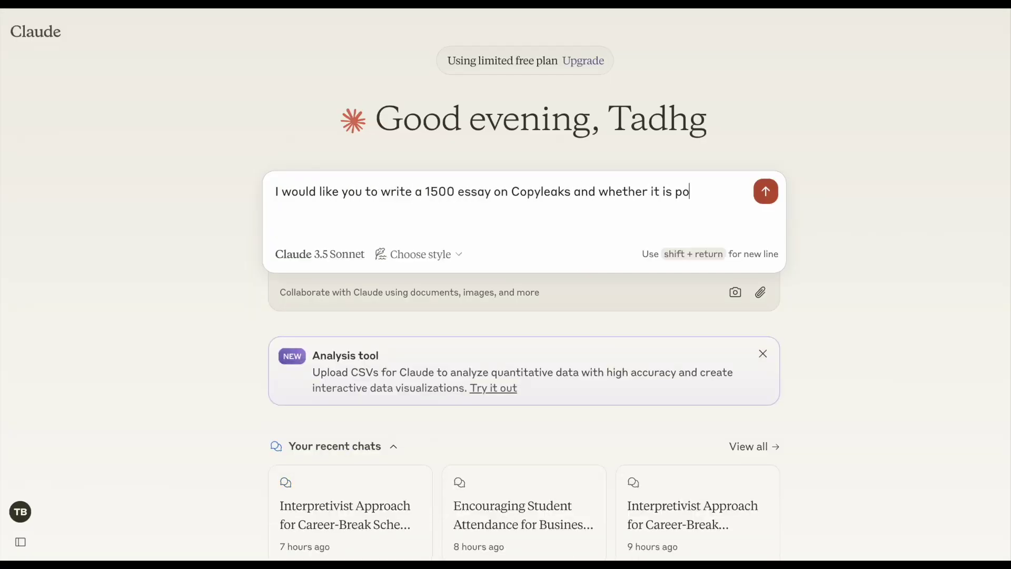
type("ssible for any AI humanizer to get a 0% AI detector score wit")
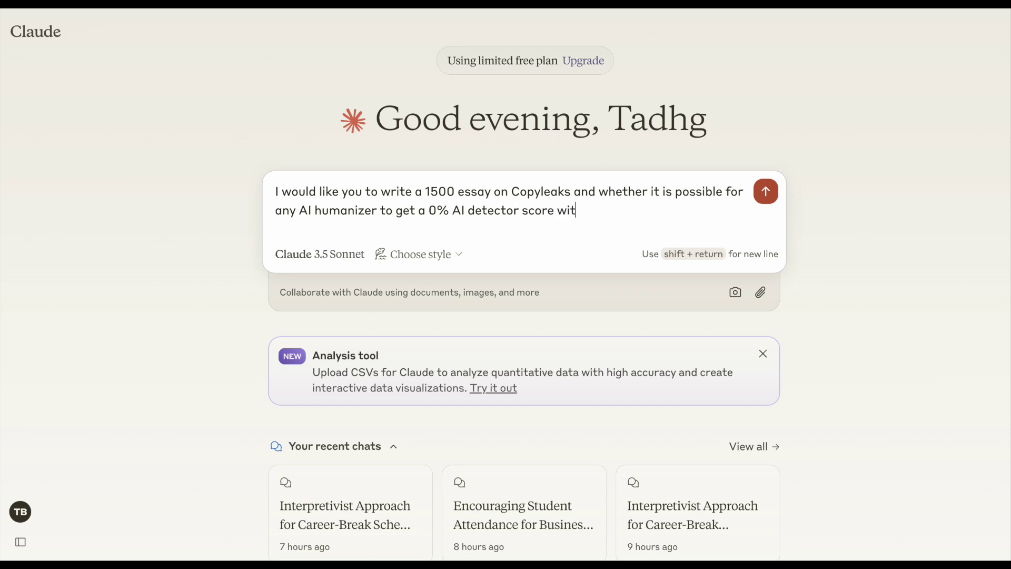
type("h Copyleaks. The essay should focus on how Copyleaks is widely ")
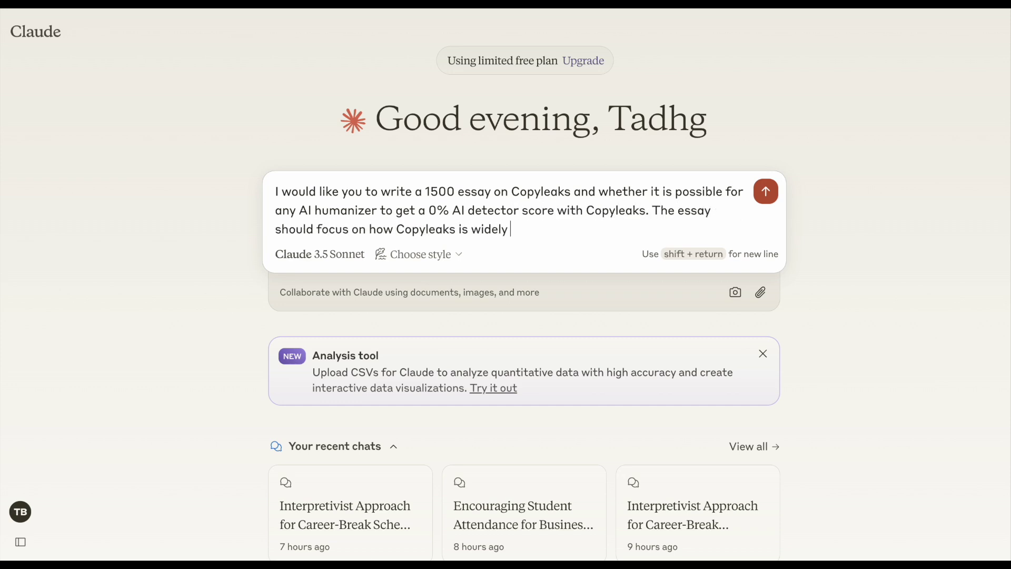
type("regarded as one of the most accurate AI detectors, if not the most accurate")
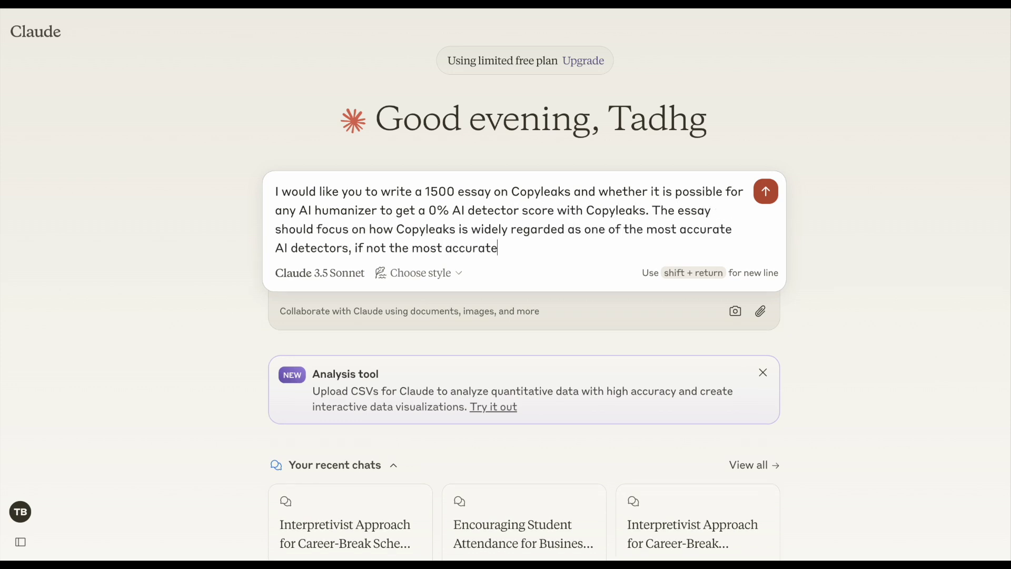
type(", and the issues that users might have getting 0% AI detector")
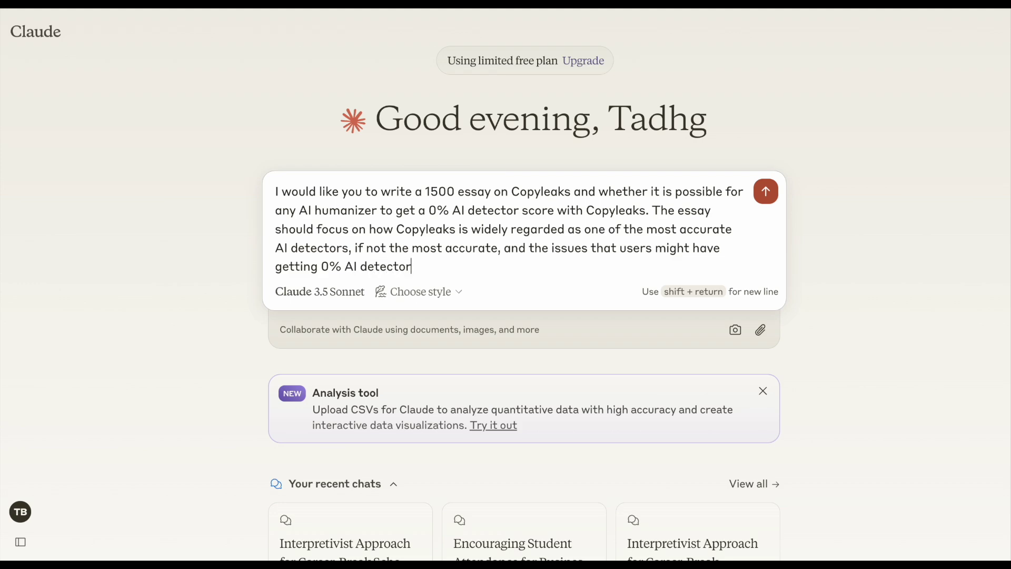
type(" scores with it when trying to pass off AI hu")
key("BackSpace")
key("BackSpace")
type("writing as written by a human.")
key("Return")
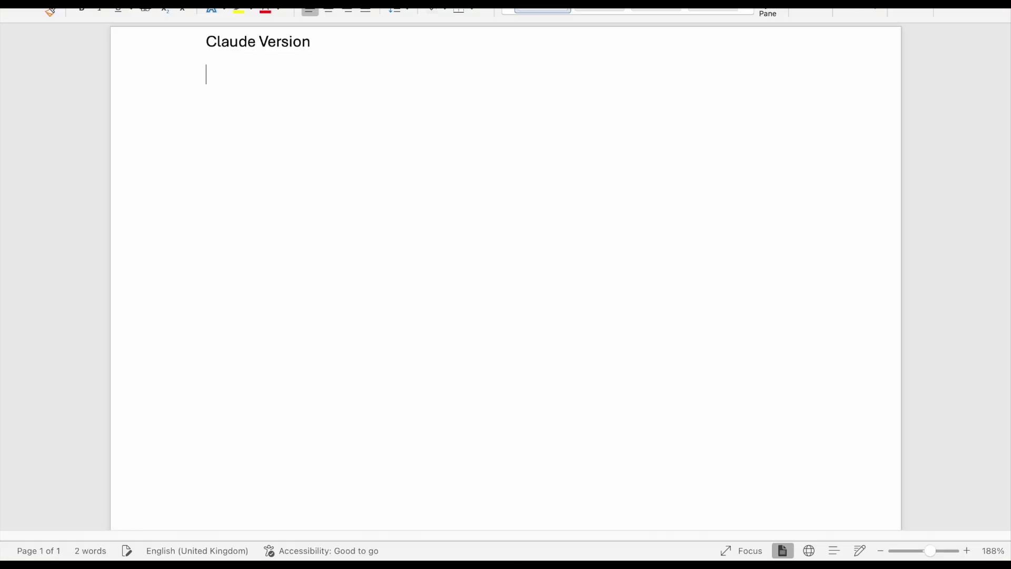
Step: Paste the essay into Word under a bold 'Claude Version' heading, then into Undetectable AI
key("ctrl+v")
scroll(733, 185, "up", 20)
triple_click(273, 42)
key("ctrl+b")
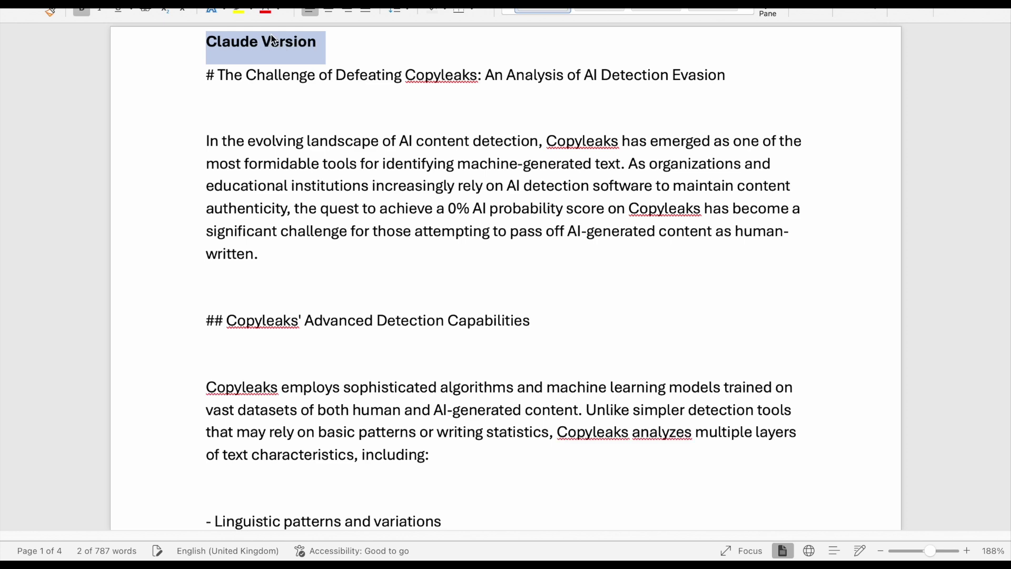
key("ctrl+a")
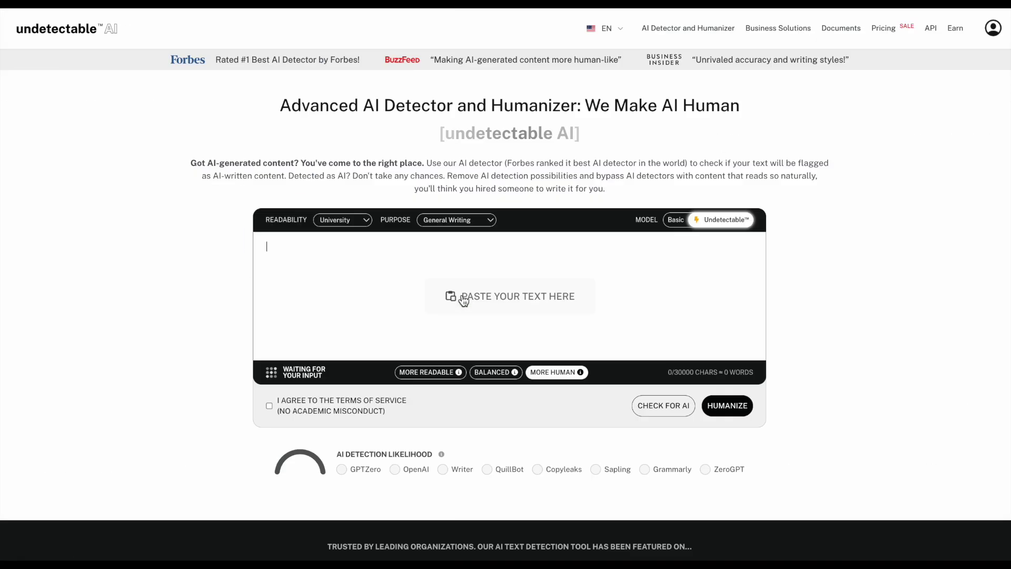
key("ctrl+v")
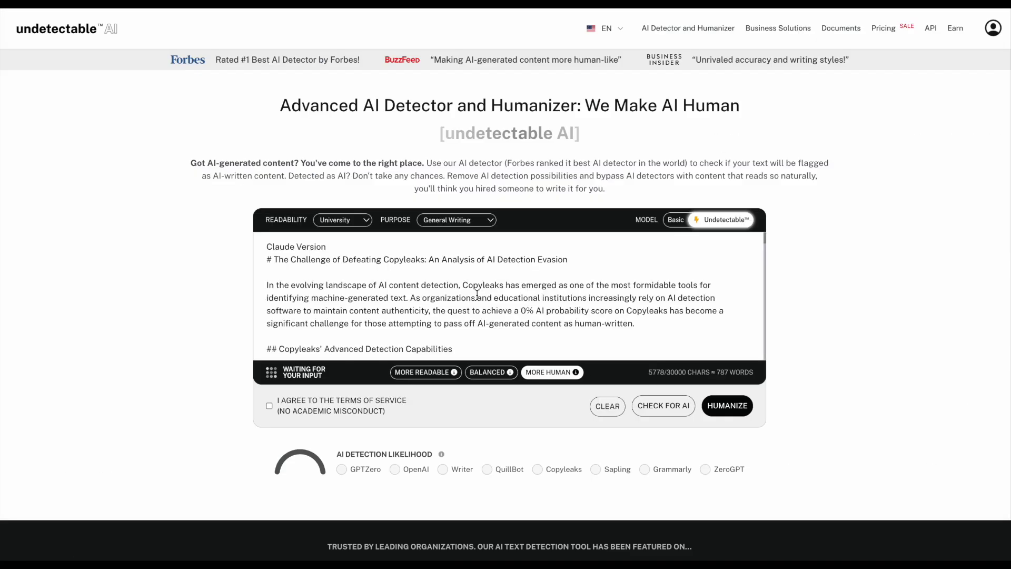
Step: Humanize the Claude essay in Undetectable AI and copy the 100%-human output
left_click(728, 408)
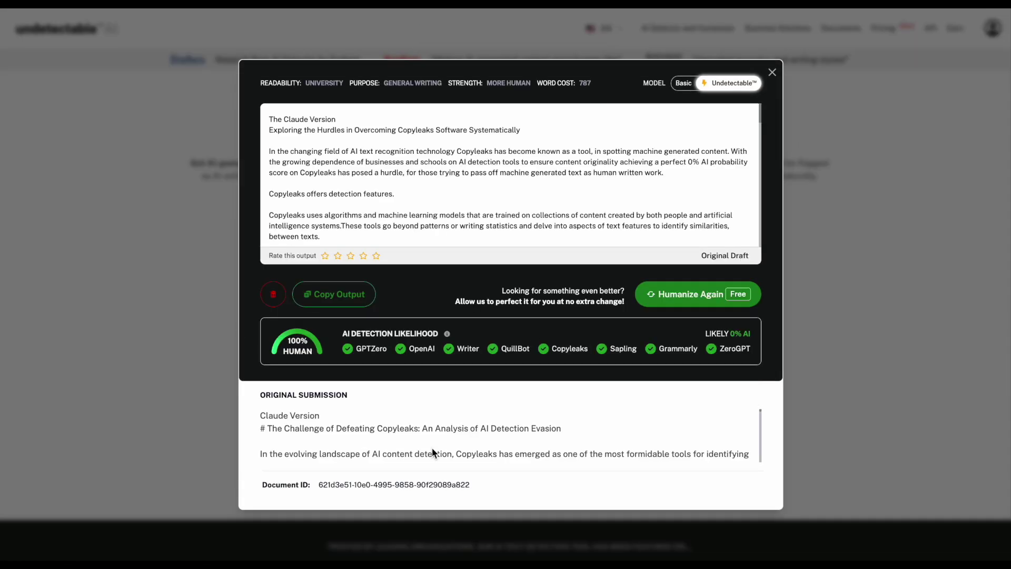
double_click(570, 348)
left_click(316, 293)
Step: Paste it into Word under a bold 'Undetectable AI' heading, removing the leftover 'Claude Version' line
key("super+Tab")
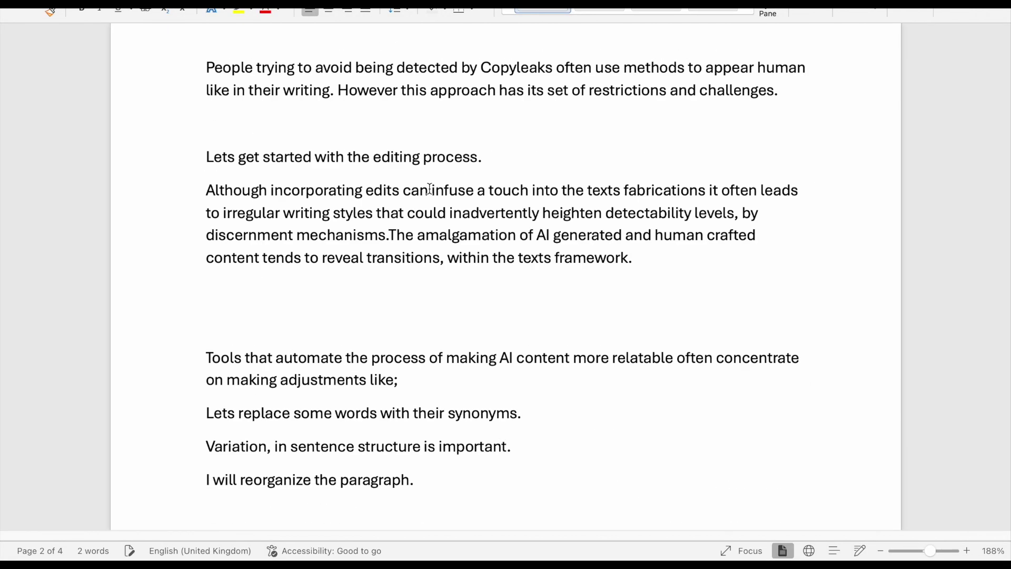
scroll(429, 189, "up", 15)
key("ctrl+b")
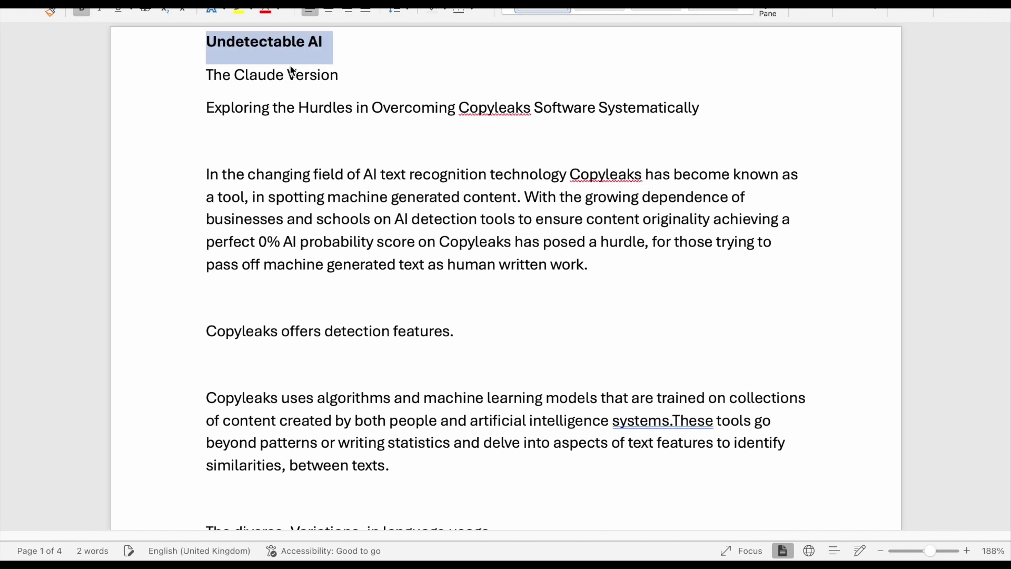
triple_click(291, 72)
key("Delete")
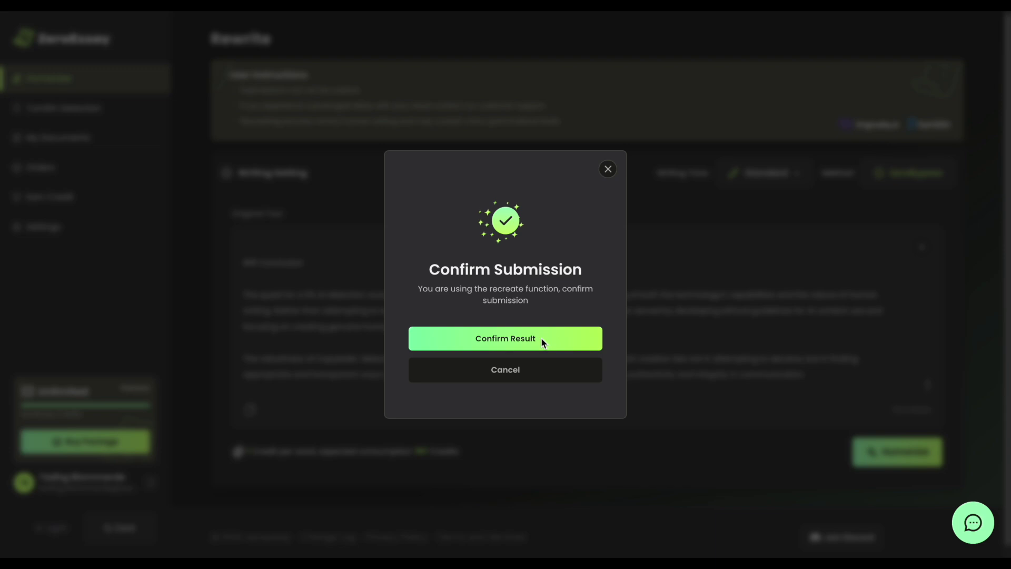
Step: Humanize the essay in ZeroEssay and paste the rewritten version into Word
left_click(542, 340)
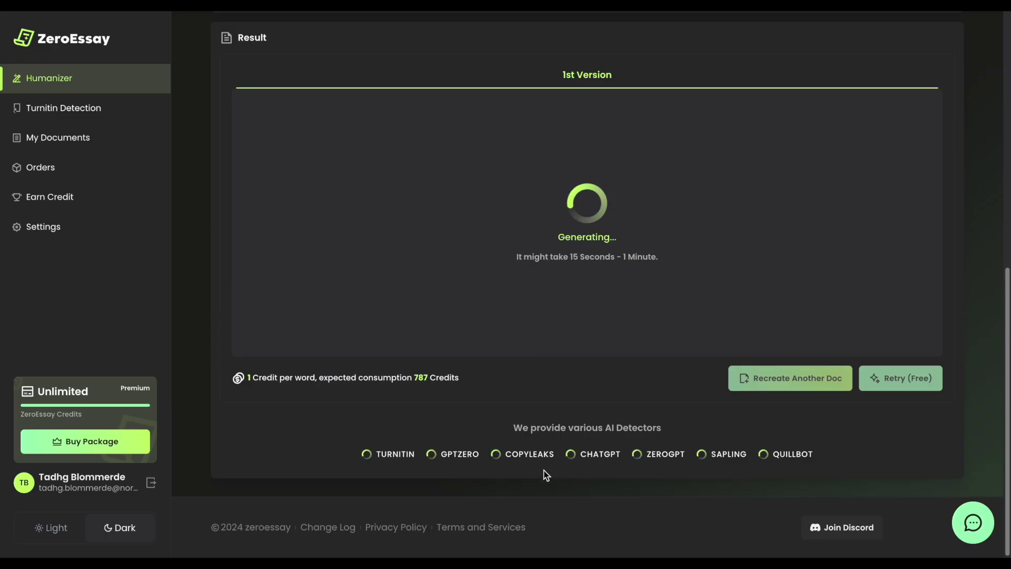
left_click(245, 436)
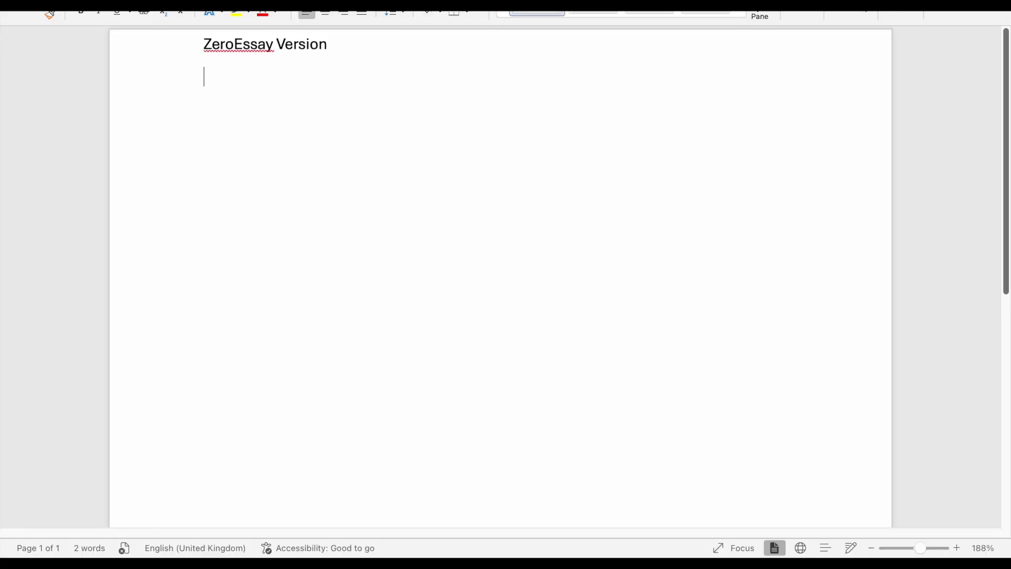
key("ctrl+v")
Step: Paste the Claude essay into GPTHuman's humanizer input box
left_click(235, 50)
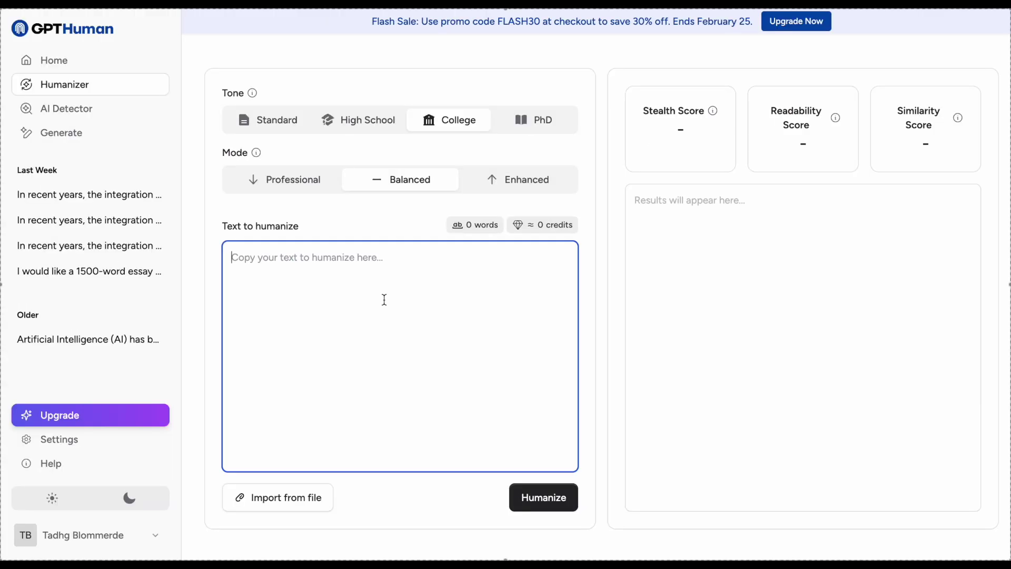
key("ctrl+v")
left_click(532, 497)
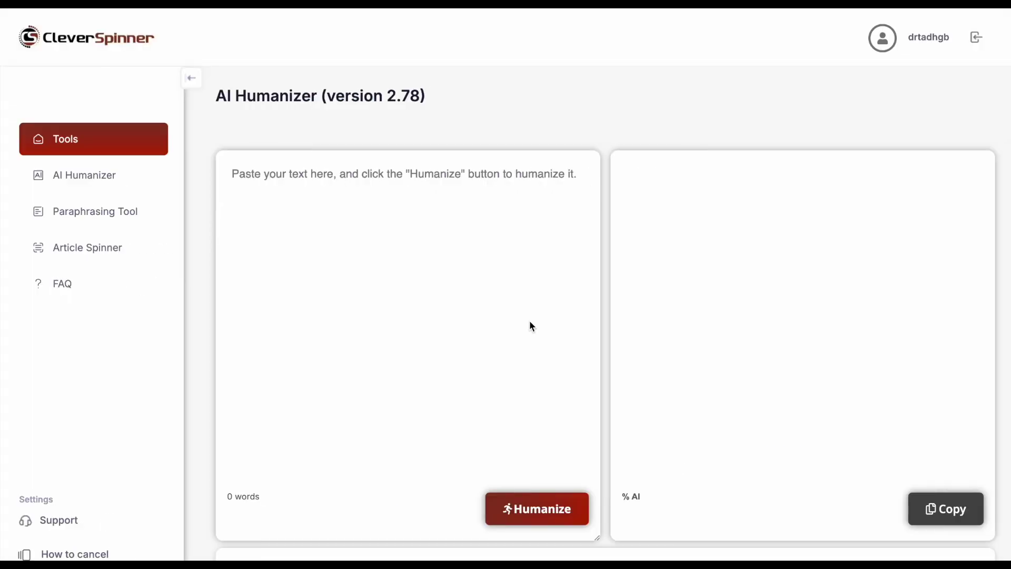
Step: Humanize the Claude essay in CleverSpinner to a 0.0% AI result and copy it
key("ctrl+v")
left_click(537, 519)
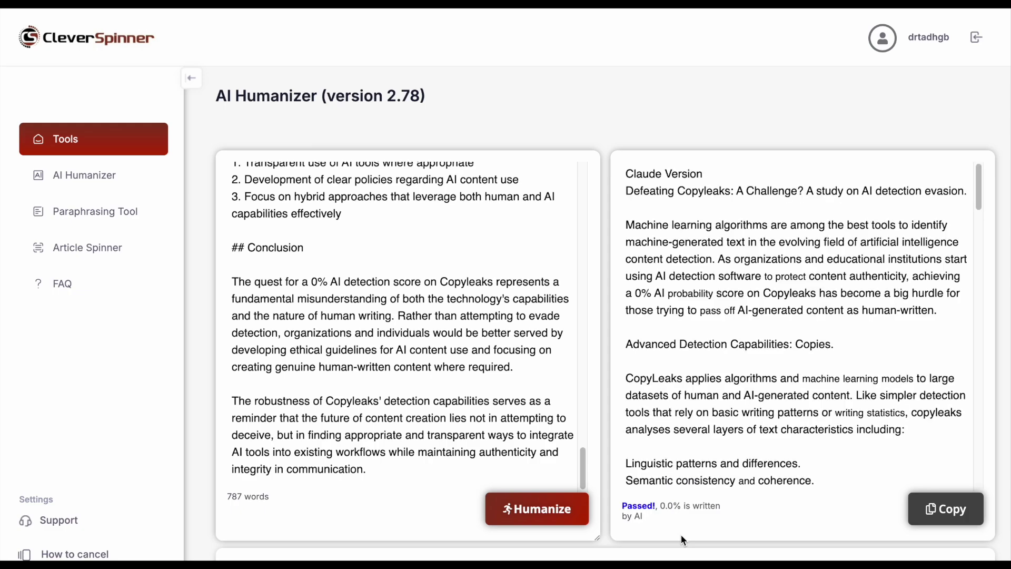
left_click(946, 509)
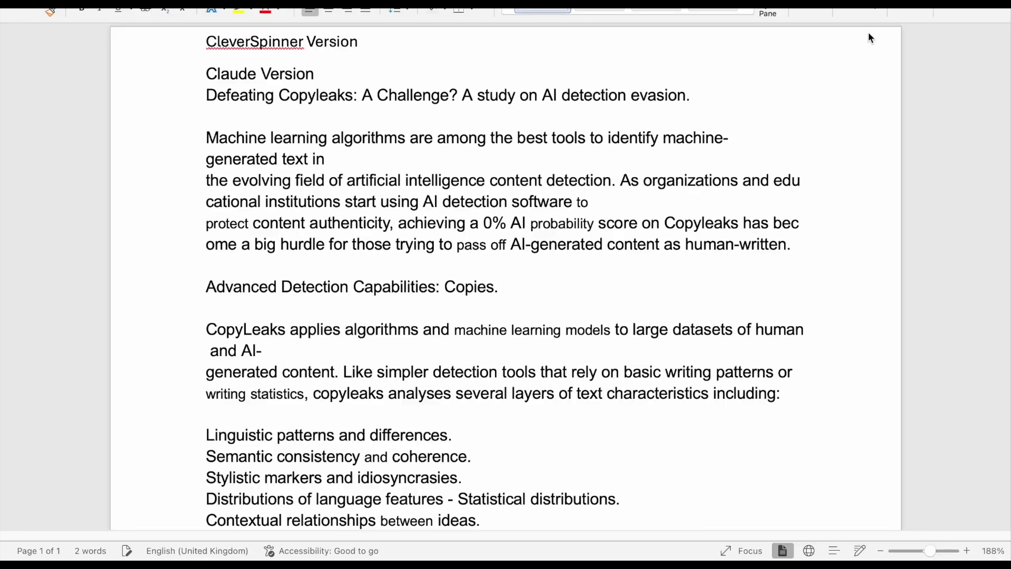
Step: Bold the 'CleverSpinner Version' heading in Word and delete the leftover 'Claude Version' line
triple_click(282, 42)
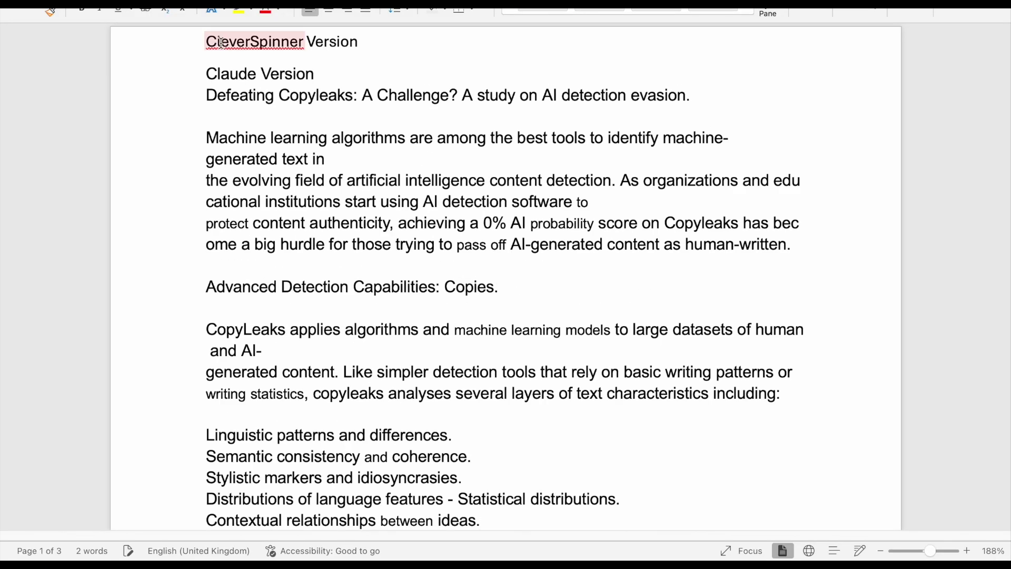
key("ctrl+b")
left_click_drag(314, 73, 198, 72)
key("BackSpace")
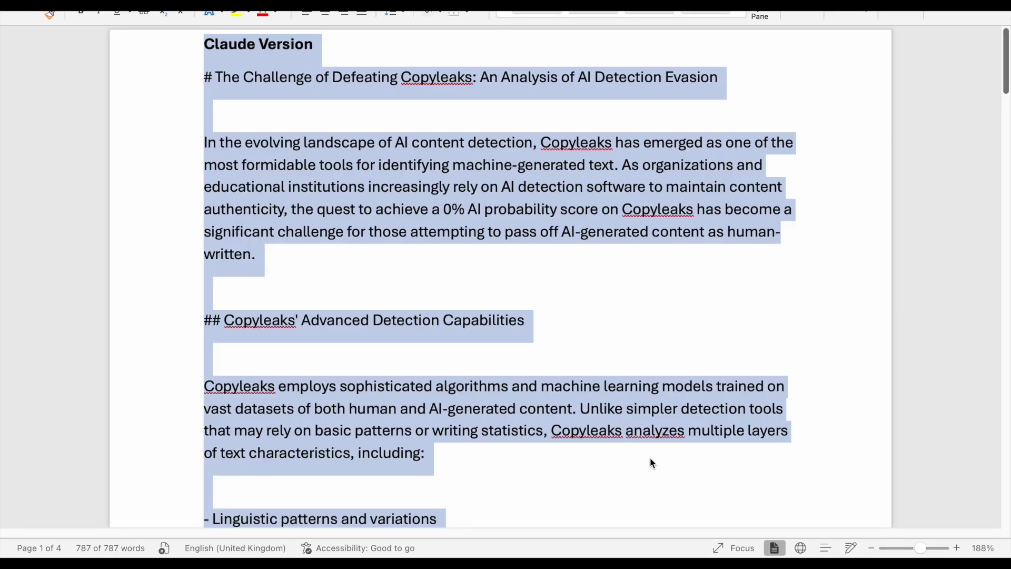
key("super+Tab")
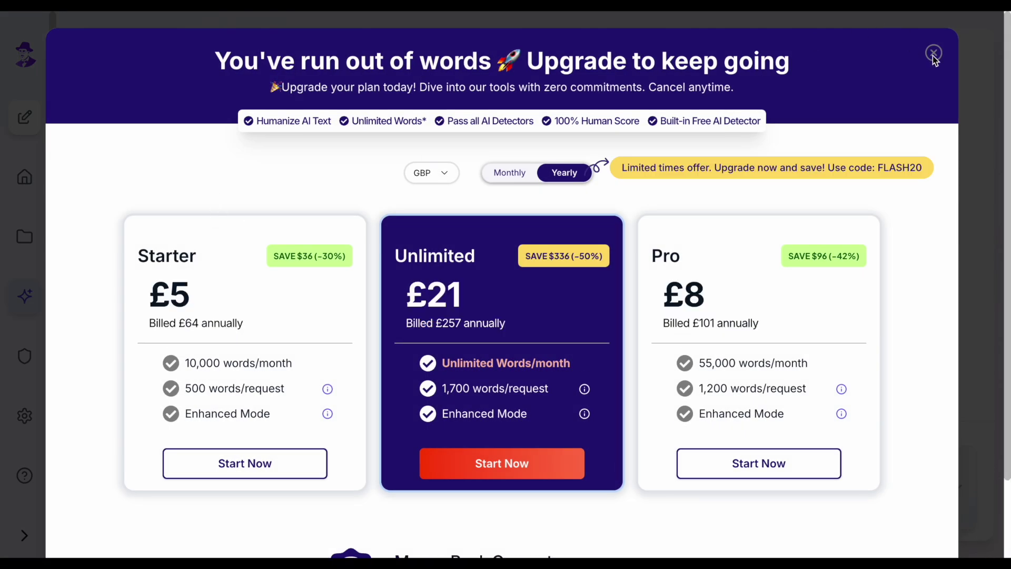
Step: After Walter Writes rejects the 722-word essay over its 300-word limit, paste it into another humanizer
left_click(932, 53)
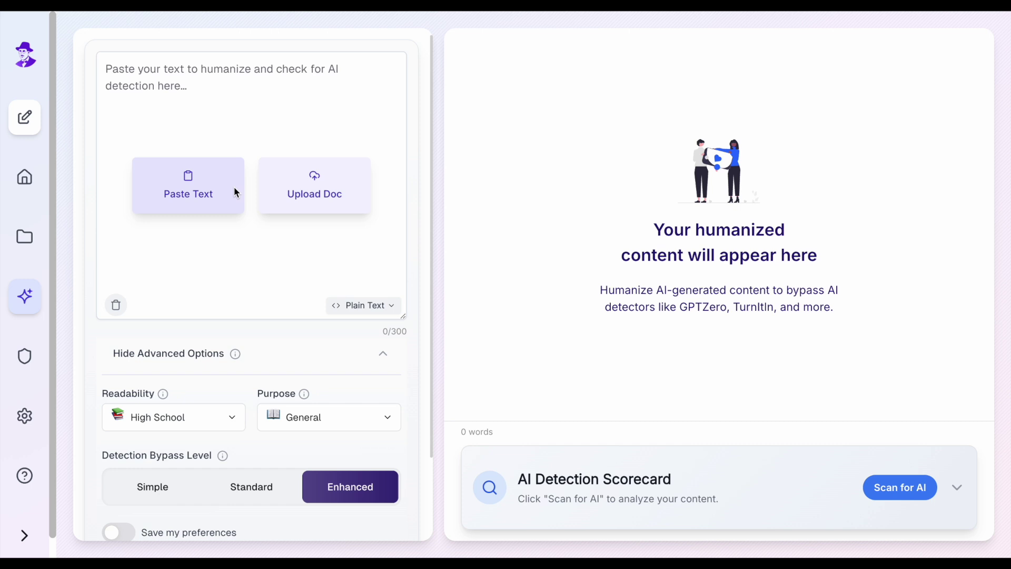
left_click(199, 188)
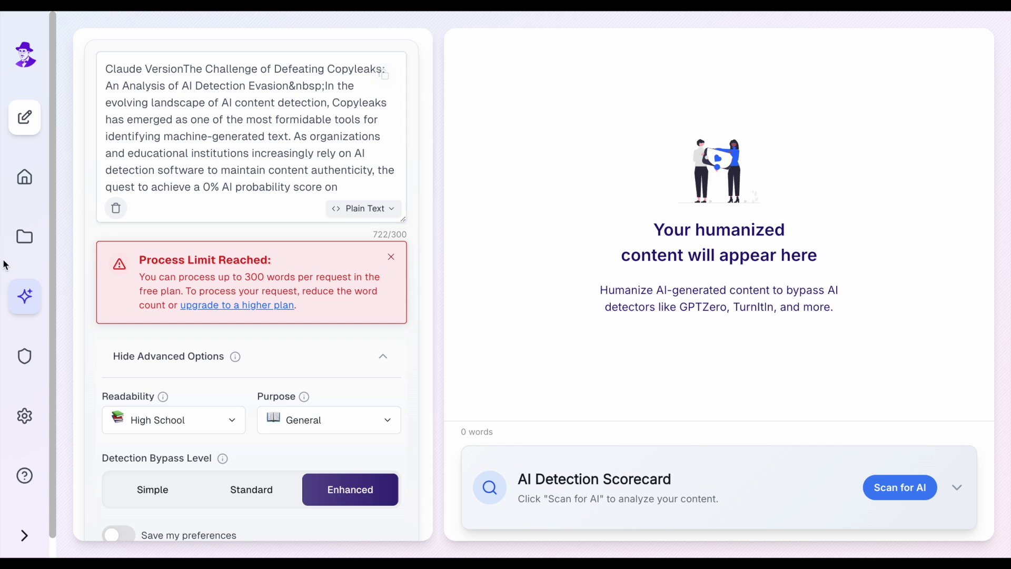
left_click(26, 413)
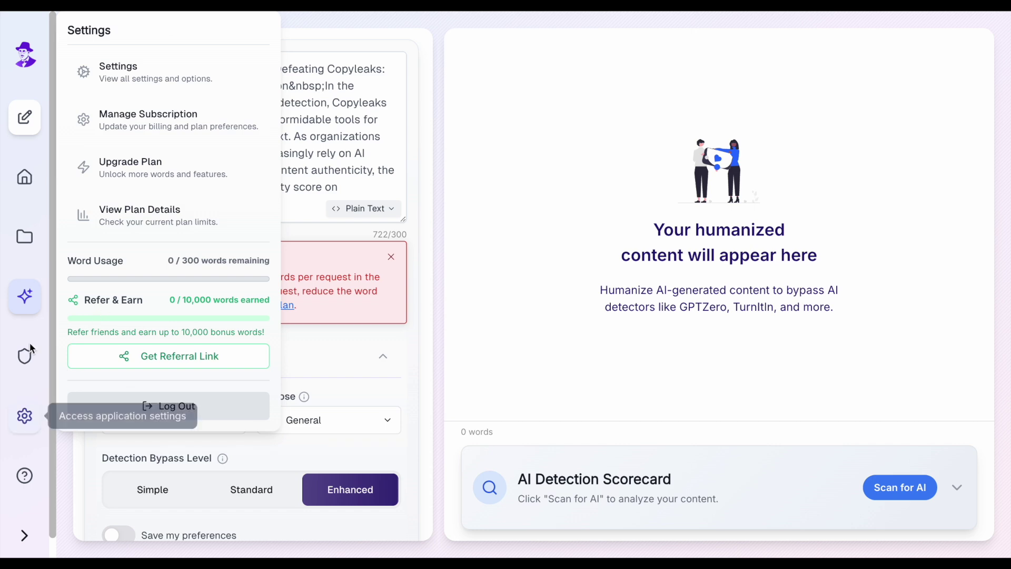
left_click(25, 54)
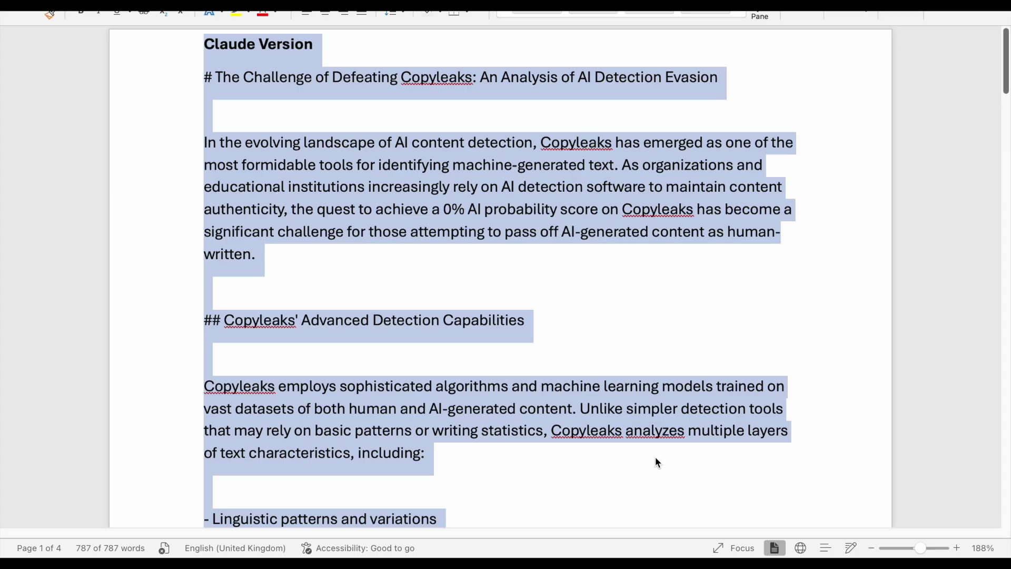
key("super+Tab")
left_click(515, 277)
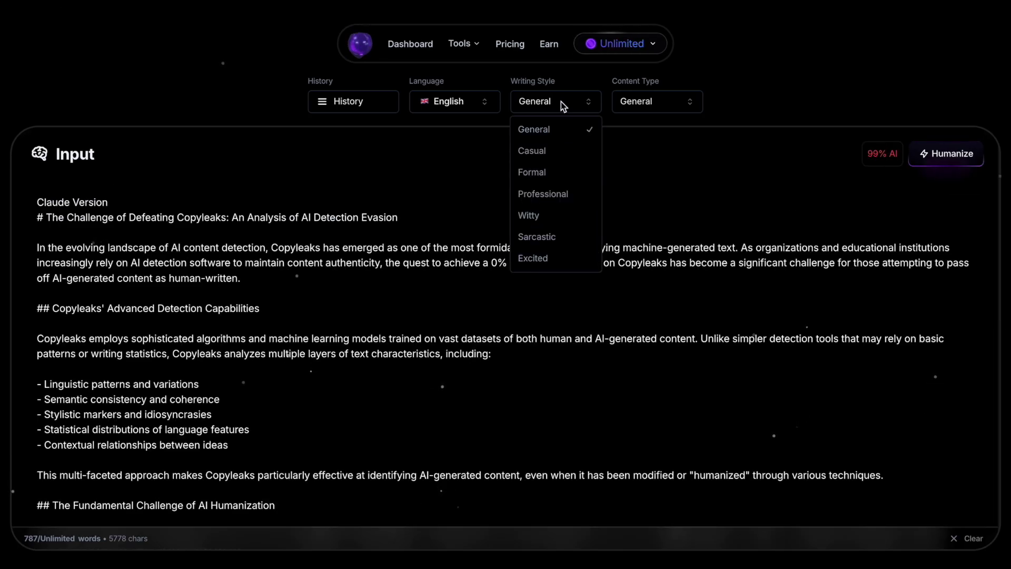
Step: Humanize the essay with General writing style, bringing it from 99% AI to 5% AI
left_click(653, 101)
left_click(816, 129)
left_click(952, 156)
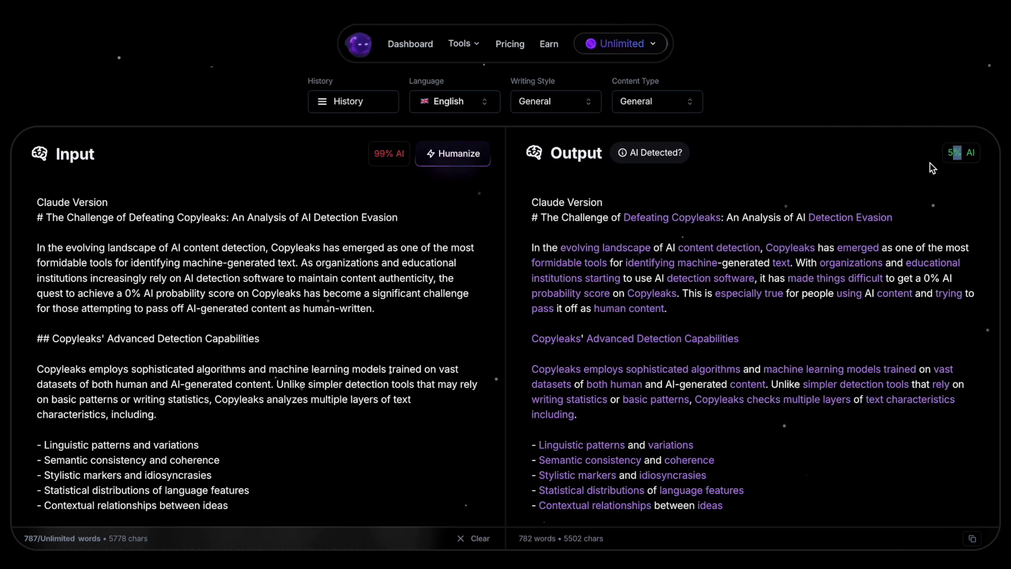
scroll(900, 409, "down", 15)
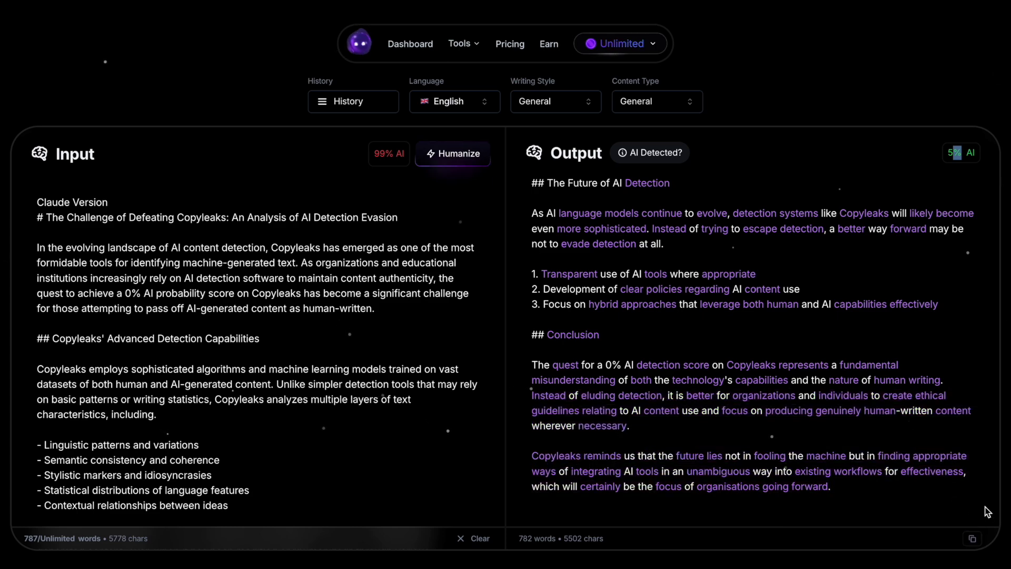
Step: In Word, delete the leftover 'Claude Version' line above the Ryne Version text
key("alt+Tab")
scroll(500, 284, "up", 20)
triple_click(271, 79)
key("BackSpace")
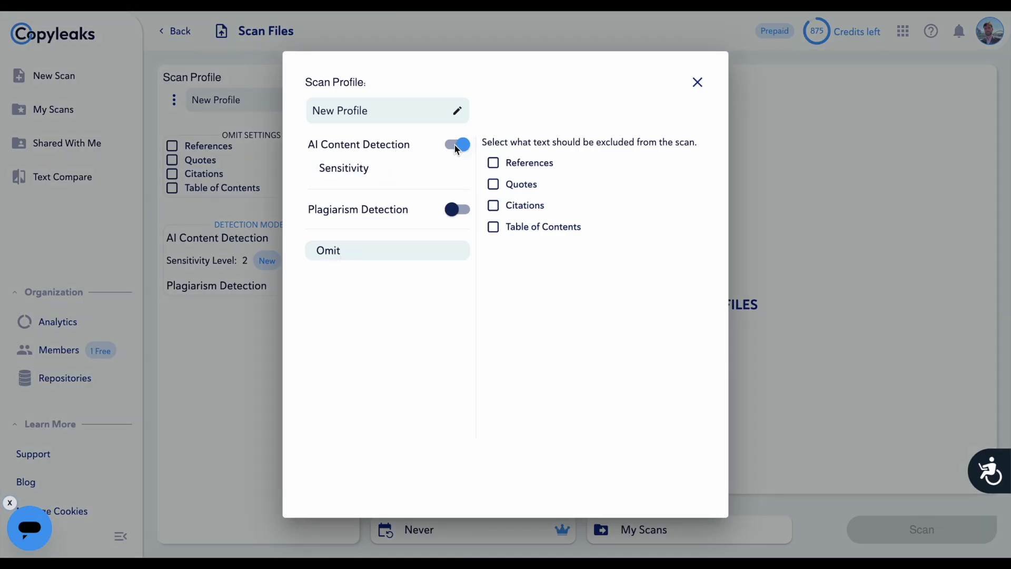
Step: Lower Copyleaks' AI detection sensitivity to Level 1 in the scan settings
left_click(346, 169)
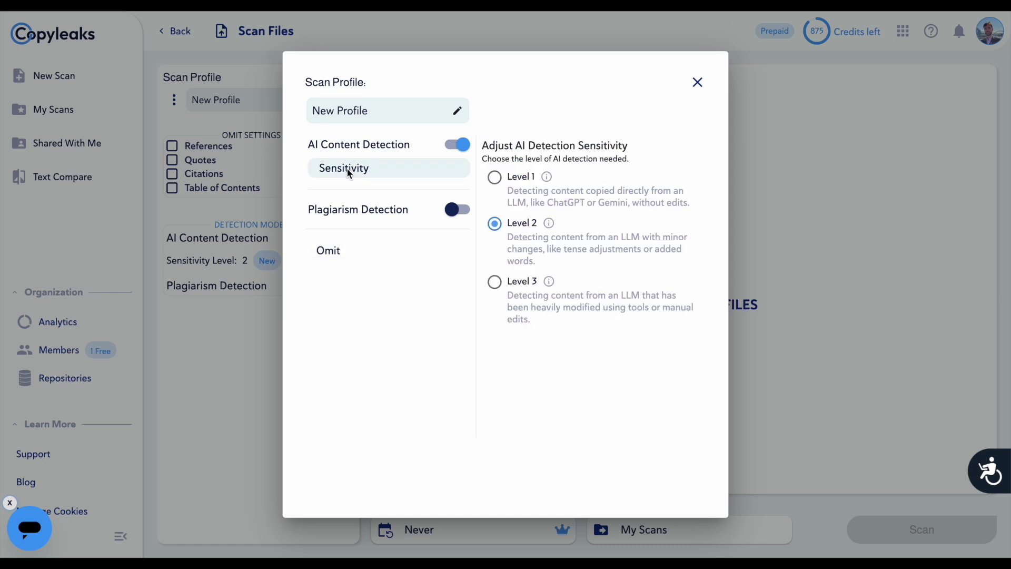
left_click(494, 177)
left_click(697, 82)
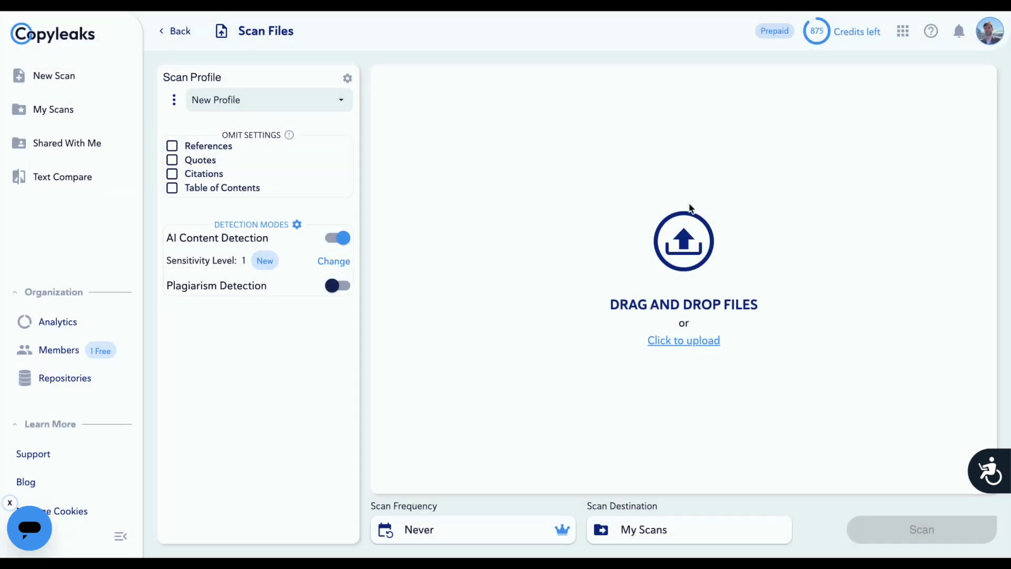
Step: Scan Claude Version.docx, review its 100% AI result, and return to New Scan
left_click(688, 341)
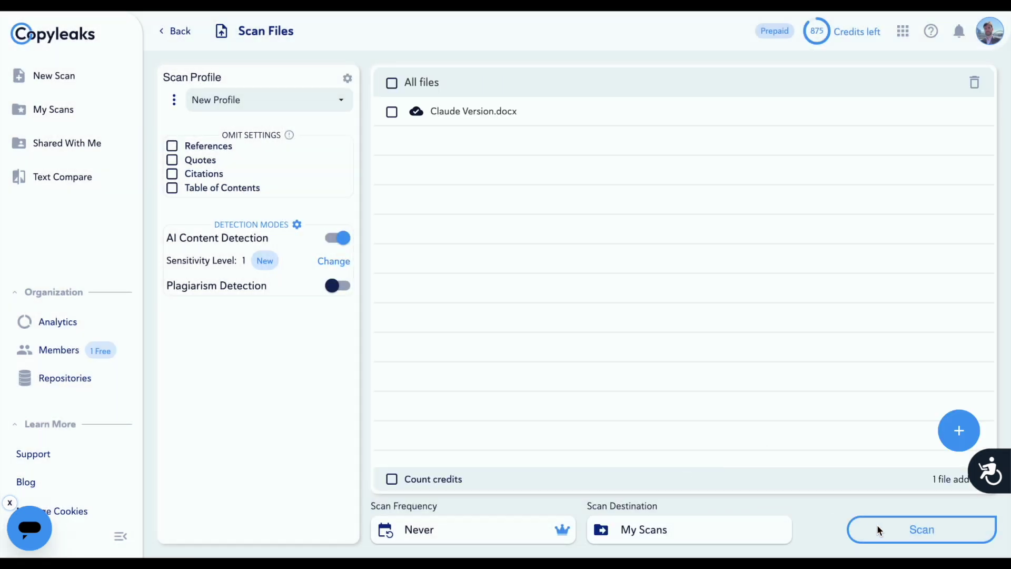
left_click(887, 528)
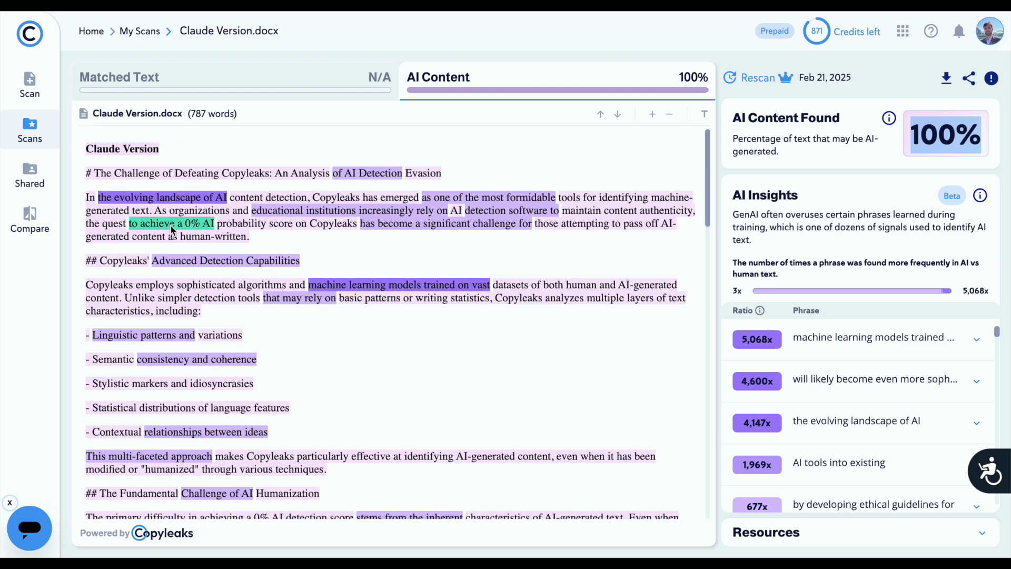
scroll(174, 227, "down", 15)
scroll(177, 236, "down", 10)
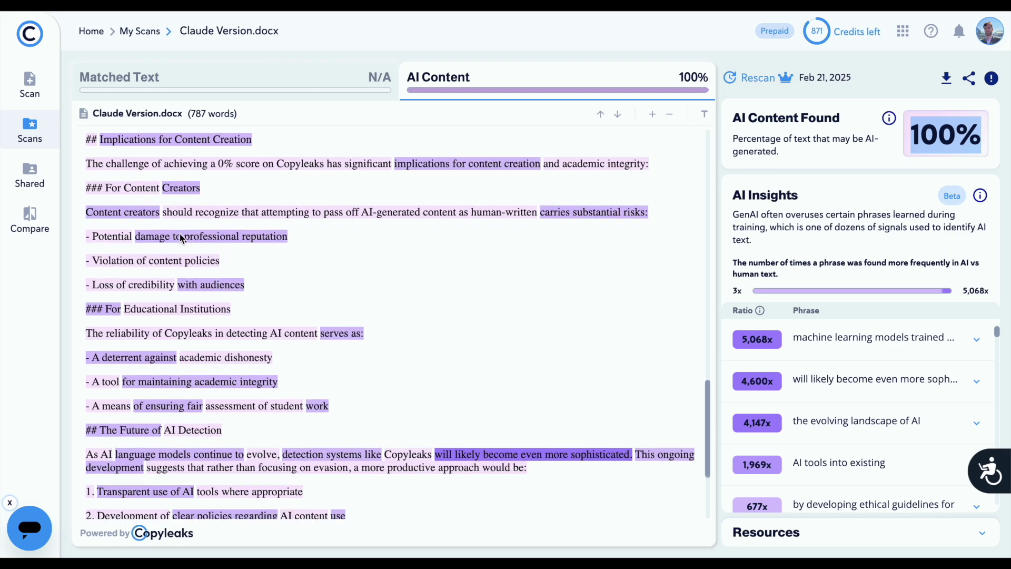
left_click(30, 94)
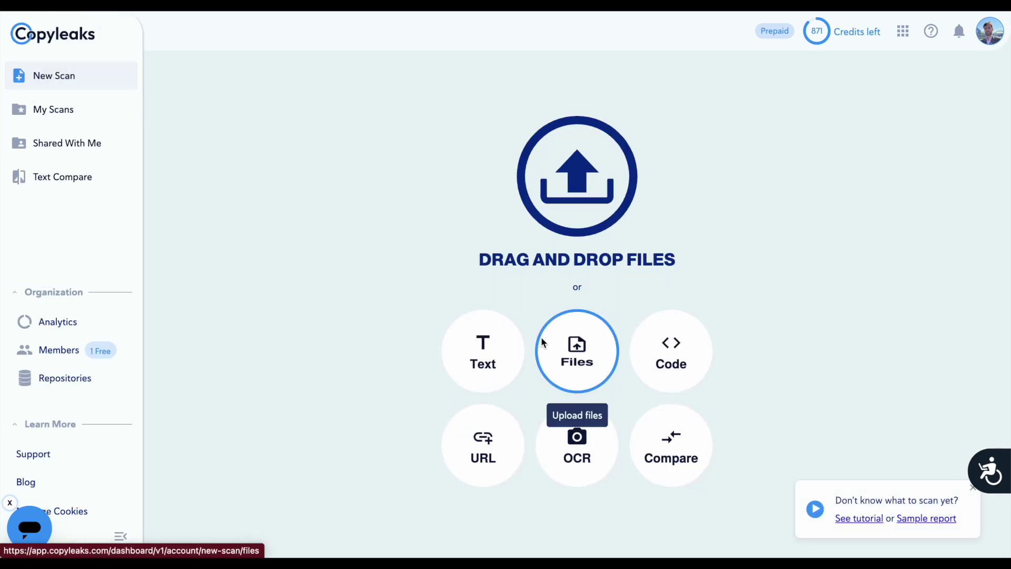
Step: Scan the Undetectable AI version file and review its AI Content report
left_click(542, 336)
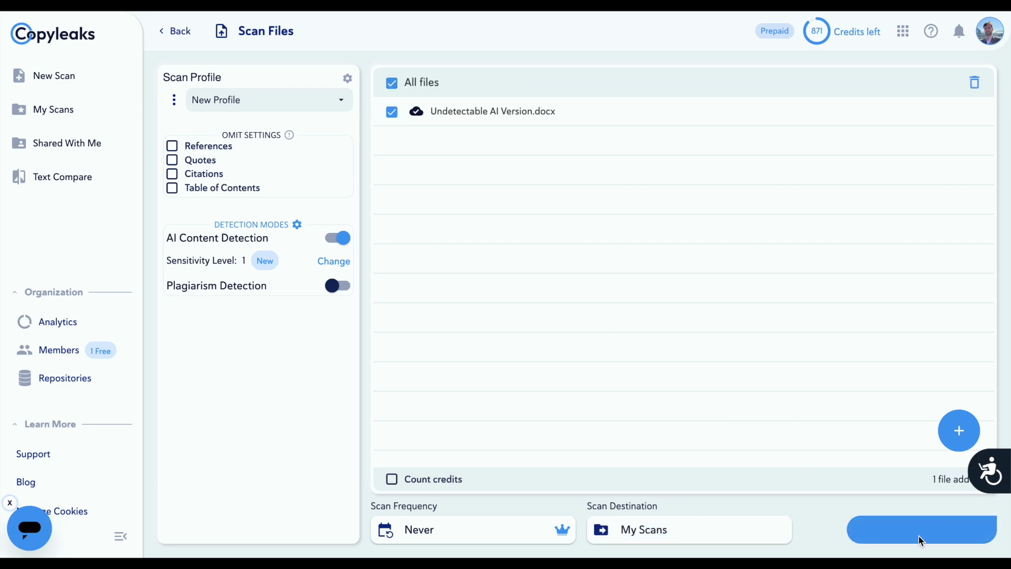
left_click(919, 535)
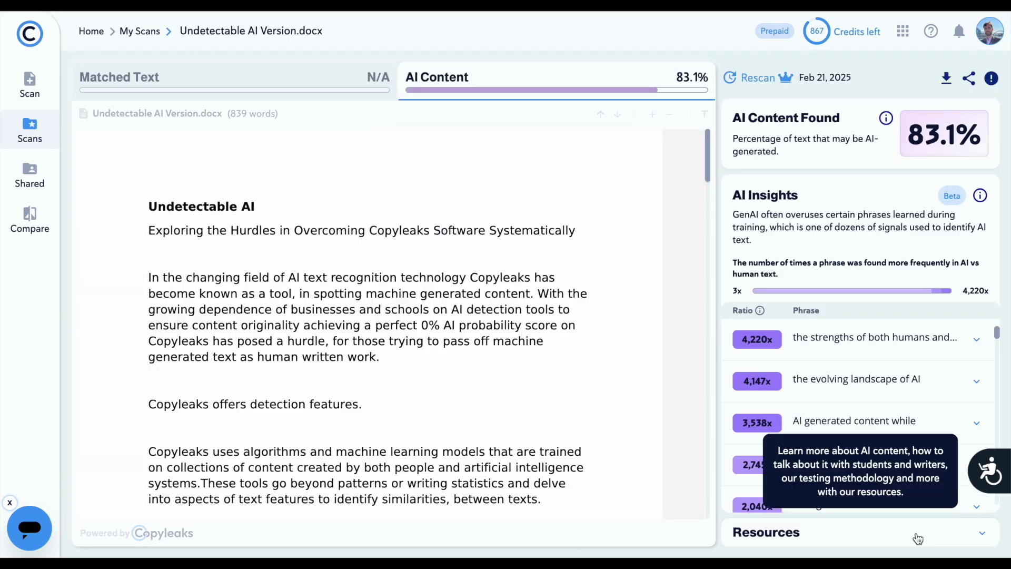
scroll(486, 284, "down", 20)
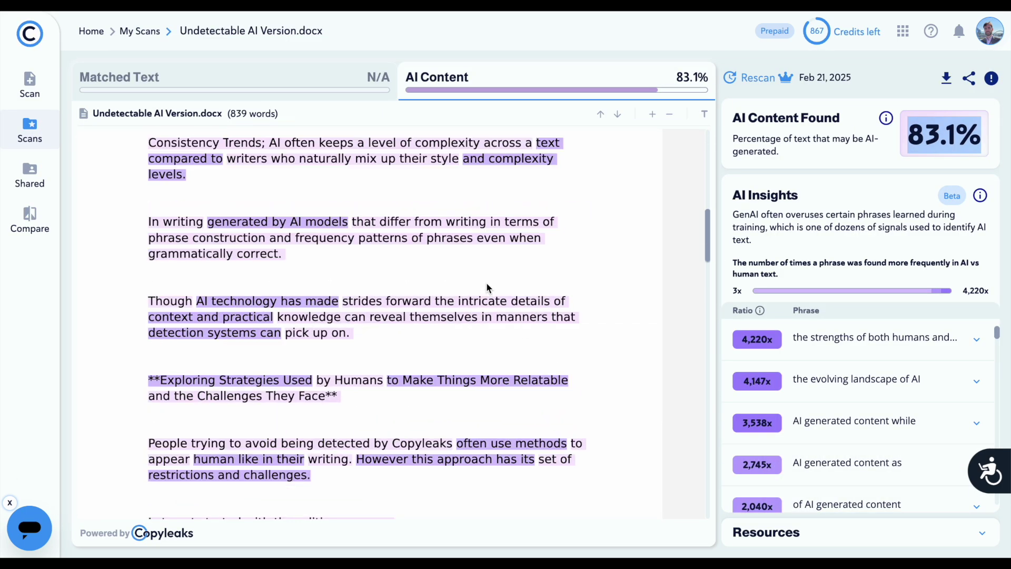
scroll(485, 289, "down", 10)
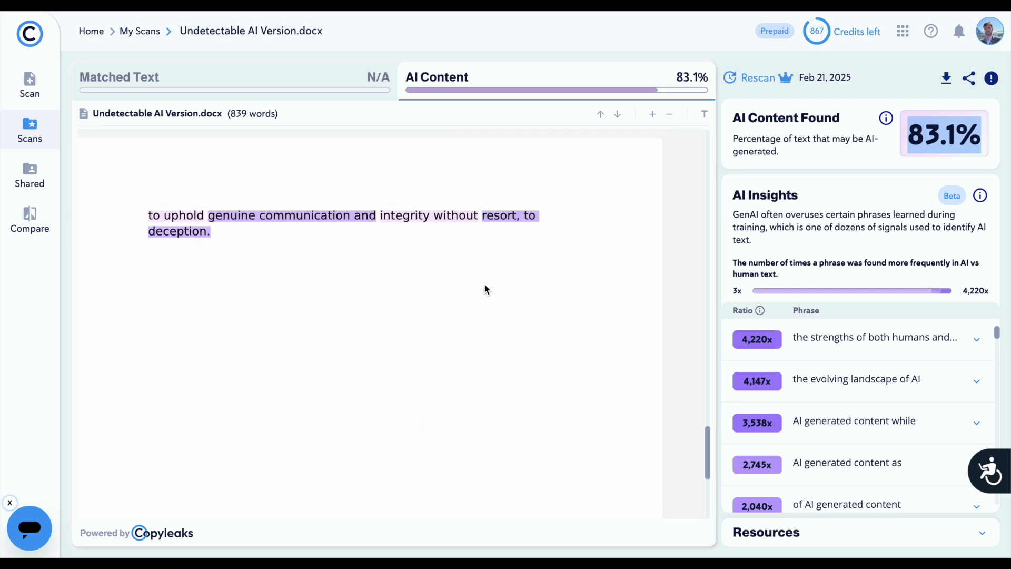
left_click(27, 84)
Step: Upload and scan ZeroEssay Version.docx, then review its AI Content report
left_click(579, 358)
left_click(674, 342)
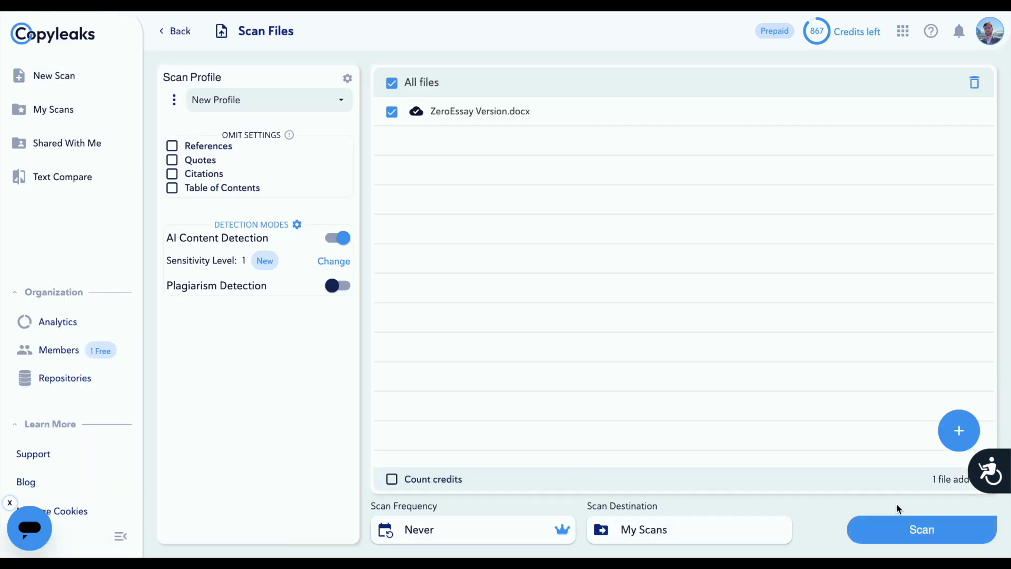
left_click(909, 528)
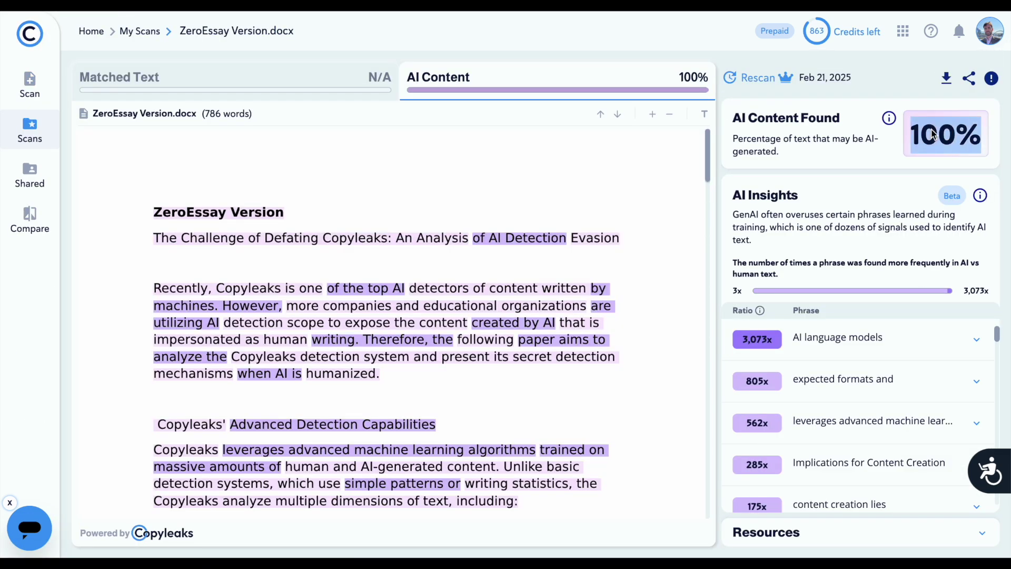
scroll(457, 241, "down", 10)
scroll(456, 247, "down", 5)
Step: Scan the GPTHuman version file and review its AI Content report
left_click(29, 84)
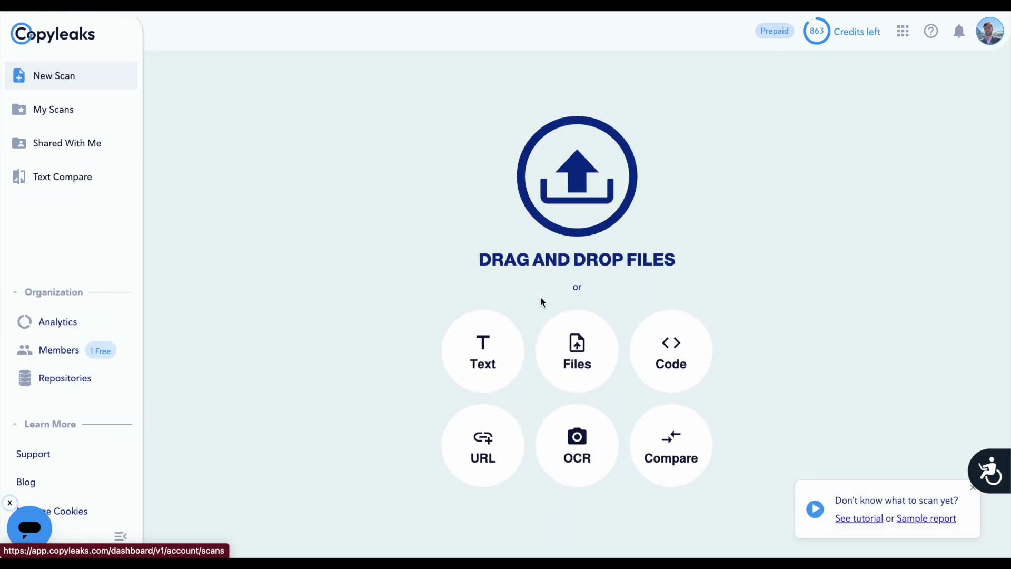
left_click(557, 323)
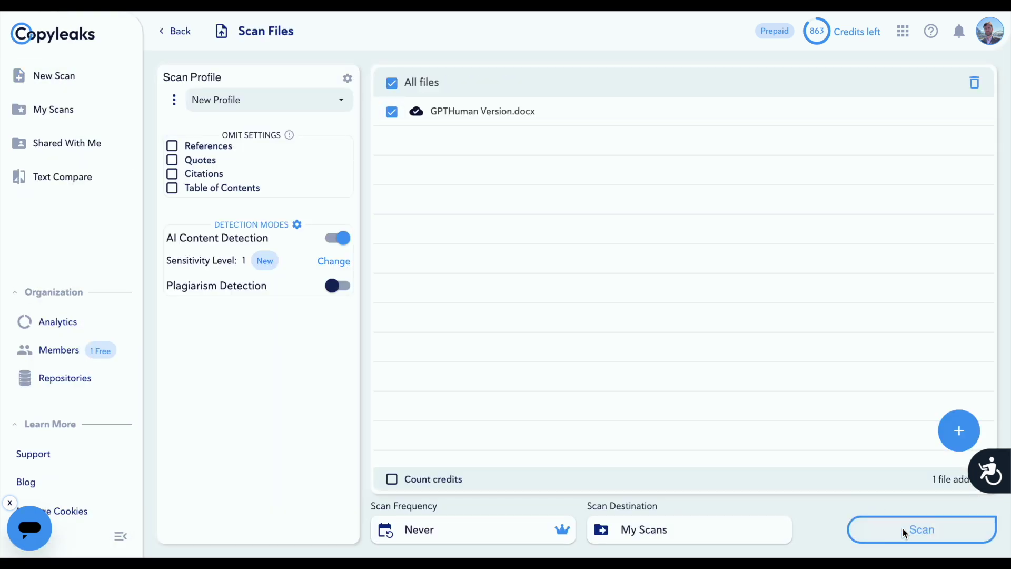
left_click(903, 528)
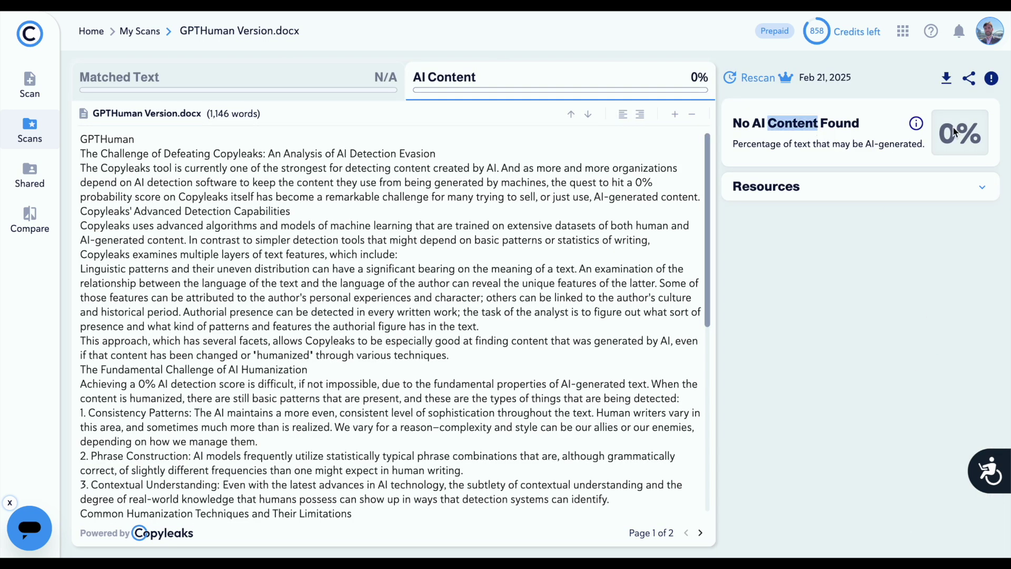
double_click(952, 131)
scroll(450, 199, "down", 7)
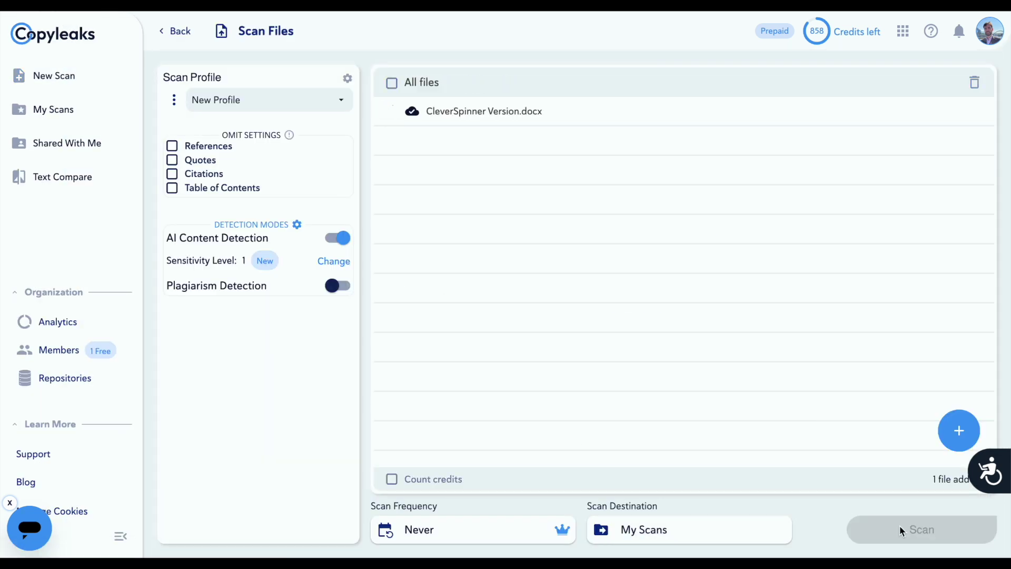
Step: Scan CleverSpinner Version.docx, which scores 74% AI, then set up another file scan
left_click(899, 525)
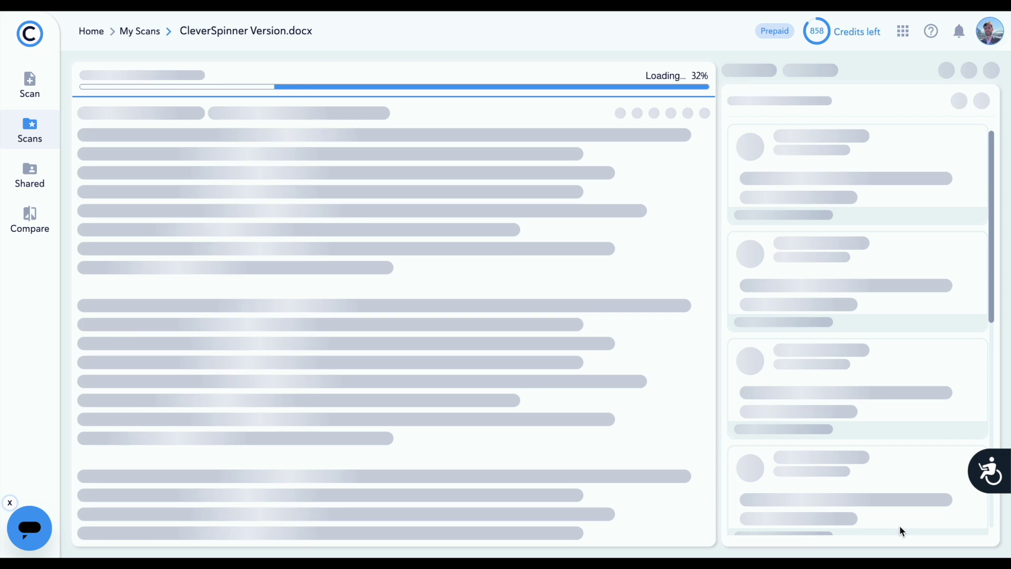
scroll(322, 324, "down", 10)
scroll(321, 320, "down", 5)
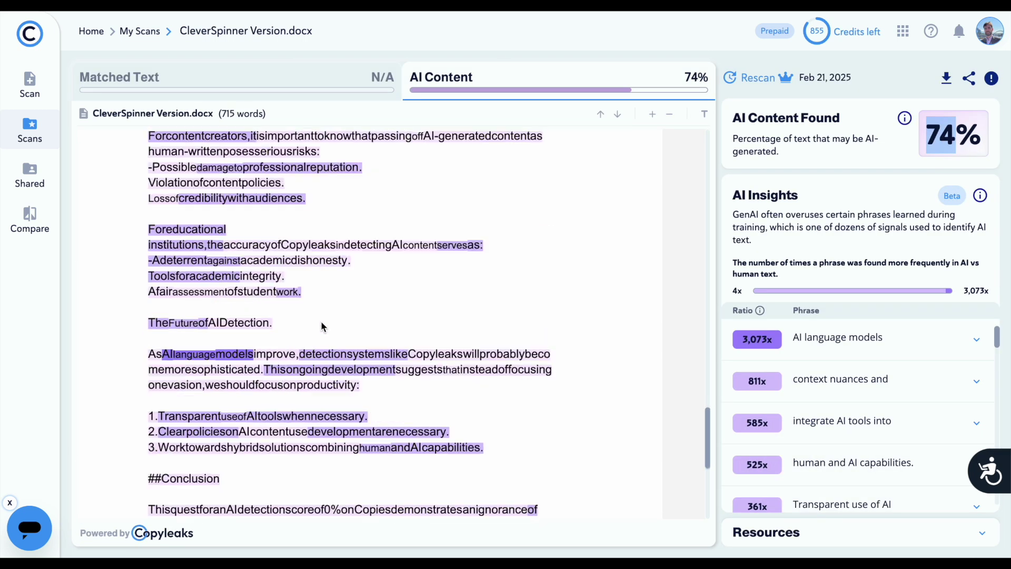
left_click(30, 84)
left_click(573, 348)
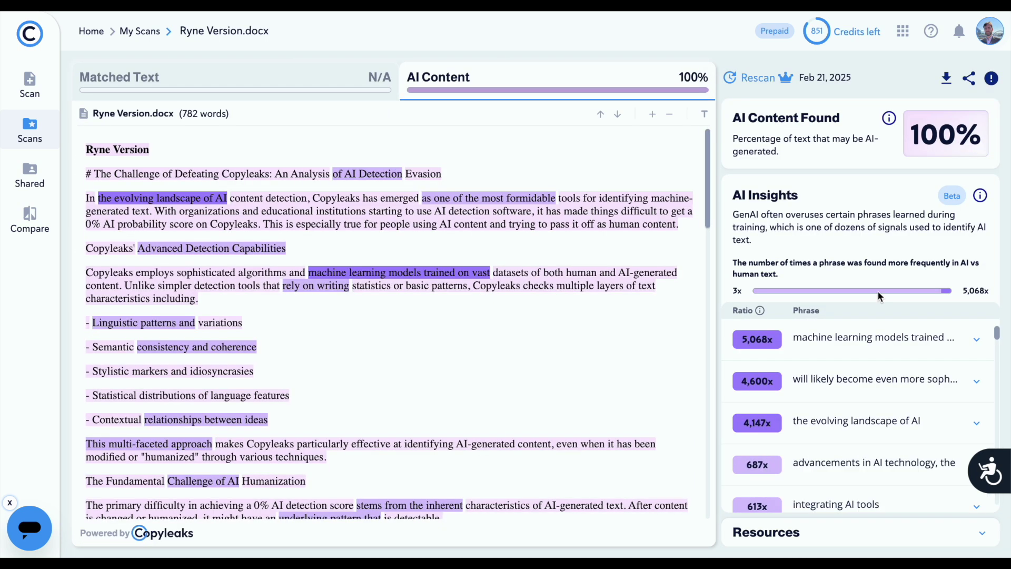
scroll(531, 229, "down", 20)
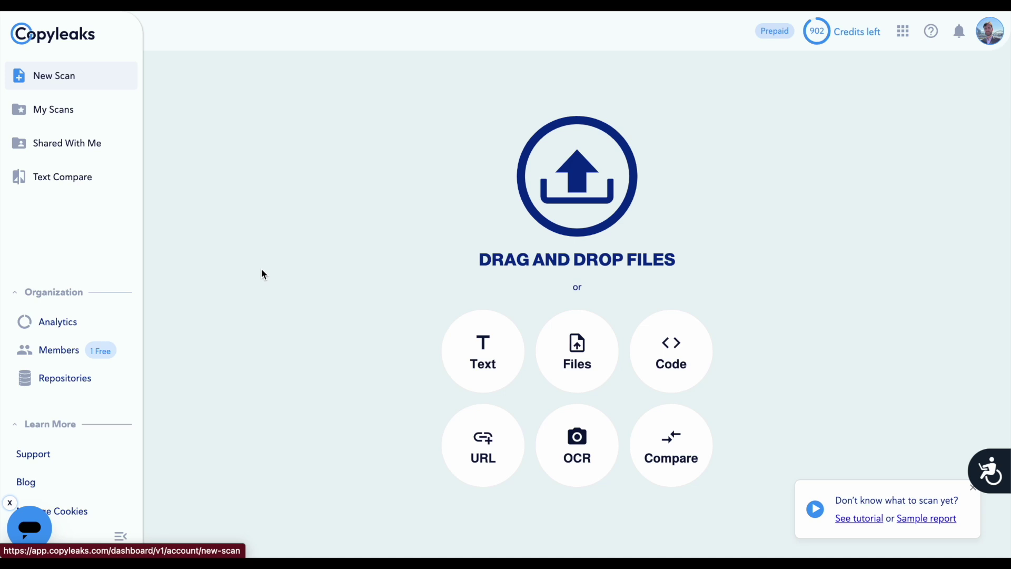
Step: Start a file scan with AI sensitivity Level 2 and upload Claude Version.docx
left_click(564, 362)
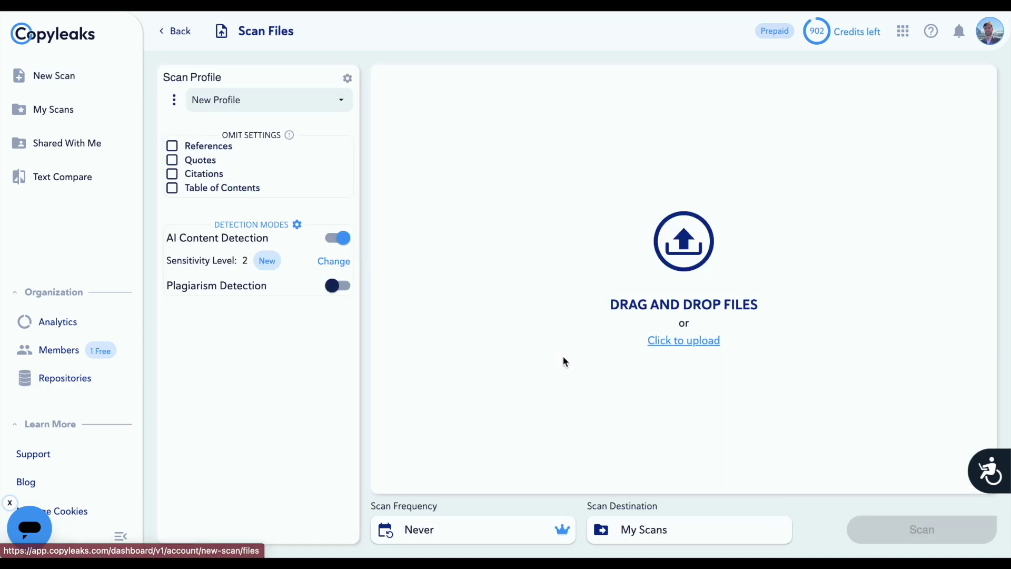
left_click(324, 261)
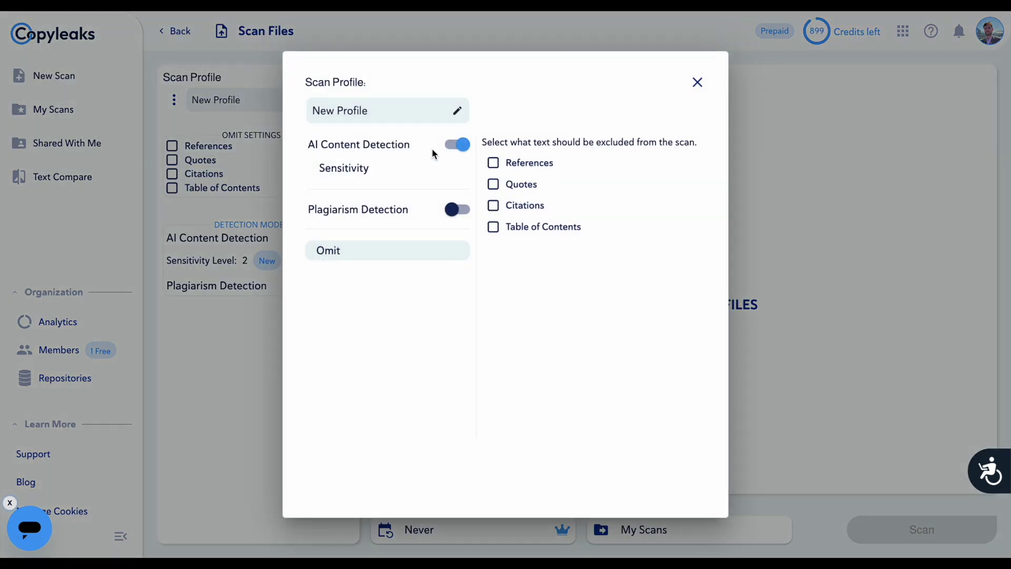
left_click(405, 173)
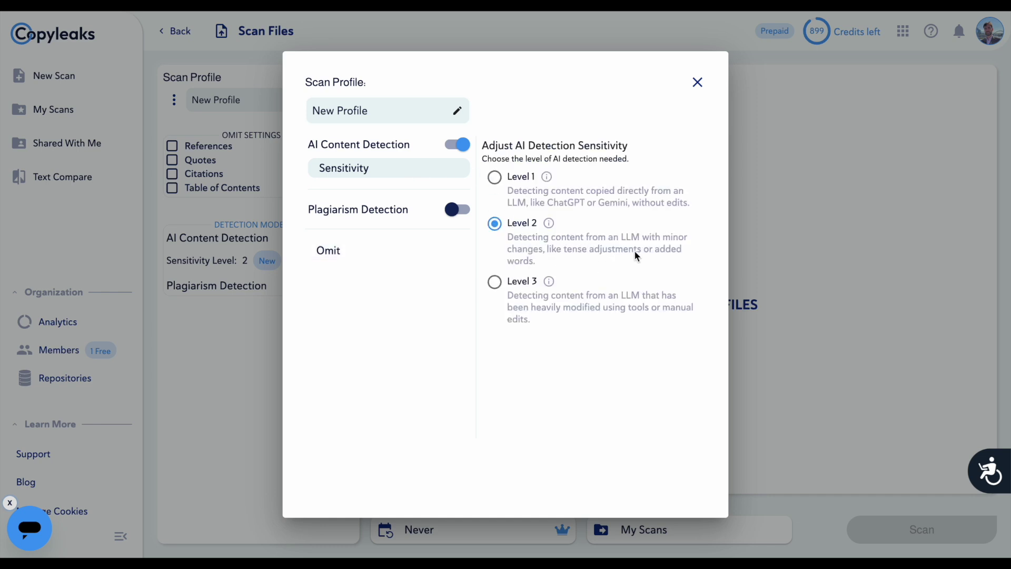
left_click(697, 81)
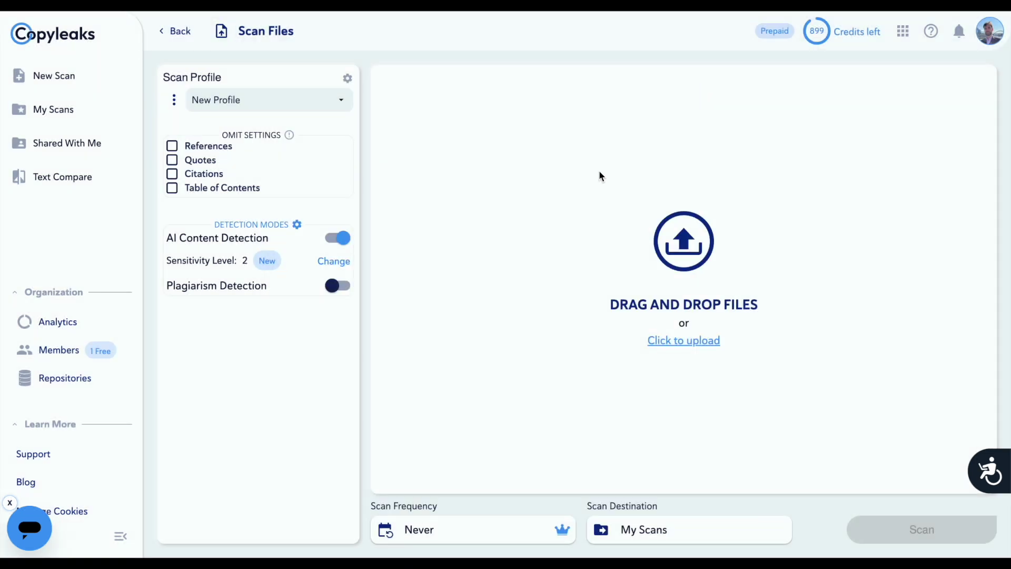
left_click(696, 341)
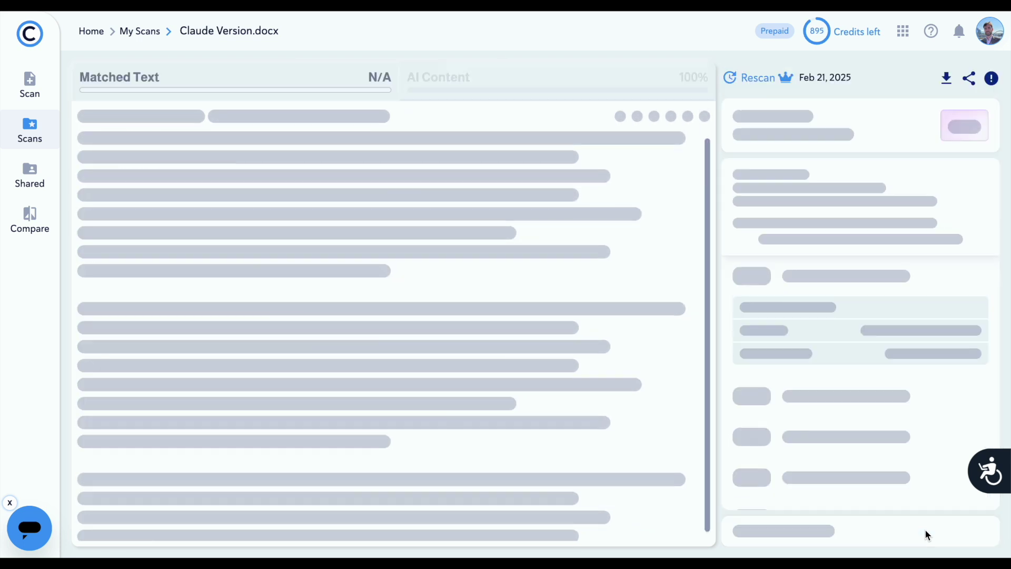
Step: Review the Claude rescan report, then scan the Undetectable AI version
scroll(368, 323, "down", 15)
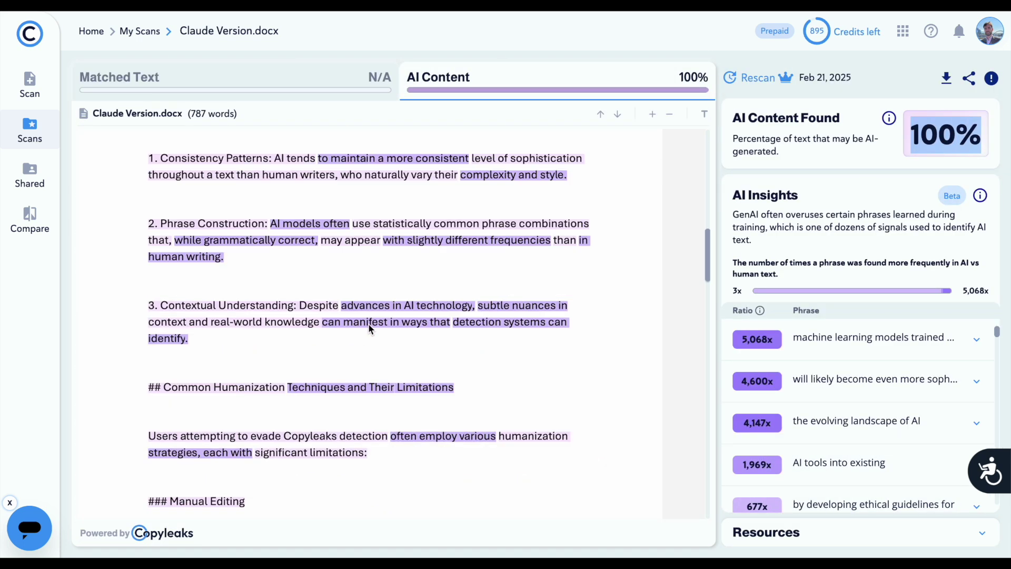
scroll(368, 325, "down", 15)
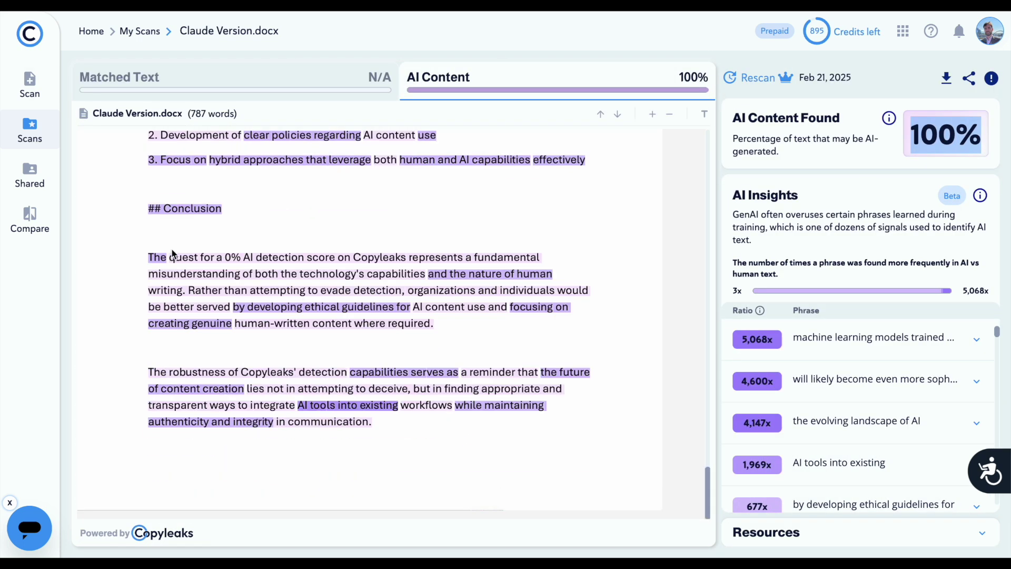
left_click(30, 84)
left_click(577, 350)
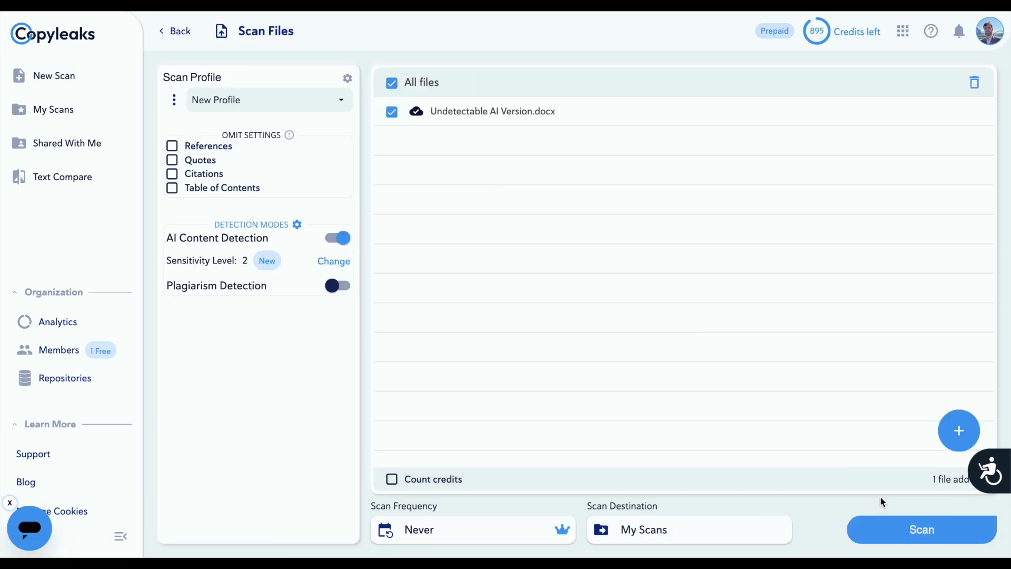
left_click(866, 524)
Step: Upload and scan ZeroEssay Version.docx, reviewing its AI Content result
scroll(494, 316, "down", 20)
scroll(494, 316, "up", 10)
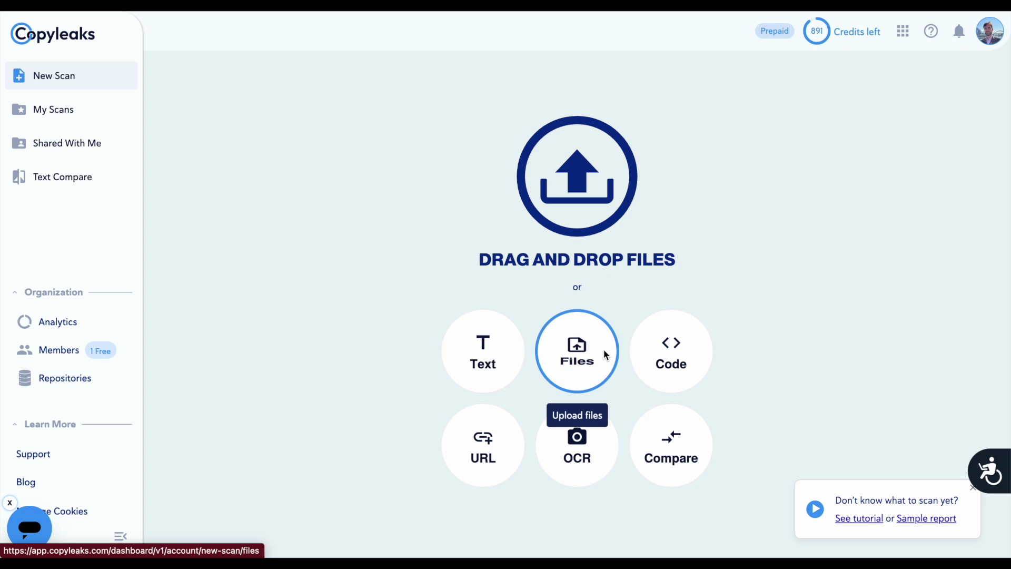
left_click(603, 349)
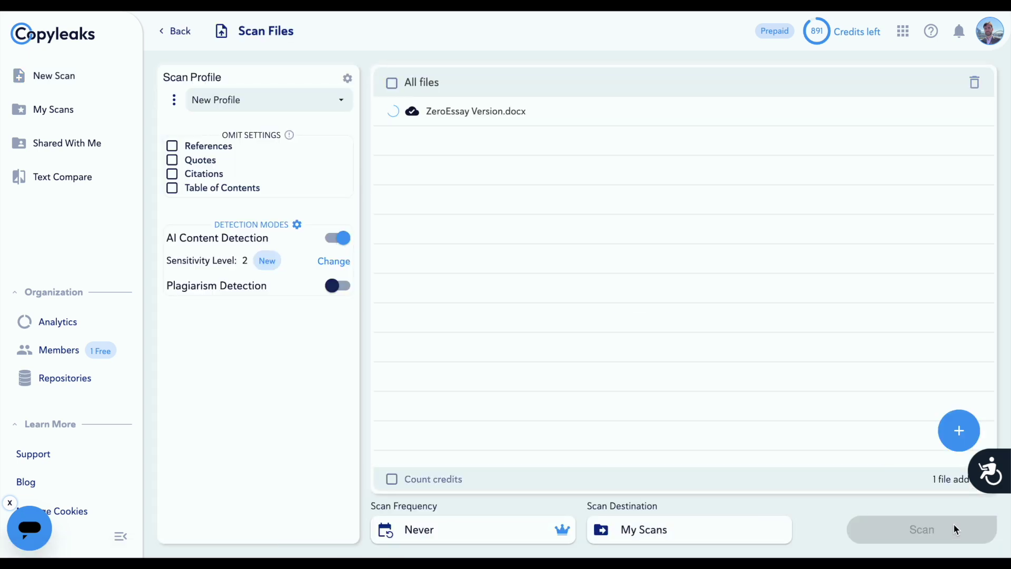
left_click(953, 523)
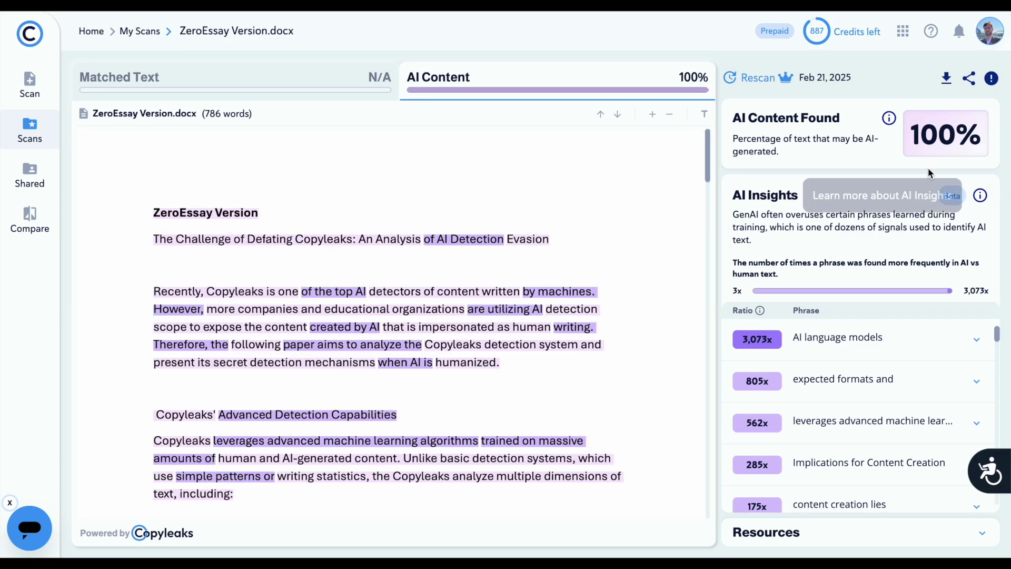
scroll(309, 242, "down", 15)
Step: Upload and scan GPTHuman Version.docx, reviewing its AI Content result
left_click(25, 84)
left_click(577, 350)
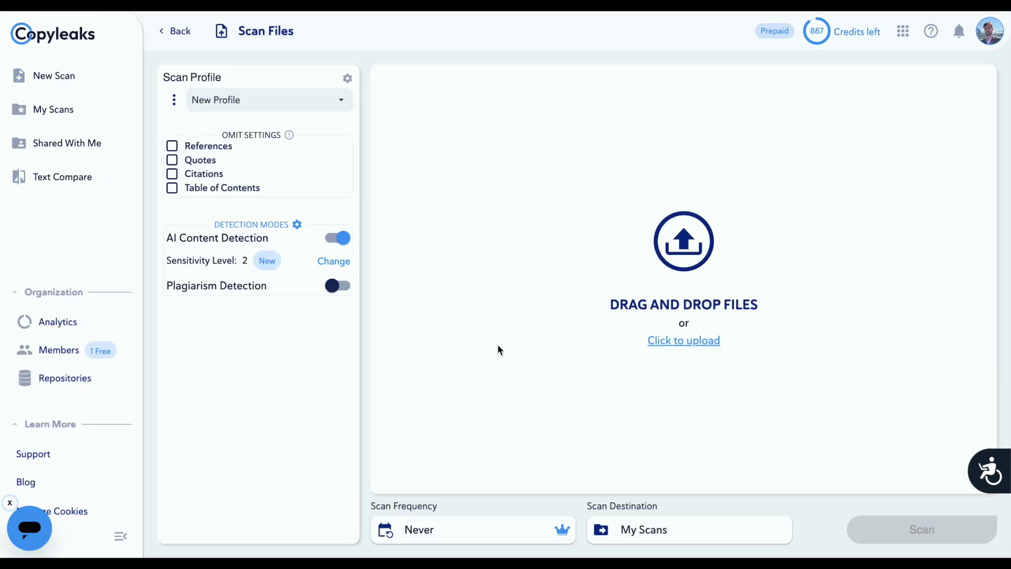
left_click(690, 341)
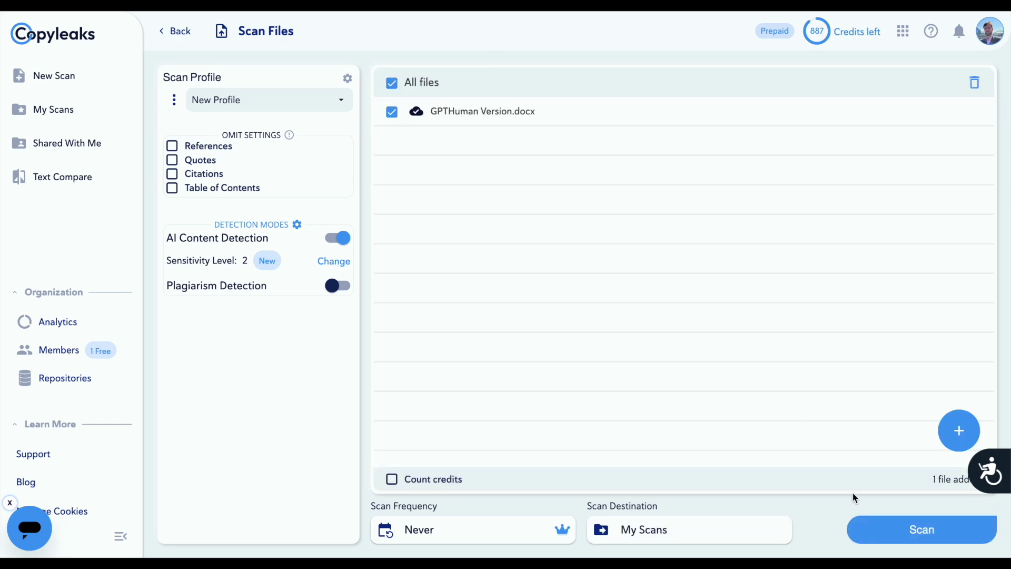
left_click(862, 524)
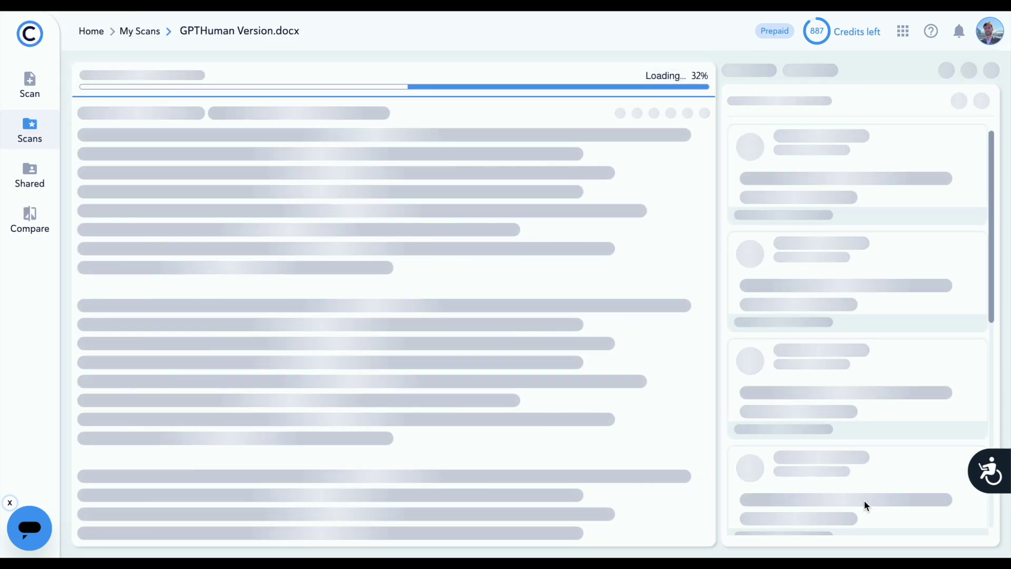
scroll(611, 237, "down", 5)
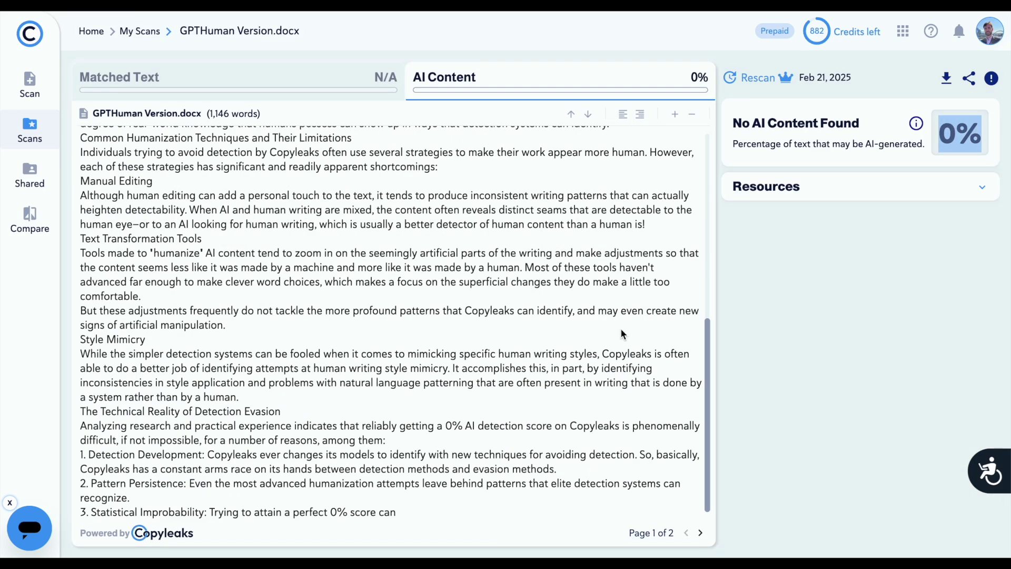
Step: Upload and scan CleverSpinner Version.docx, reviewing its AI Content result
left_click(29, 84)
left_click(578, 343)
left_click(684, 340)
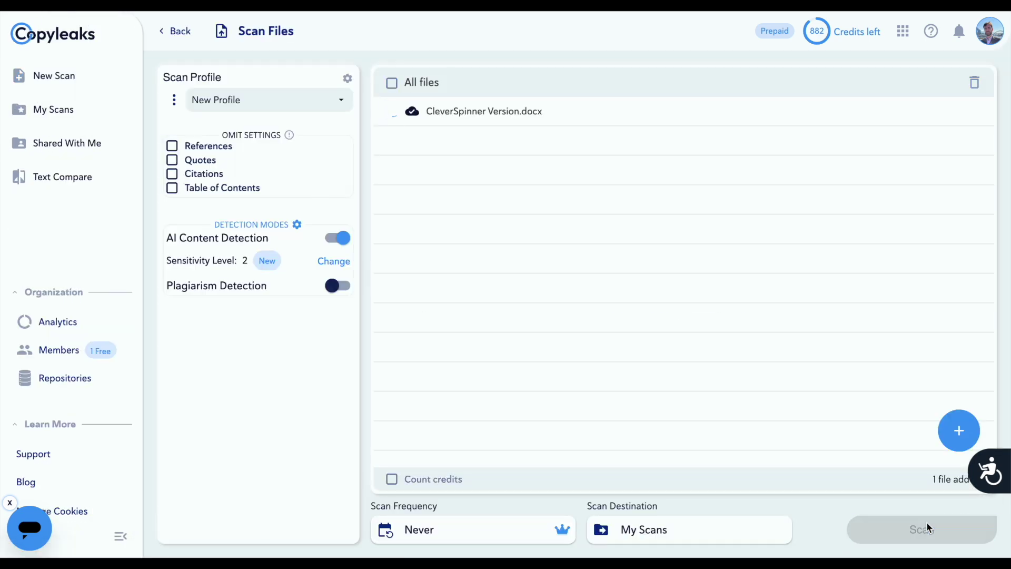
left_click(927, 526)
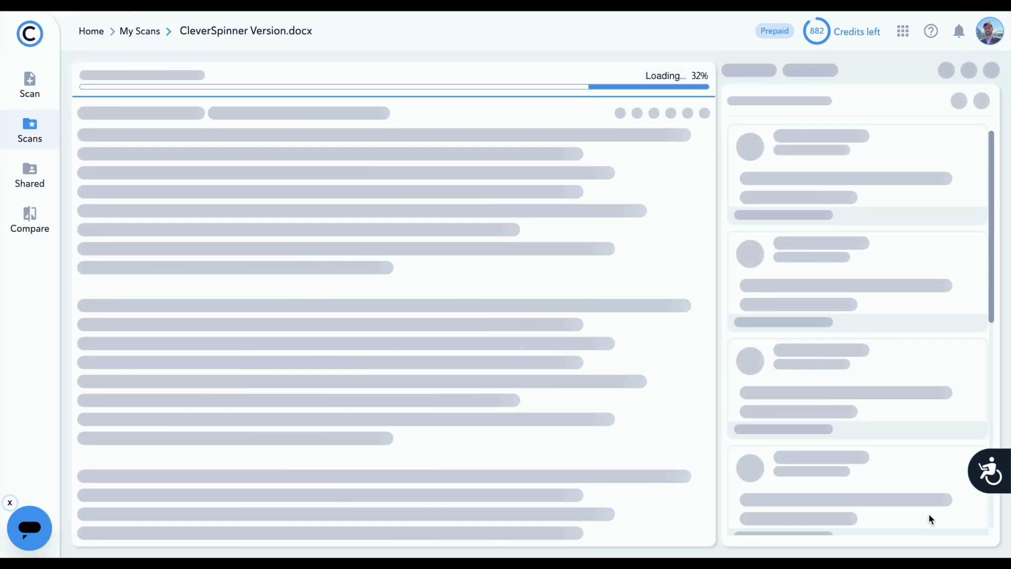
scroll(374, 342, "down", 20)
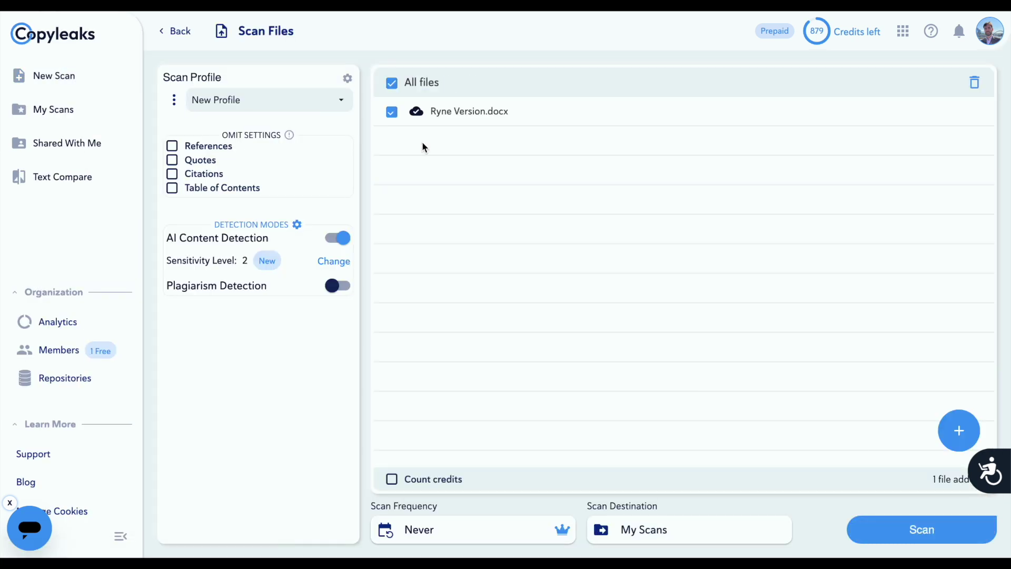
Step: Scan Ryne Version.docx, which comes back 100% AI-generated, and begin a new file scan
left_click(929, 534)
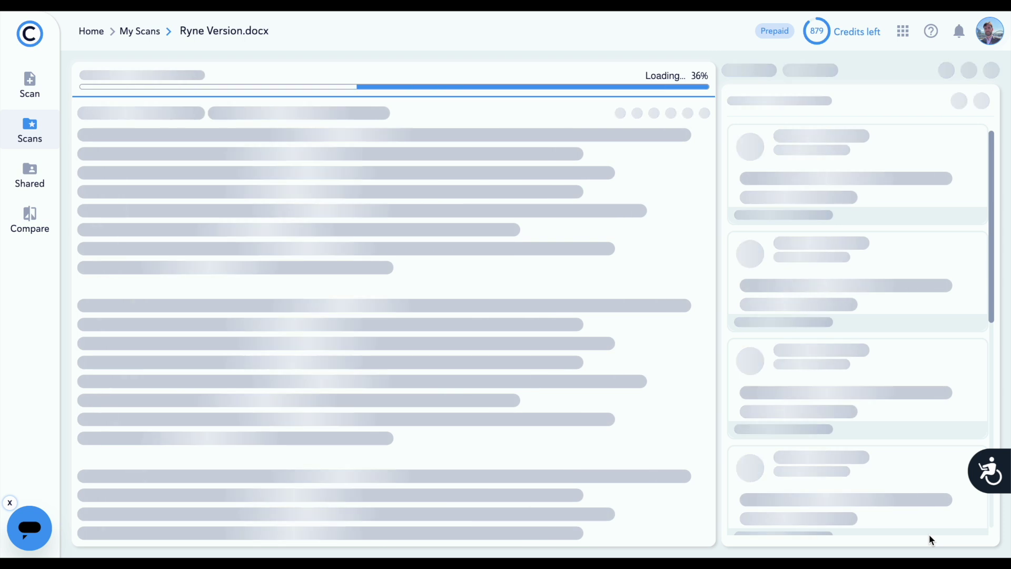
scroll(636, 189, "down", 15)
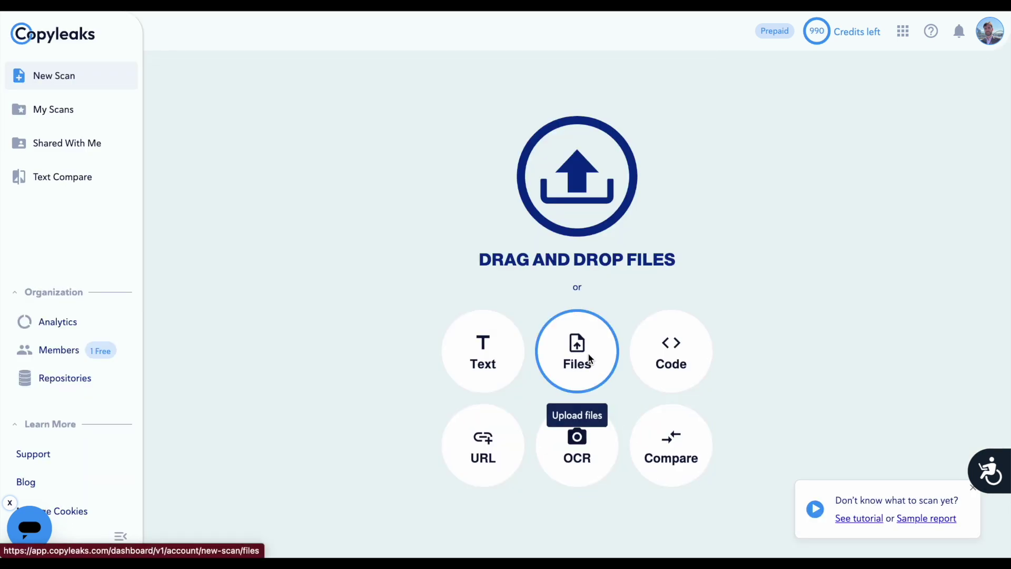
left_click(589, 358)
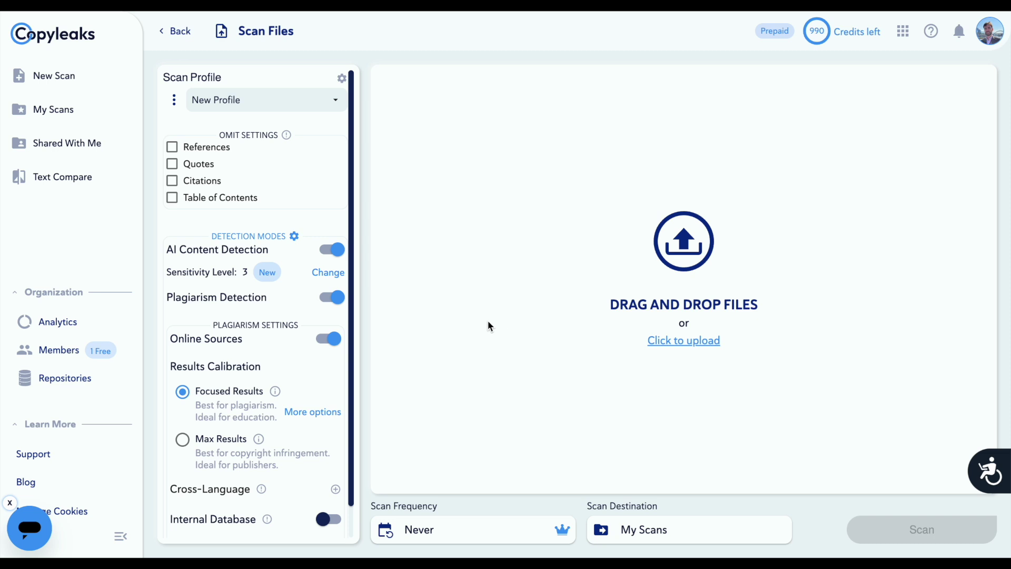
Step: Confirm the AI detection sensitivity is Level 3 and turn plagiarism detection off
left_click(267, 106)
left_click(322, 273)
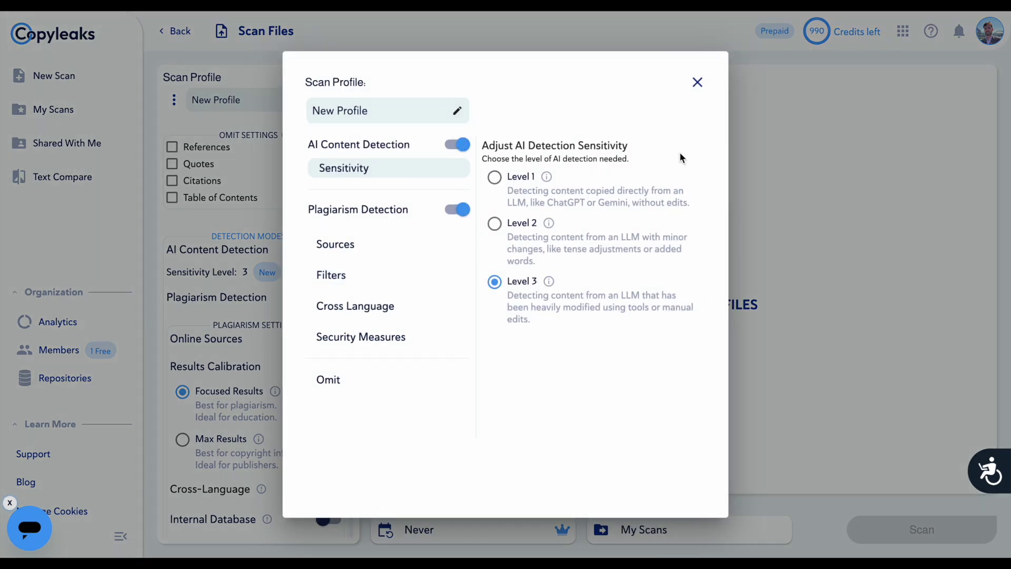
left_click(698, 83)
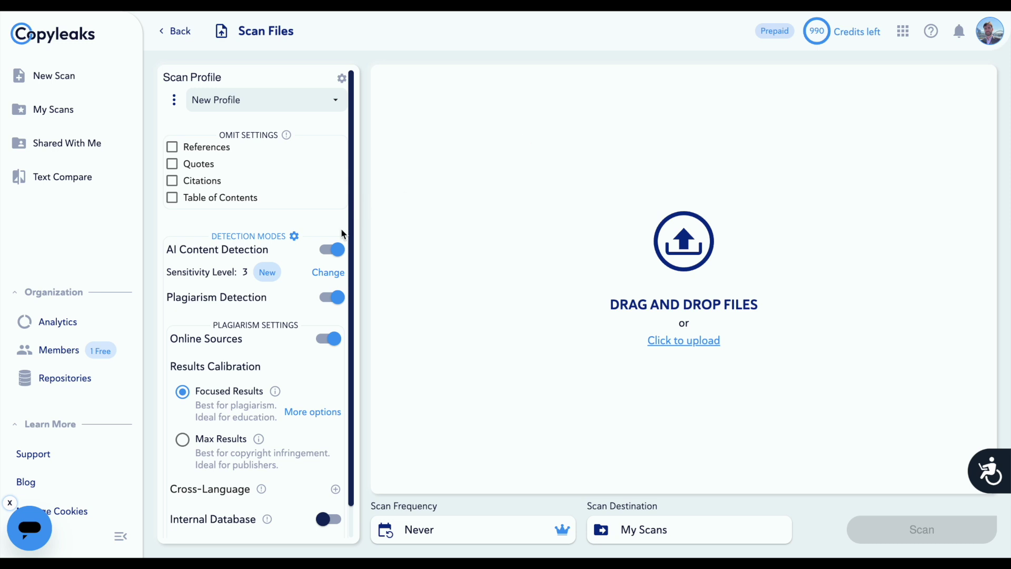
left_click(337, 299)
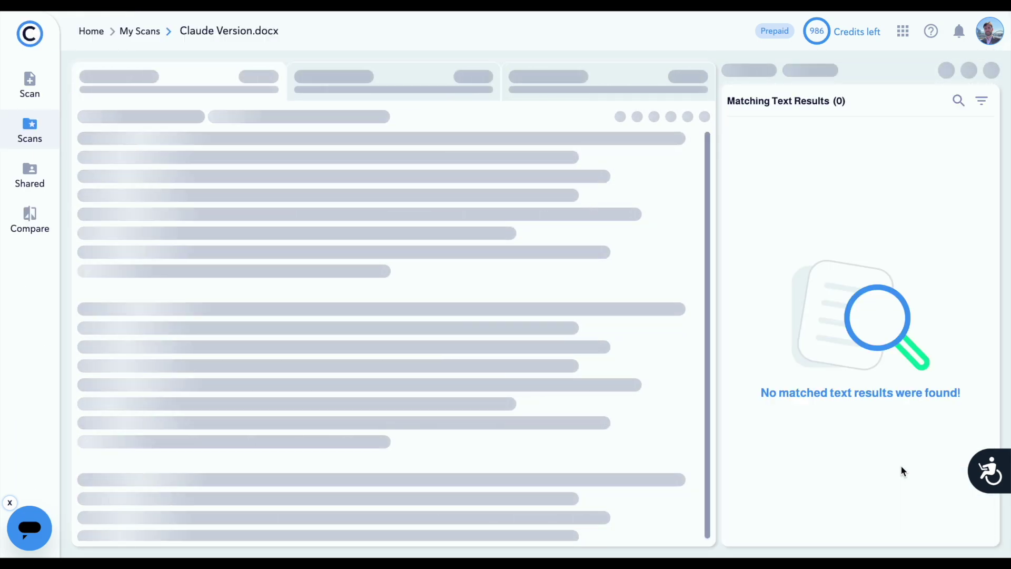
Step: Review the Claude essay's AI results, then scan the Undetectable AI Version essay
scroll(532, 348, "down", 20)
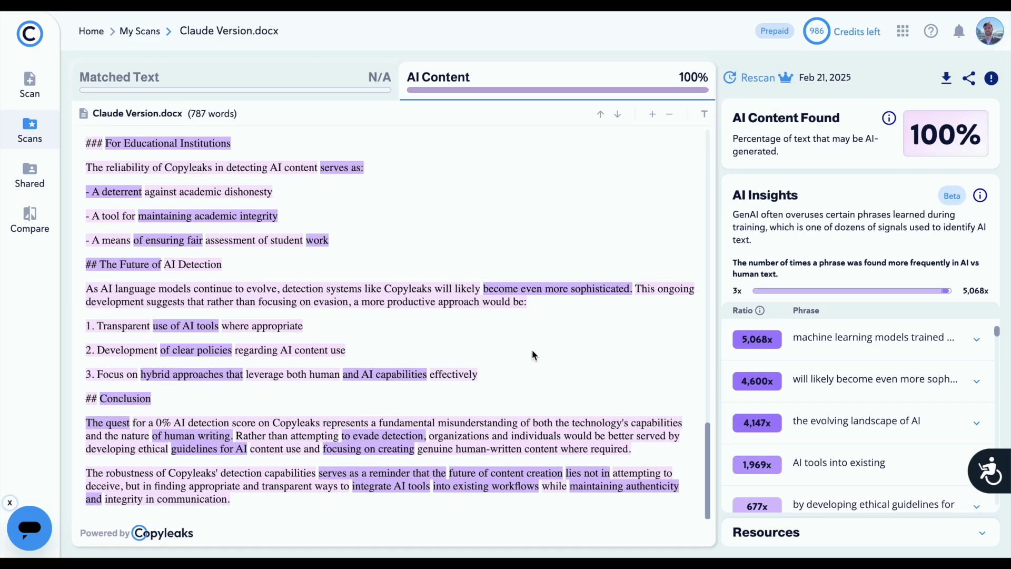
left_click(140, 30)
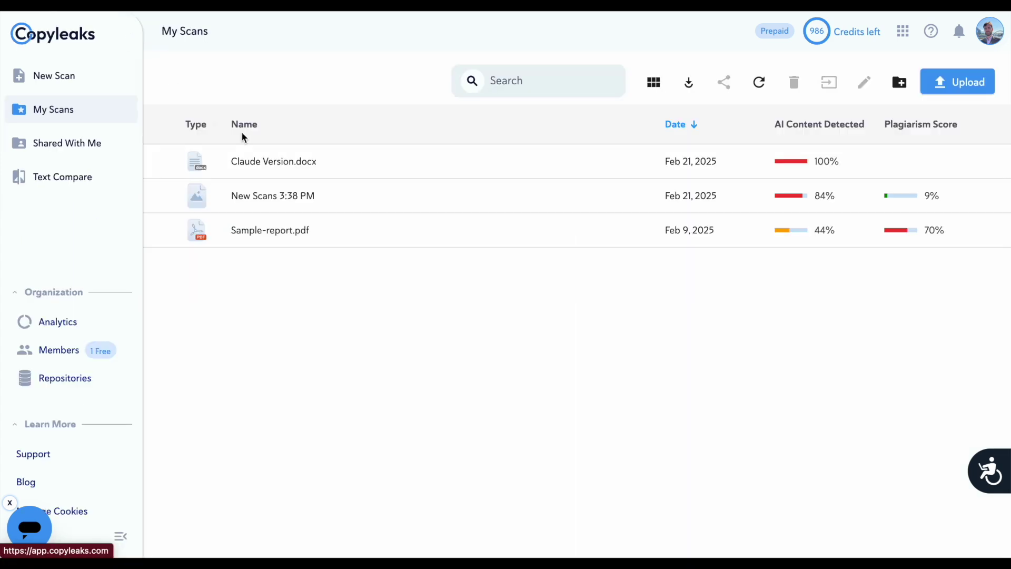
left_click(954, 79)
left_click(896, 529)
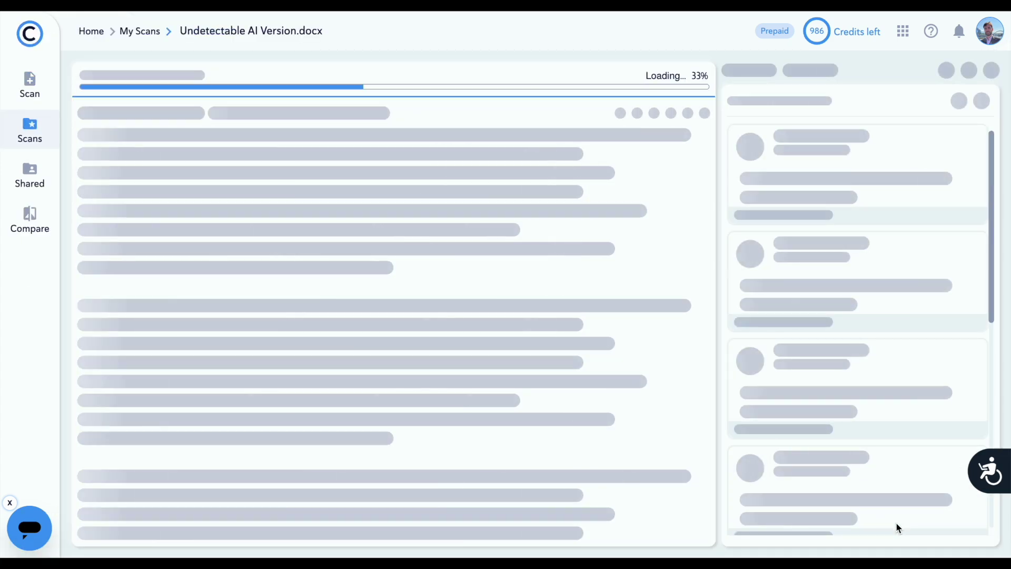
Step: Upload and scan the ZeroEssay Version essay as a new file scan
scroll(501, 249, "down", 3)
scroll(501, 248, "down", 15)
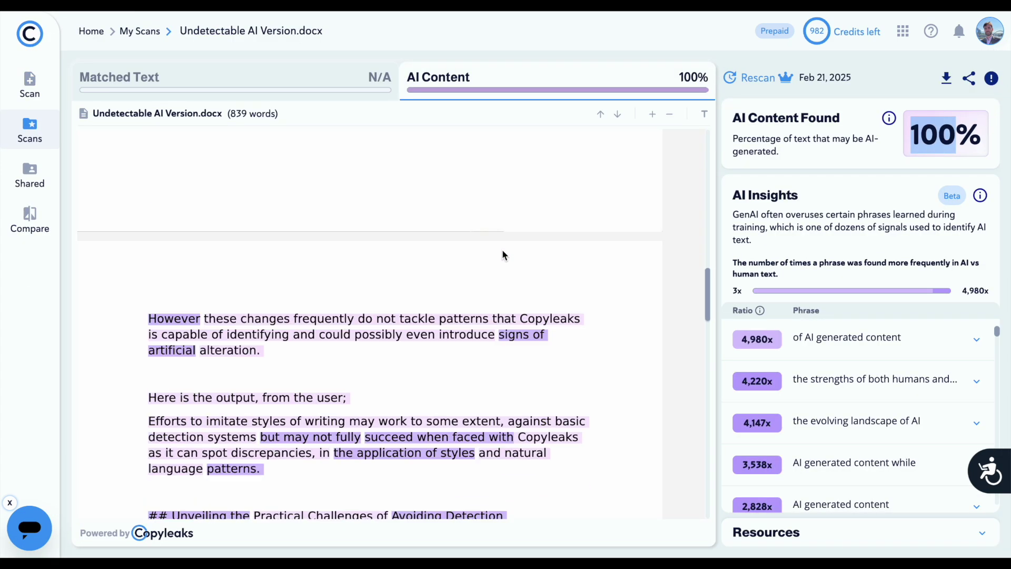
left_click(49, 99)
left_click(596, 345)
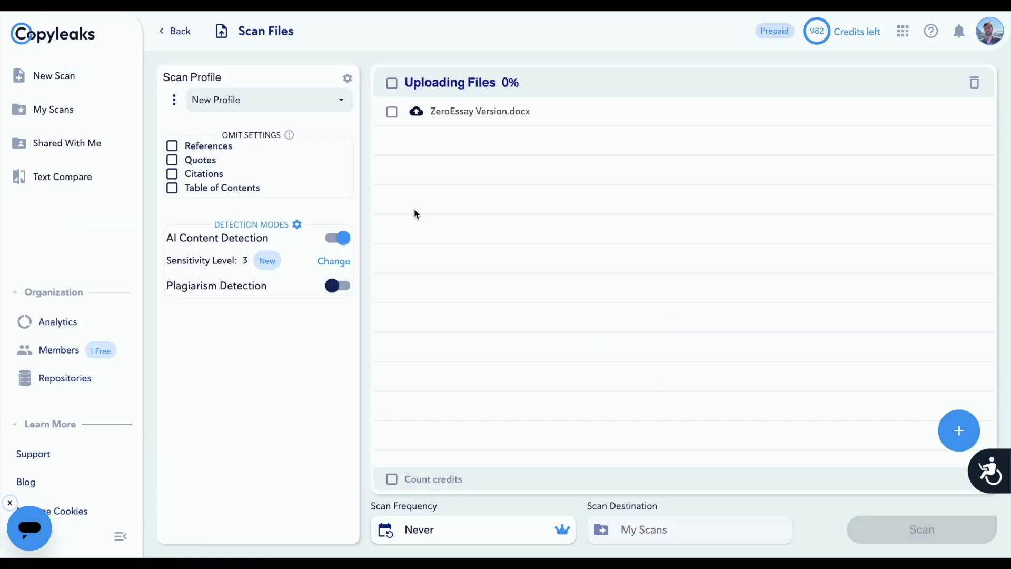
left_click(919, 529)
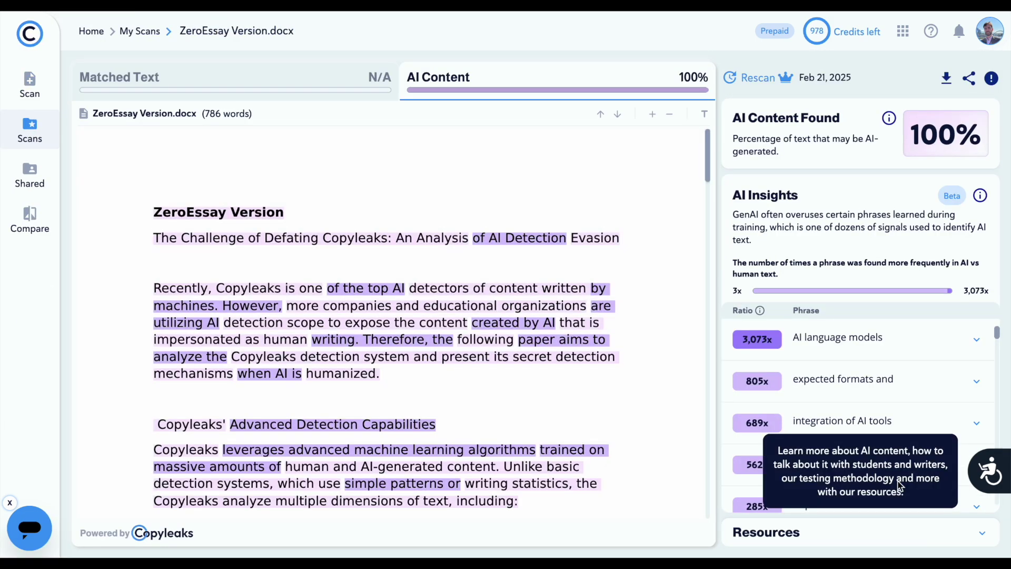
Step: Upload and scan the GPTHuman Version essay
scroll(492, 217, "down", 5)
scroll(491, 218, "down", 10)
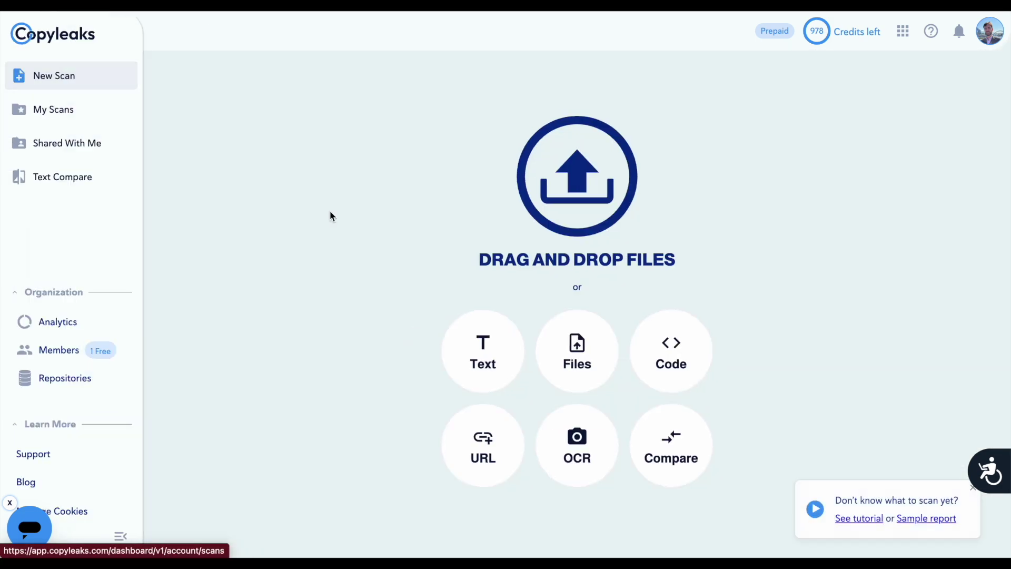
left_click(595, 344)
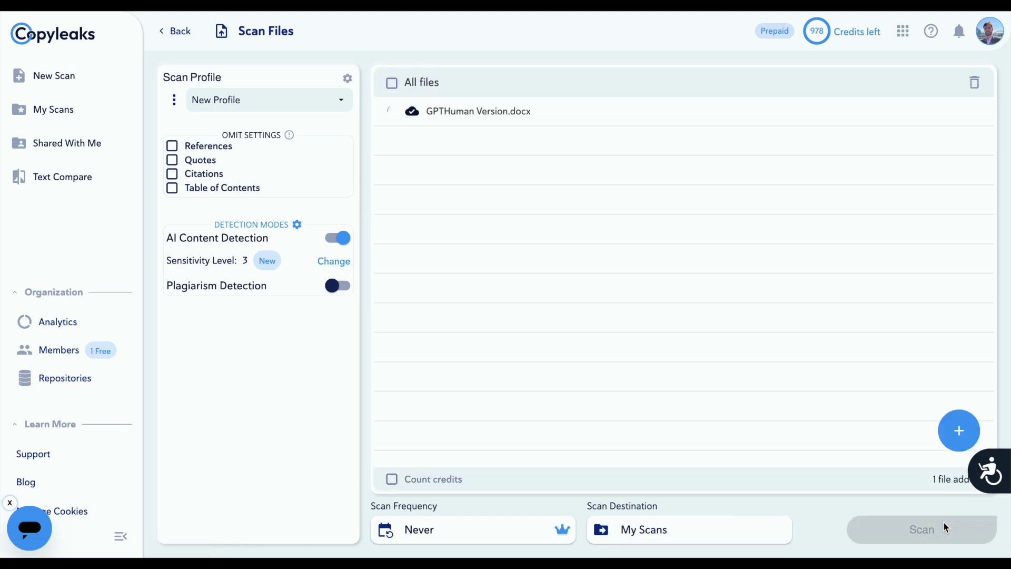
left_click(944, 524)
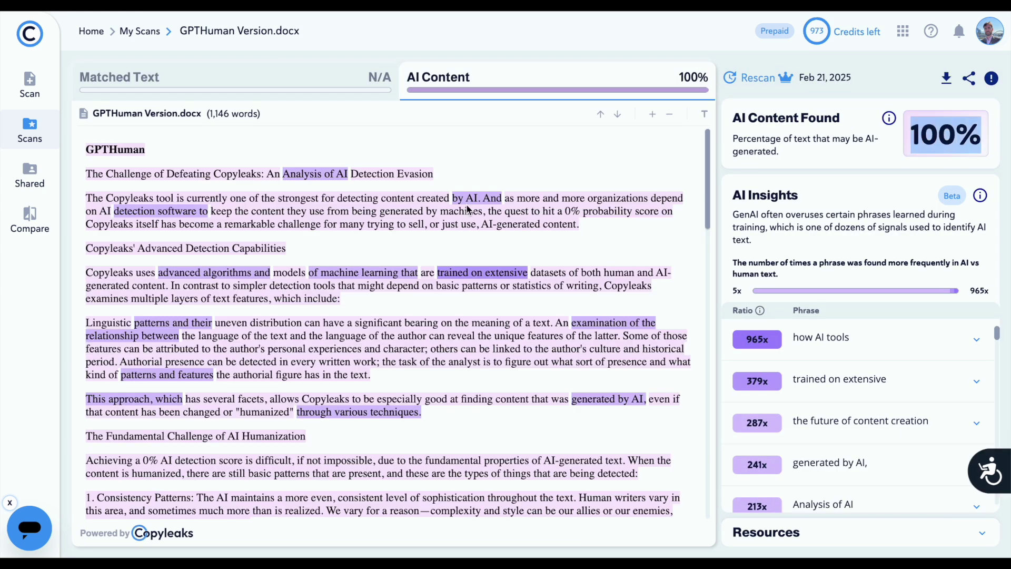
Step: Upload and scan the CleverSpinner Version essay as a new scan
scroll(455, 220, "down", 7)
scroll(455, 218, "down", 10)
left_click(31, 76)
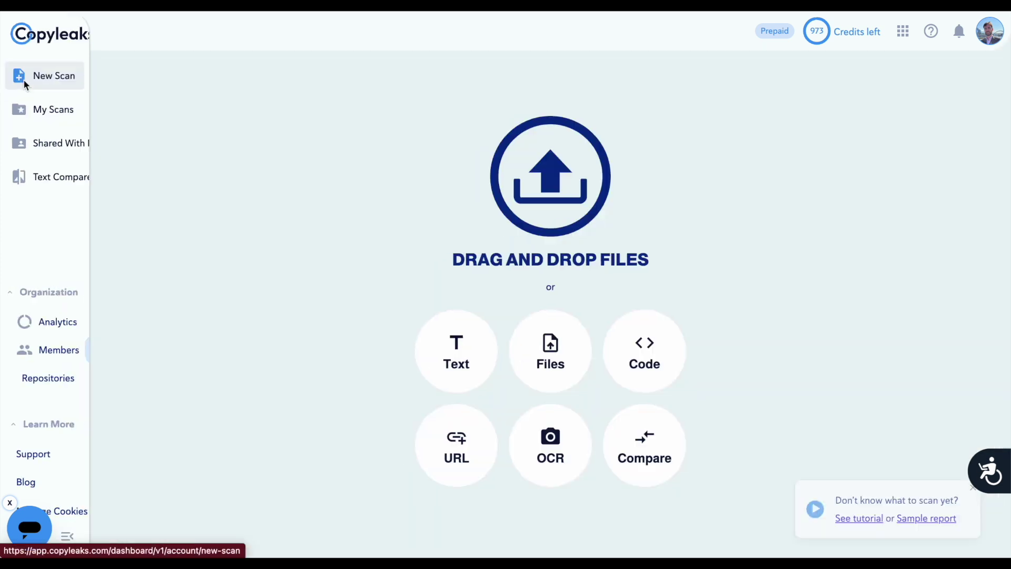
left_click(563, 349)
left_click(884, 530)
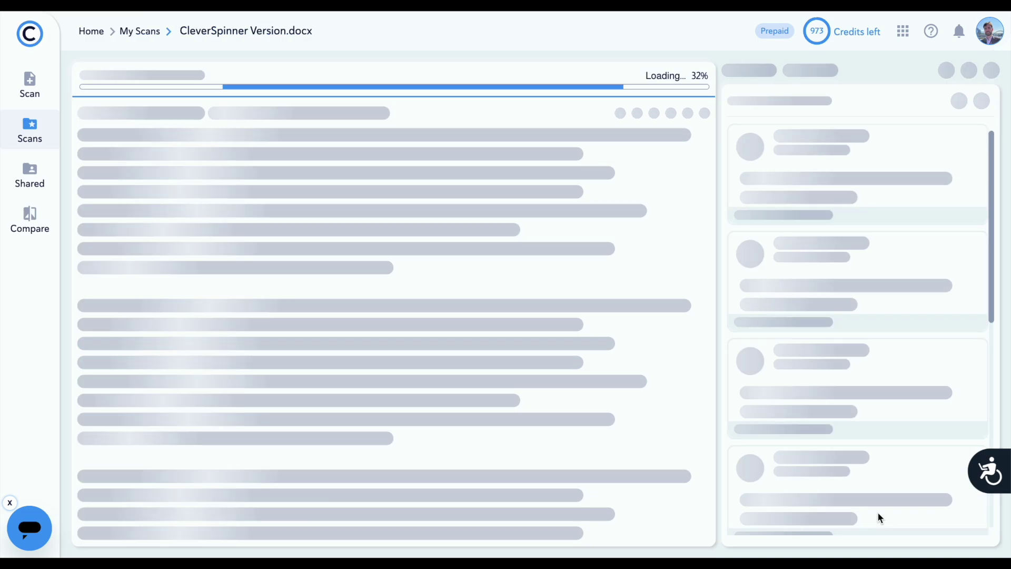
Step: Scan the Ryne Version essay again, then return to the file upload page
scroll(496, 255, "down", 15)
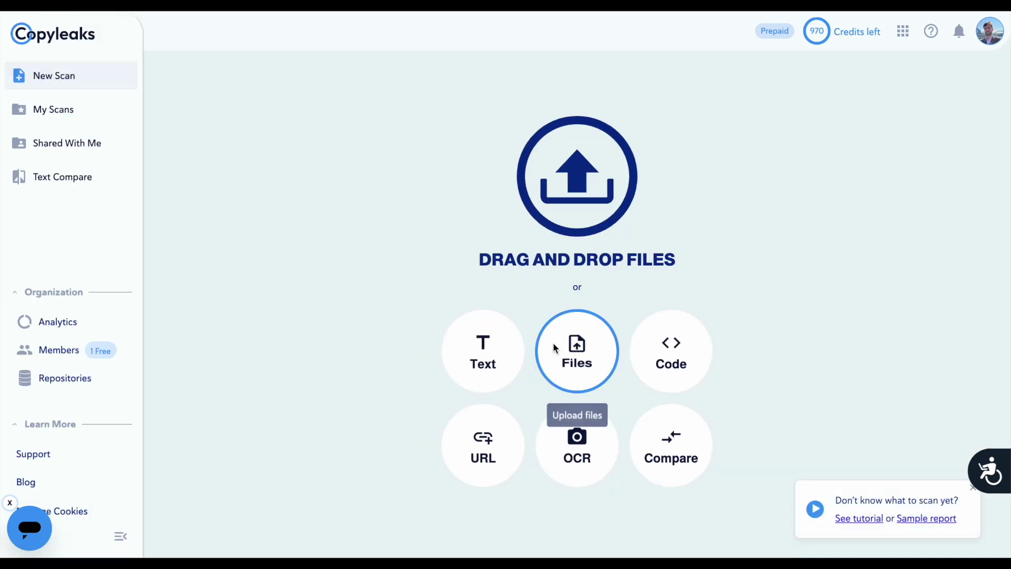
left_click(574, 343)
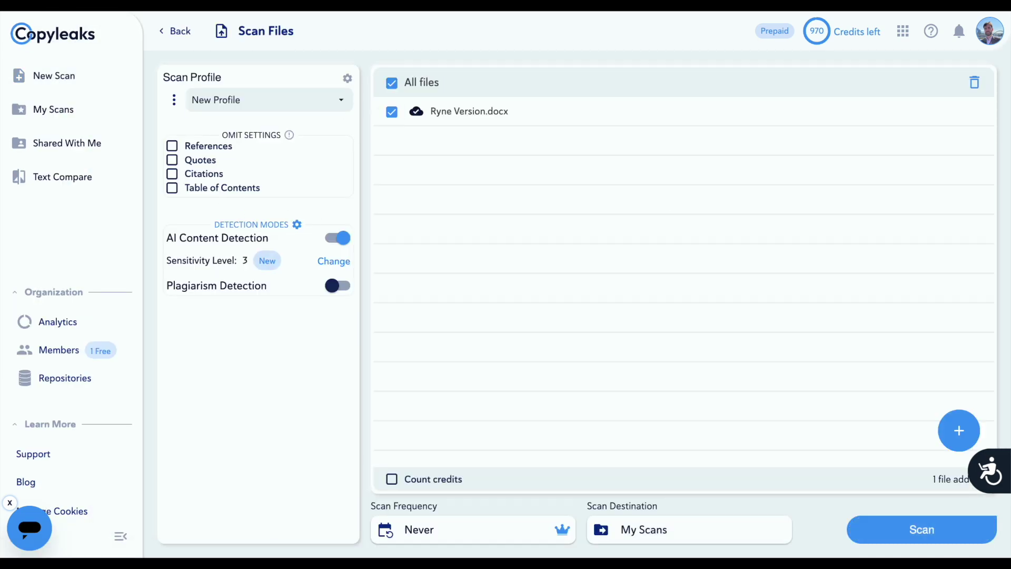
left_click(896, 531)
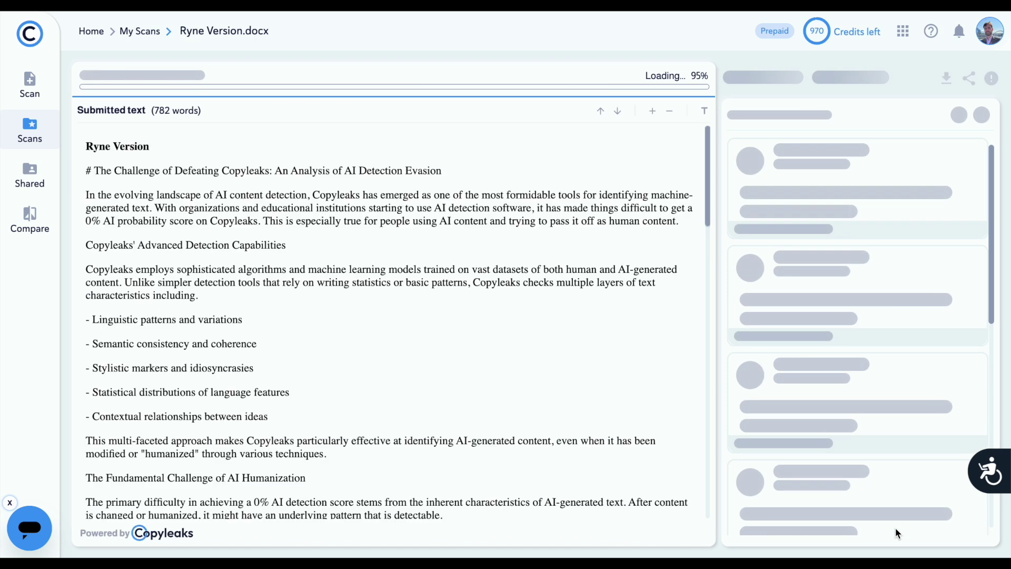
scroll(389, 316, "down", 10)
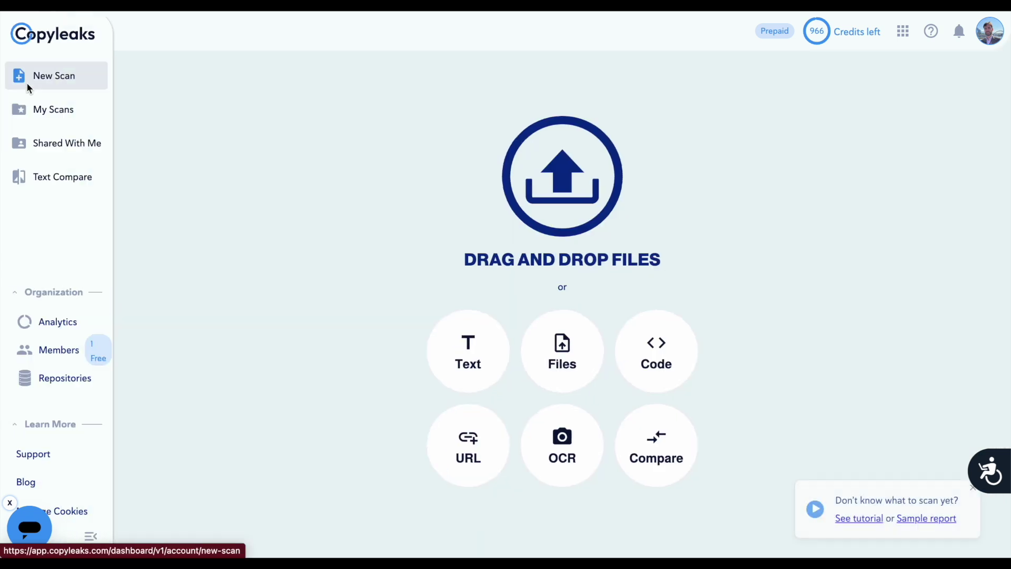
left_click(571, 345)
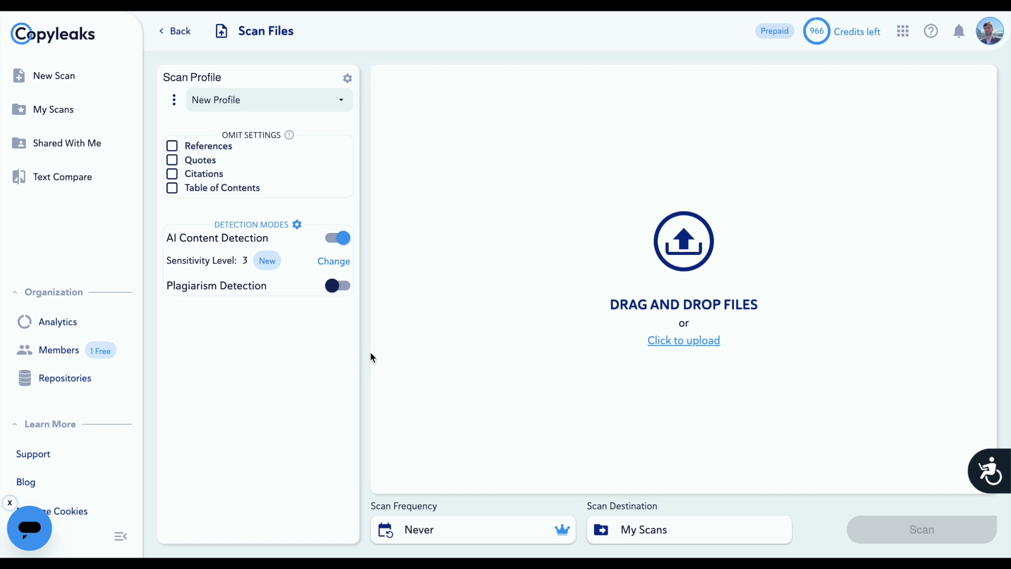
Step: Scan the service innovation research paper and highlight its No AI Content Found verdict
double_click(639, 342)
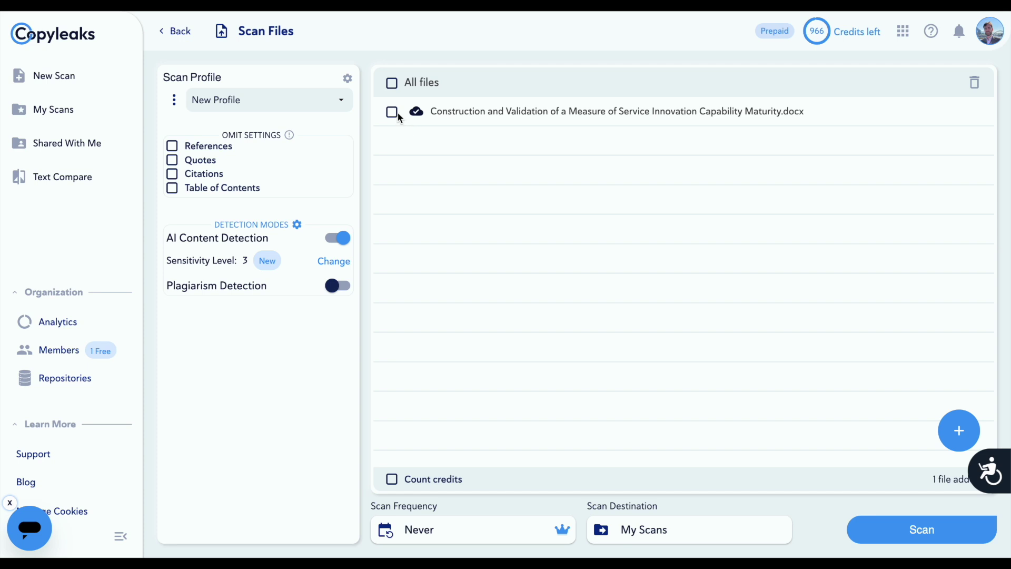
left_click(907, 530)
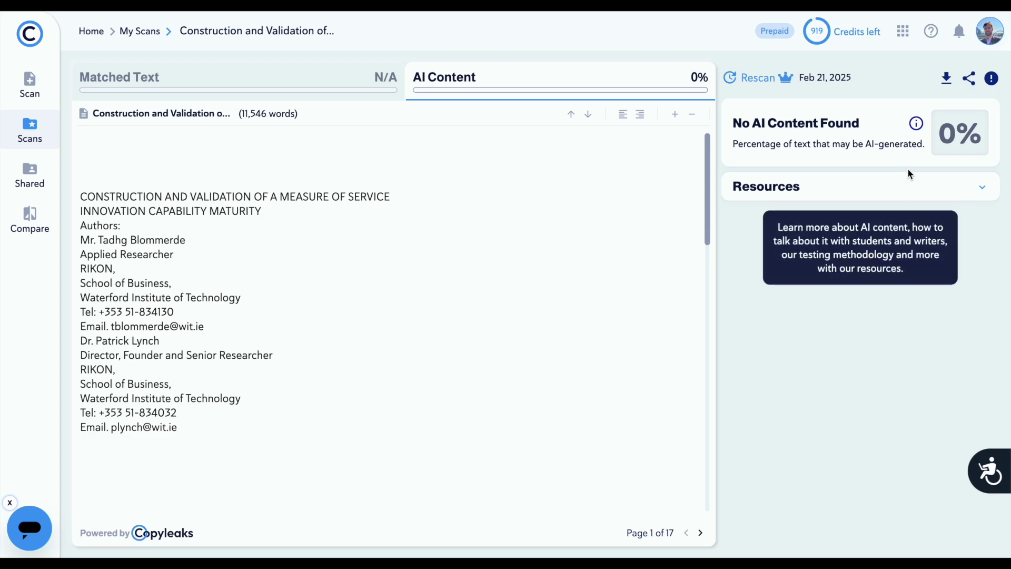
triple_click(806, 123)
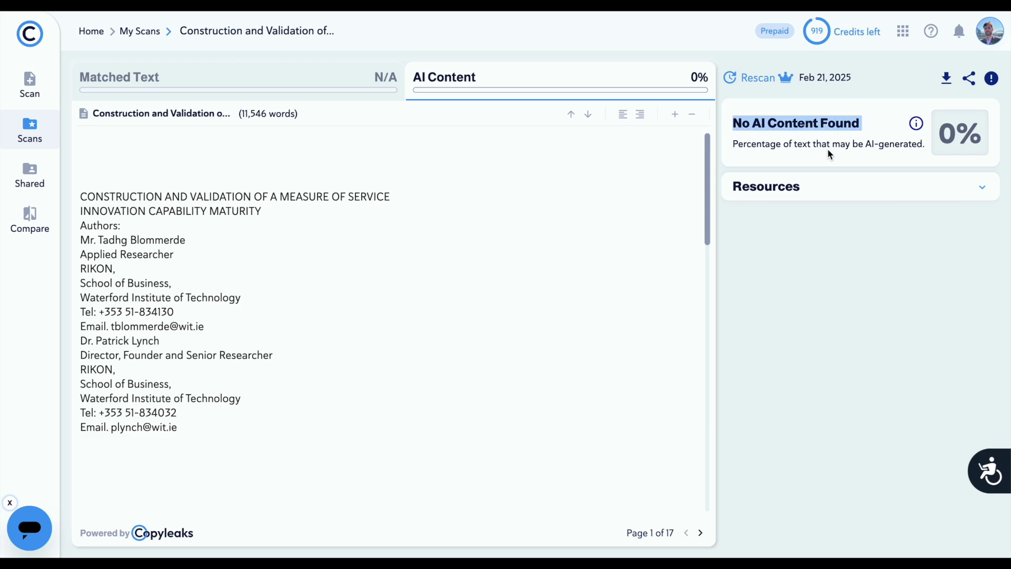
scroll(450, 322, "down", 15)
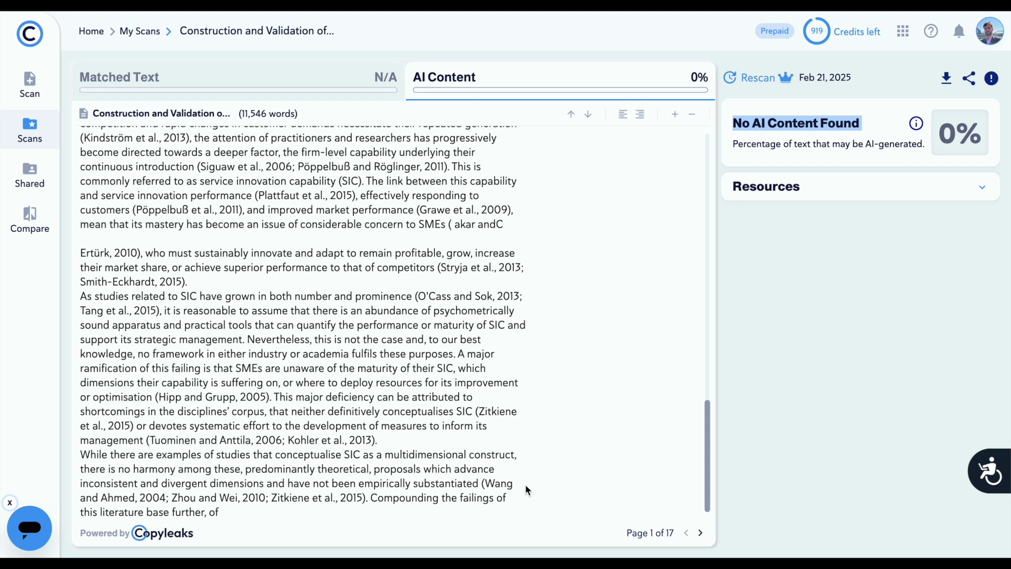
Step: Page through the paper's 0% AI result and take a screenshot
left_click(700, 533)
left_click(700, 533)
left_click(700, 533)
left_click(700, 533)
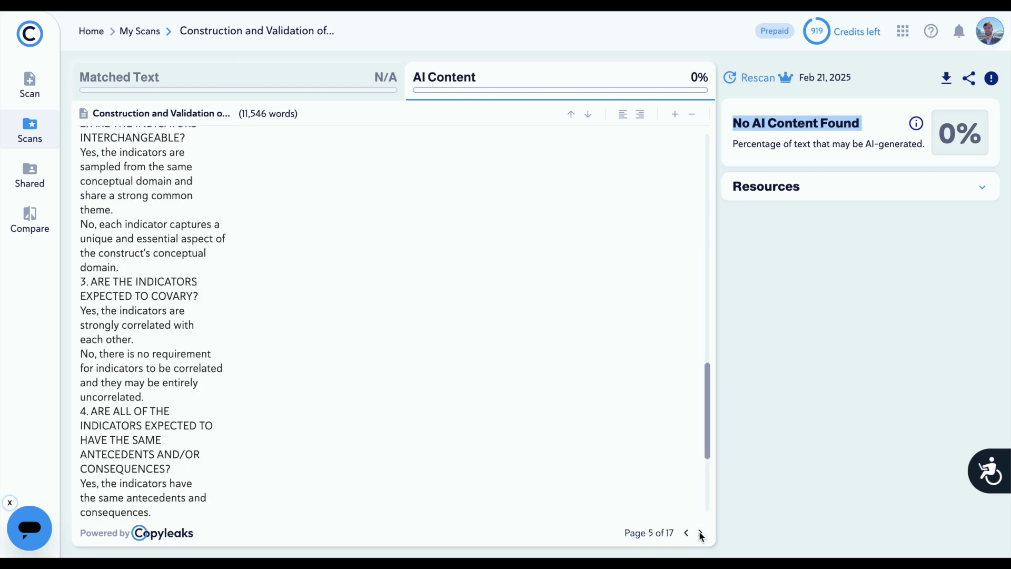
left_click(700, 533)
left_click(700, 532)
left_click(700, 533)
left_click(700, 532)
left_click(700, 532)
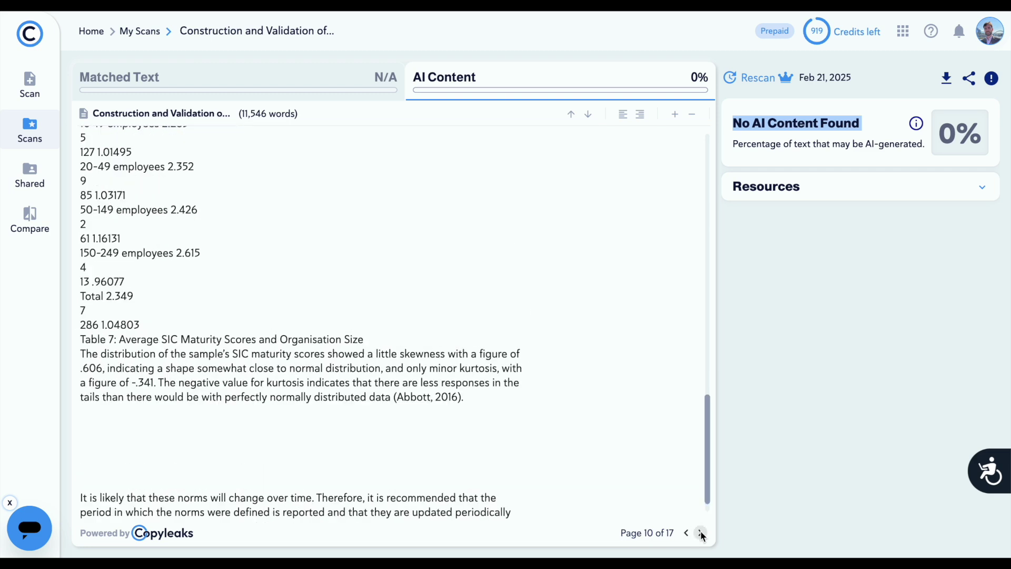
left_click(700, 533)
left_click(700, 532)
left_click(700, 533)
left_click(701, 532)
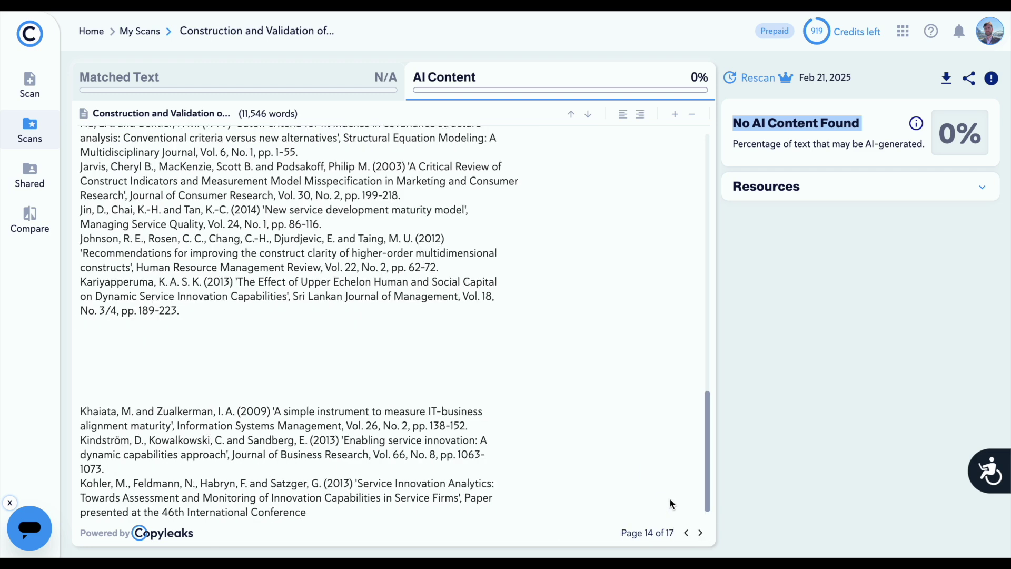
key("super+shift+4")
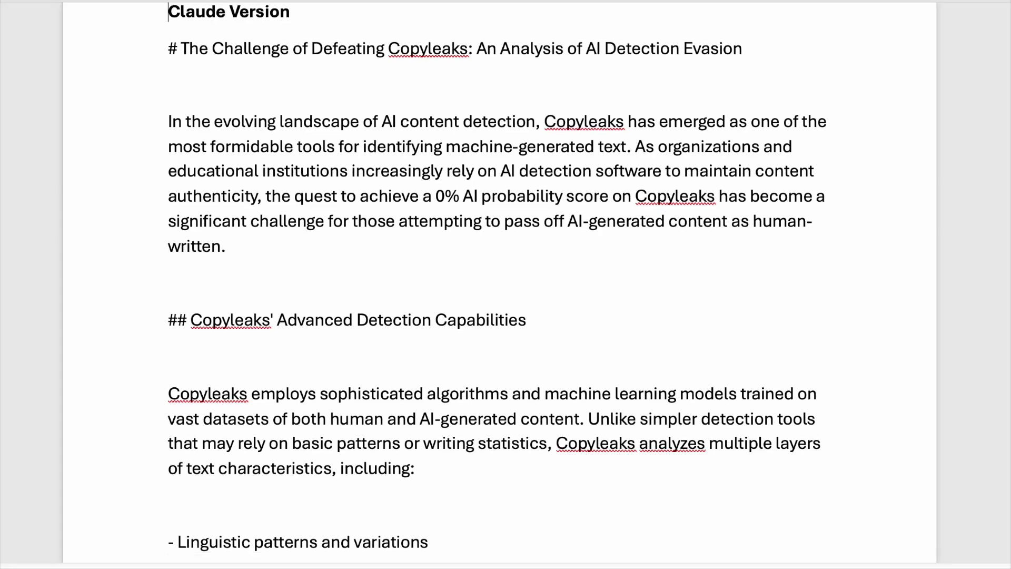
Step: Scroll the Claude Version essay down to its Conclusion
scroll(505, 284, "down", 10)
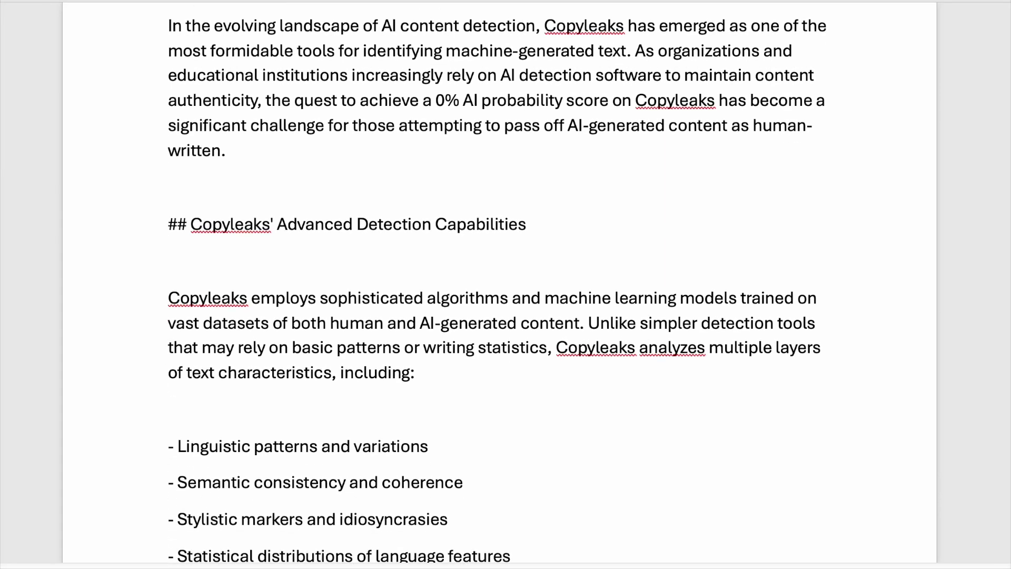
scroll(505, 284, "down", 12)
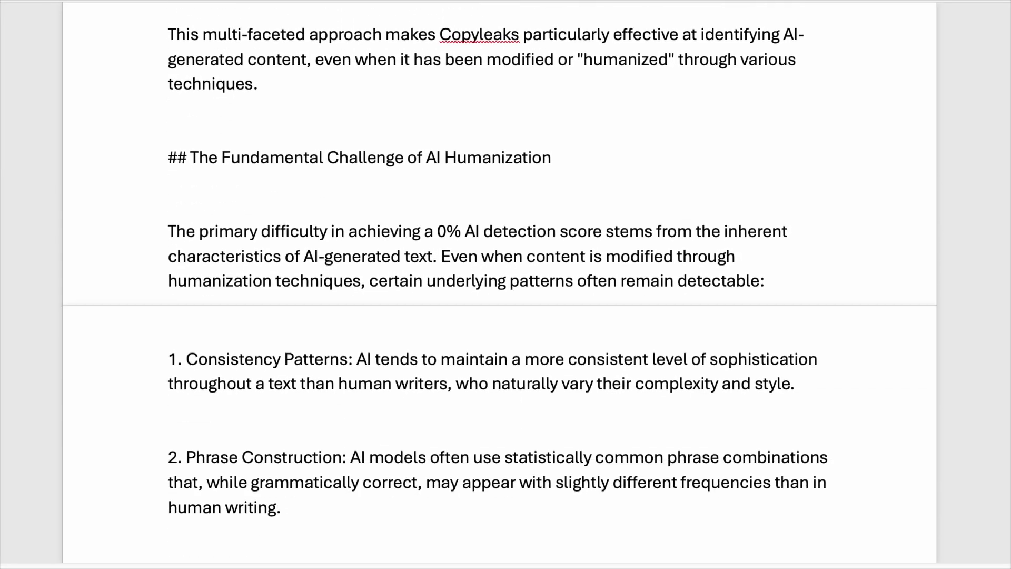
scroll(505, 284, "down", 18)
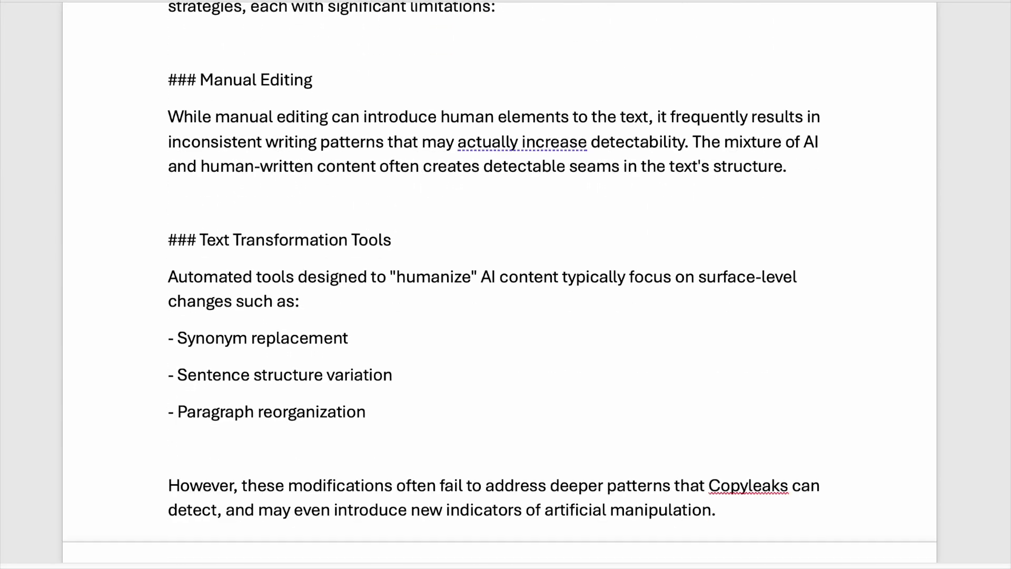
scroll(505, 285, "down", 14)
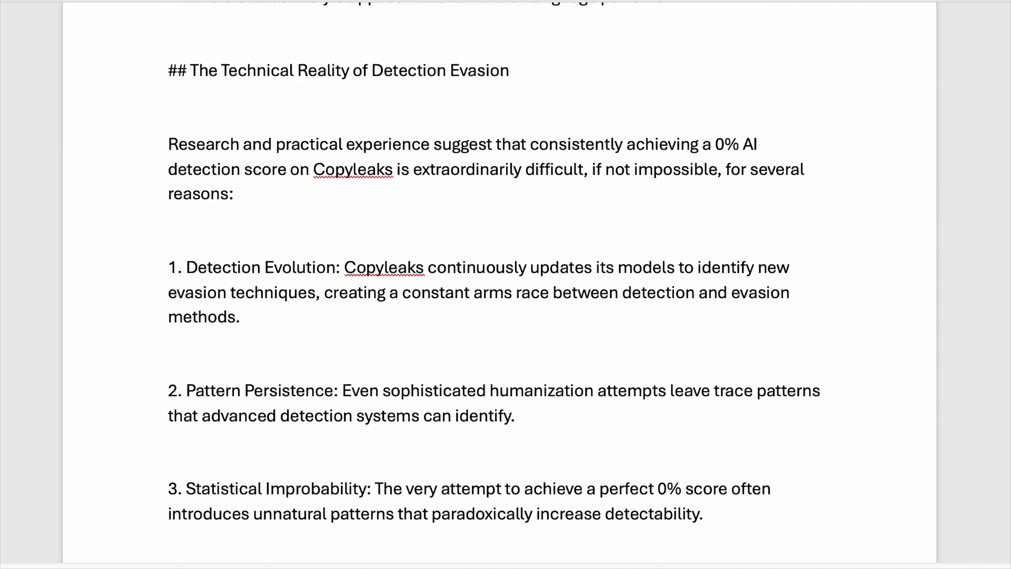
scroll(506, 284, "down", 12)
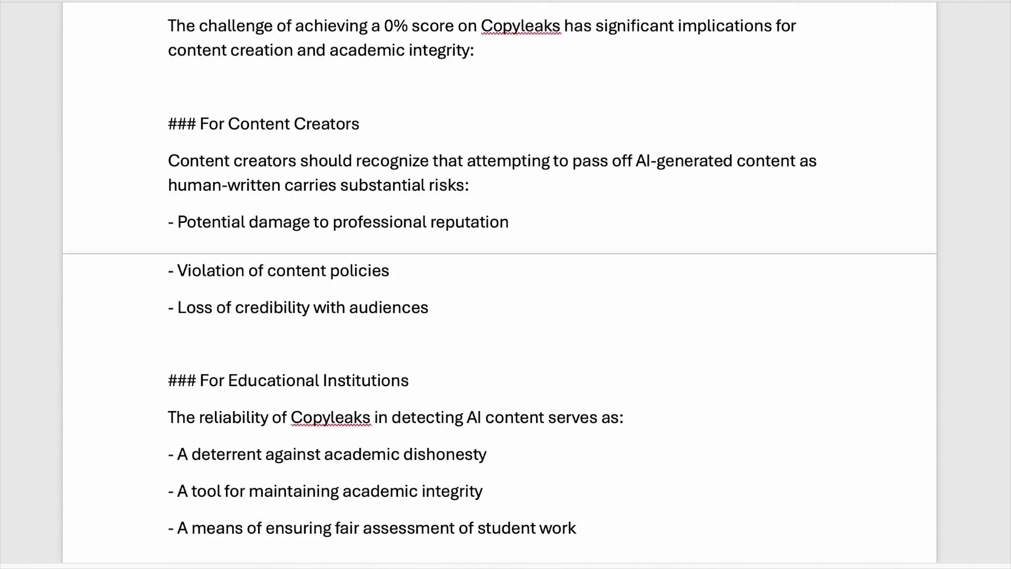
scroll(505, 284, "down", 6)
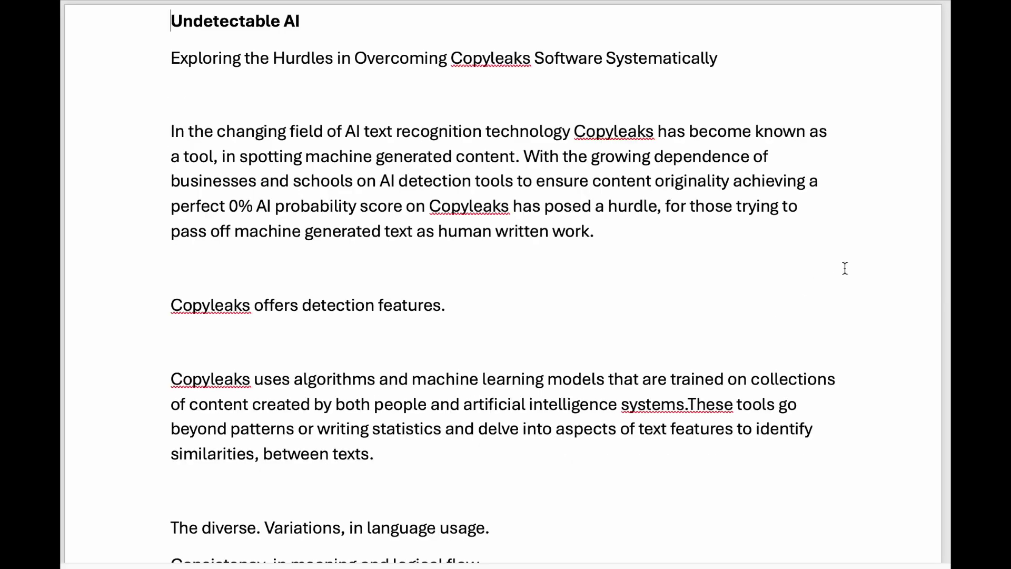
scroll(844, 269, "down", 2)
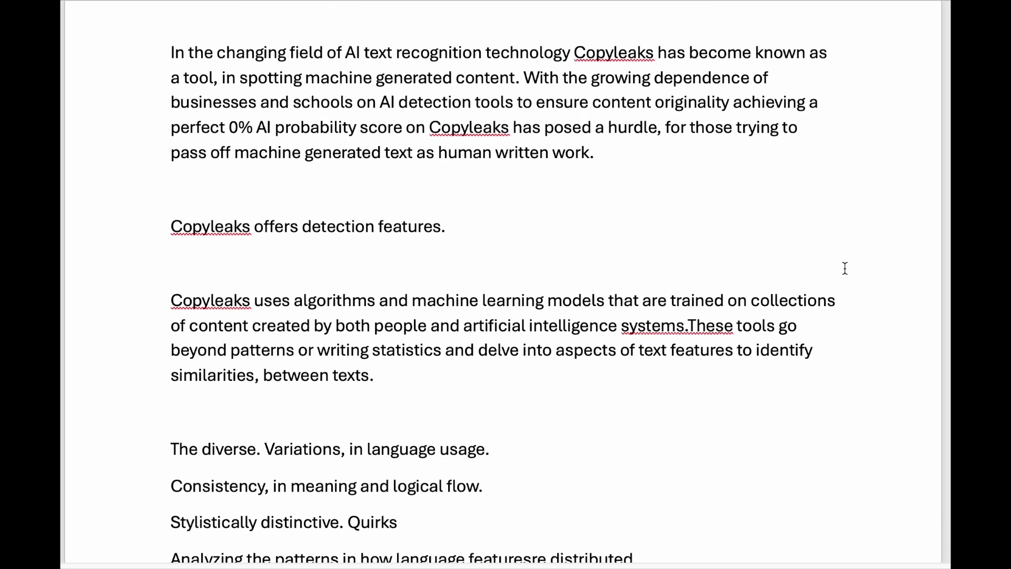
Step: Read the Undetectable AI essay, selecting the paragraph beginning 'Although' to inspect it
scroll(844, 269, "down", 4)
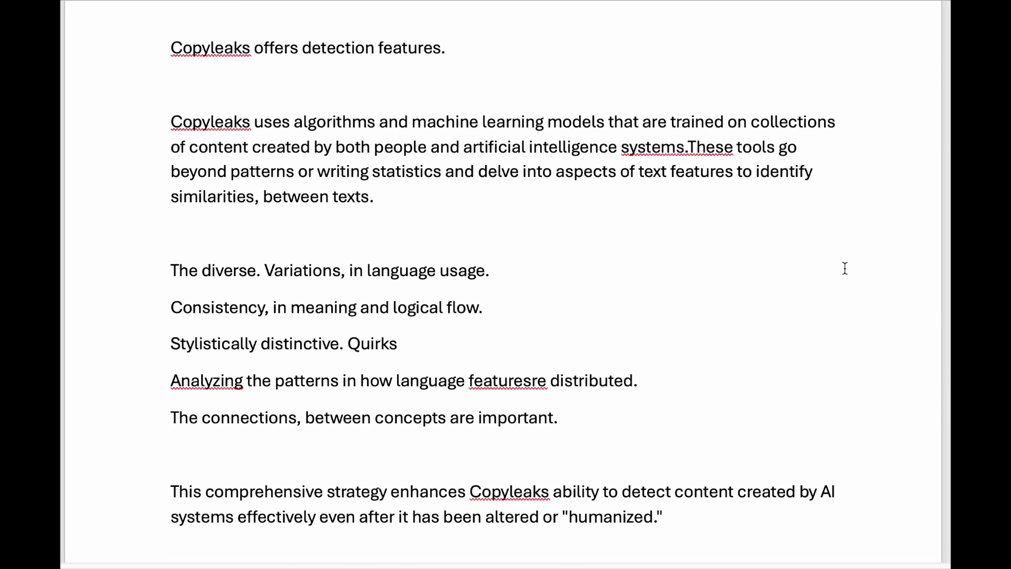
scroll(844, 269, "down", 1)
left_click_drag(736, 63, 688, 64)
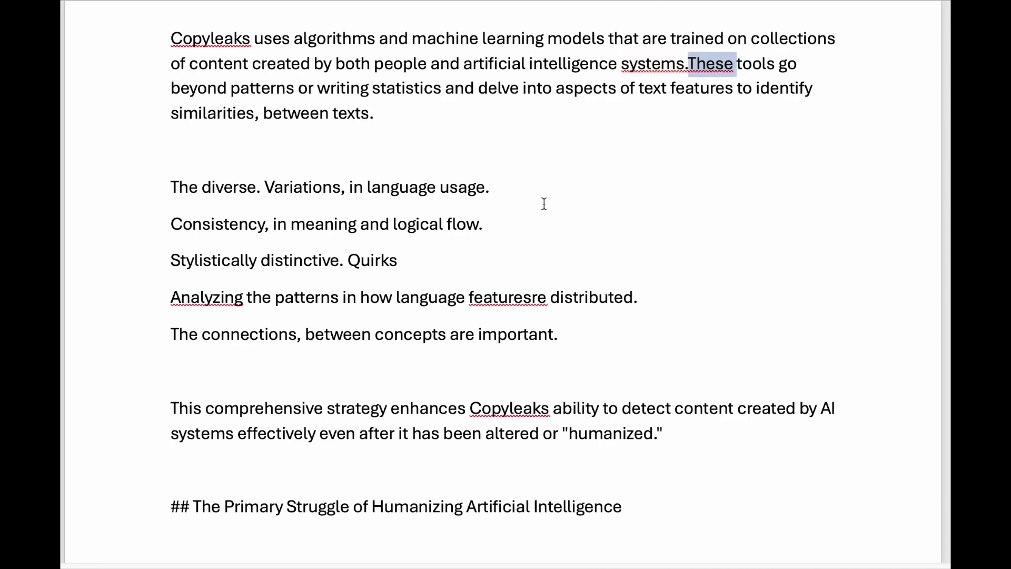
scroll(629, 290, "down", 11)
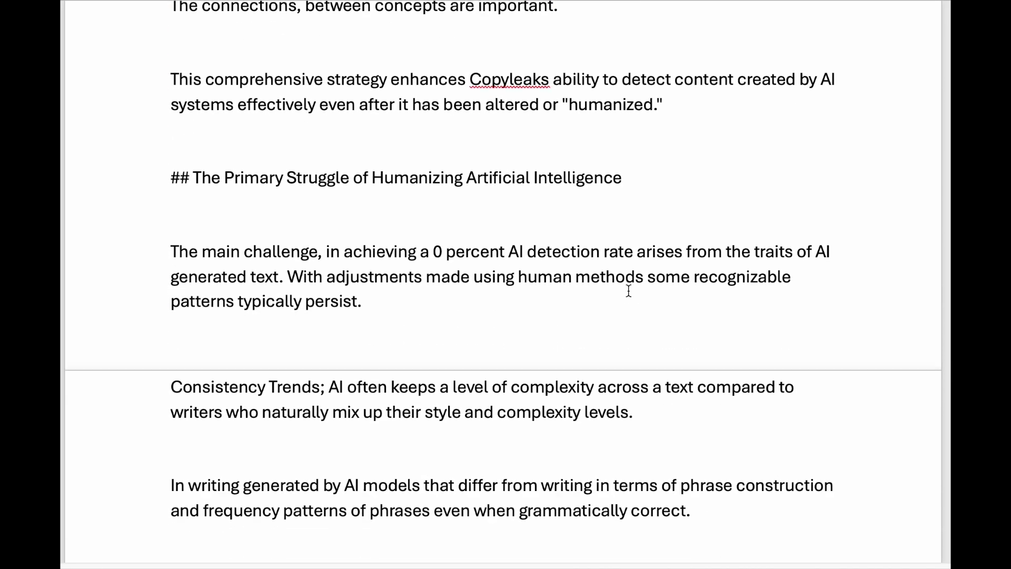
scroll(628, 291, "down", 5)
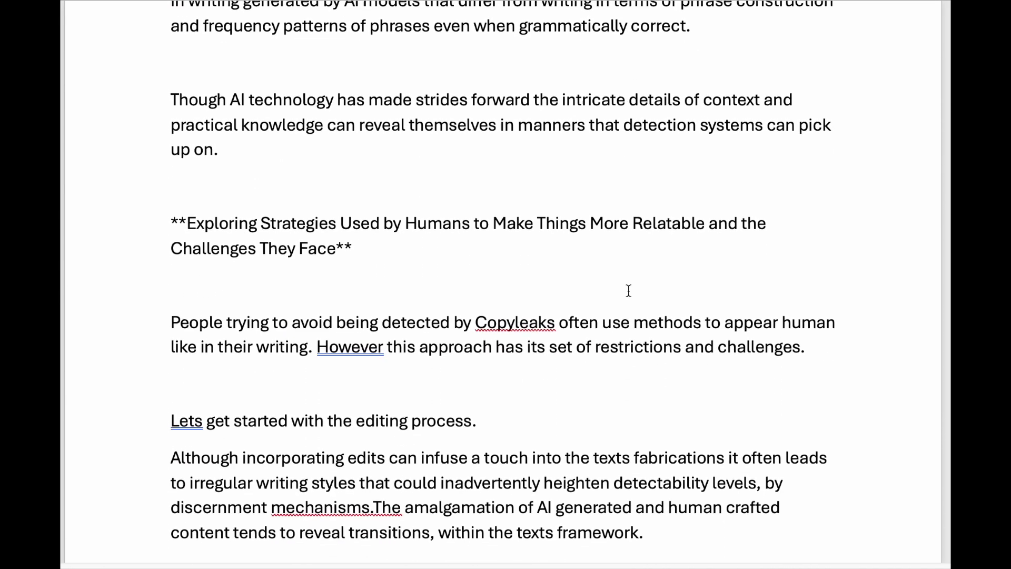
left_click(339, 490)
triple_click(339, 489)
scroll(591, 460, "down", 6)
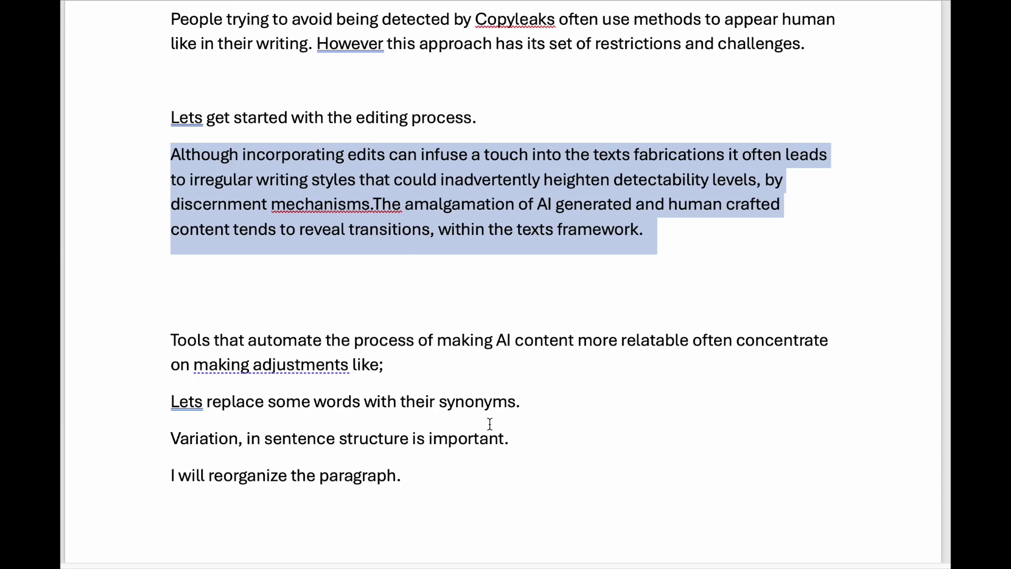
left_click(515, 368)
Step: Scroll through the rest of the Undetectable AI essay to its end
scroll(515, 368, "down", 5)
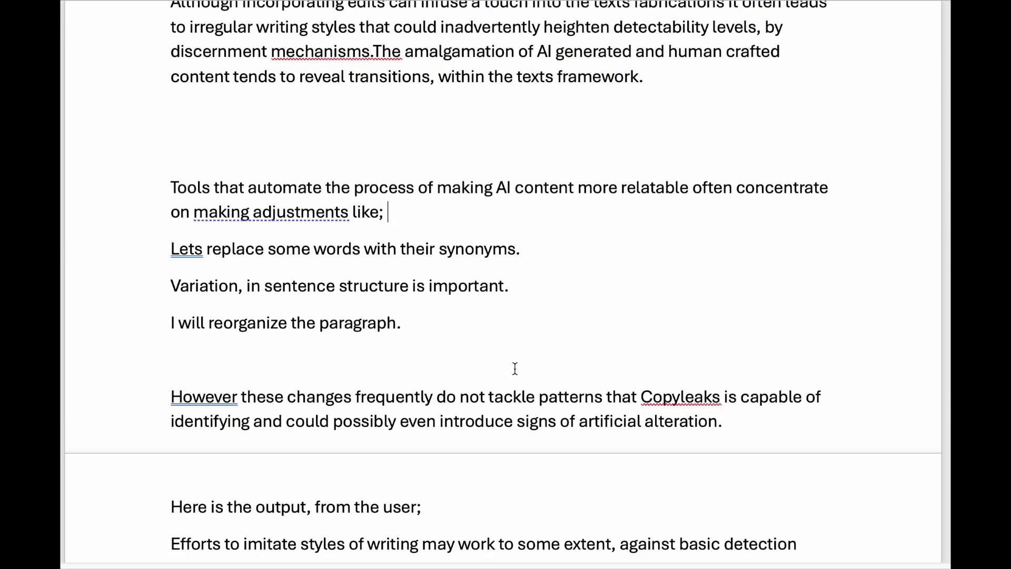
scroll(515, 368, "down", 5)
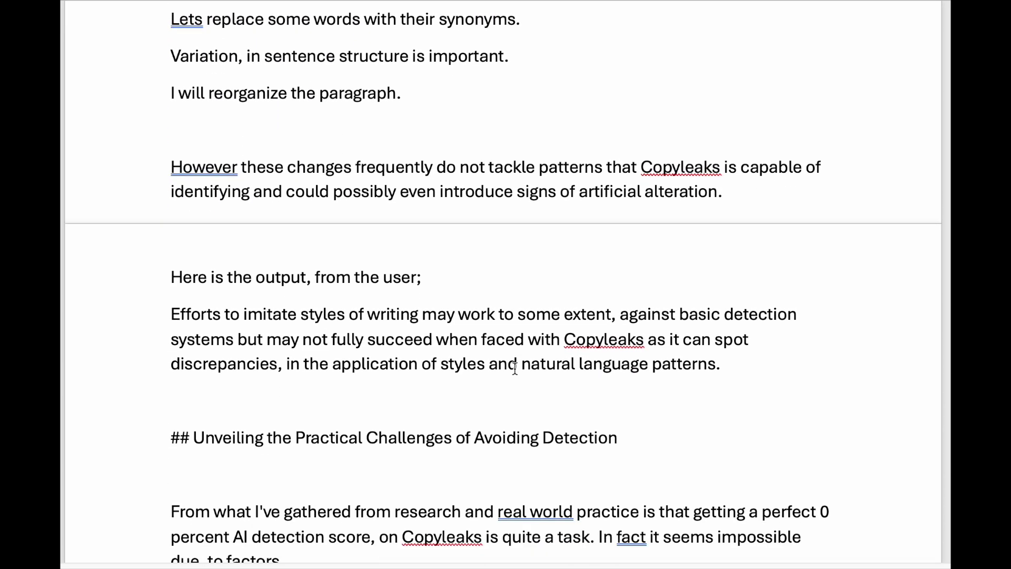
scroll(514, 368, "down", 7)
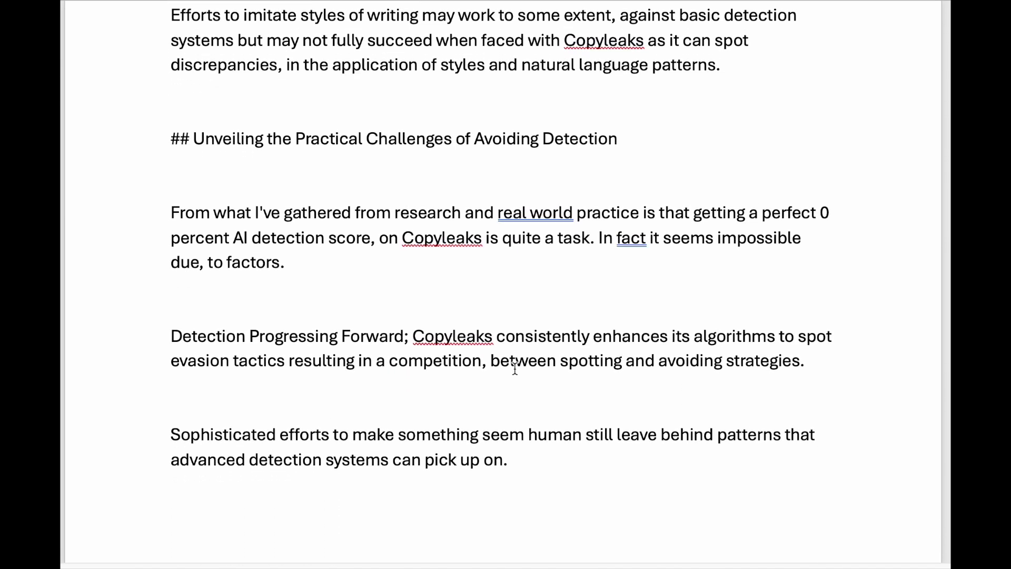
scroll(515, 368, "down", 4)
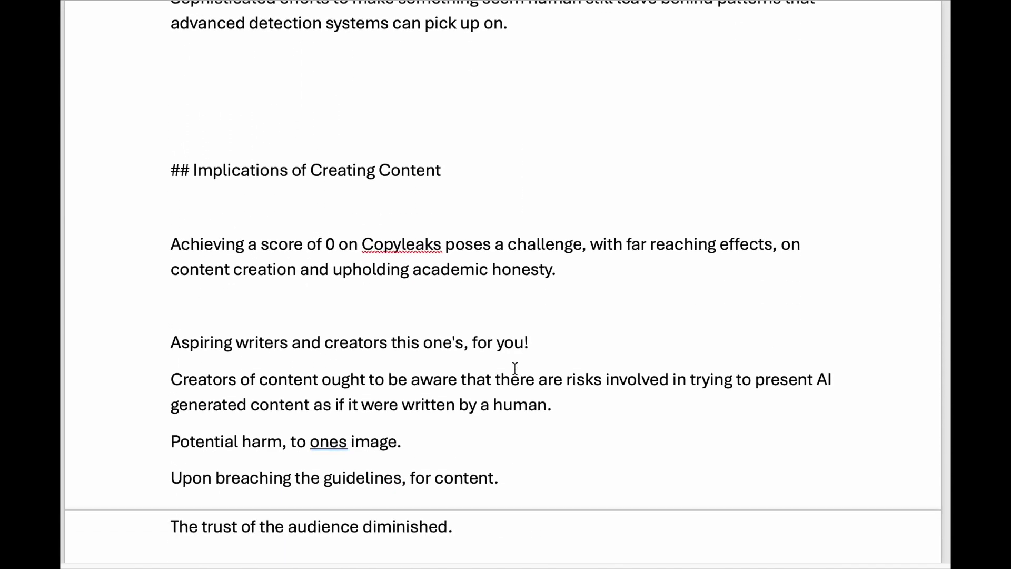
scroll(484, 400, "down", 1)
scroll(486, 398, "down", 4)
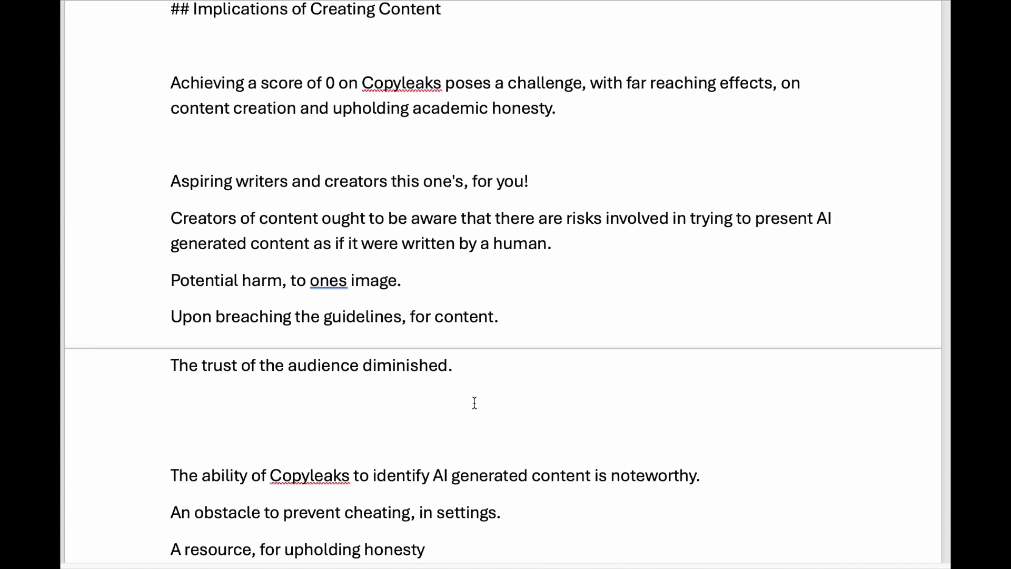
scroll(514, 455, "down", 7)
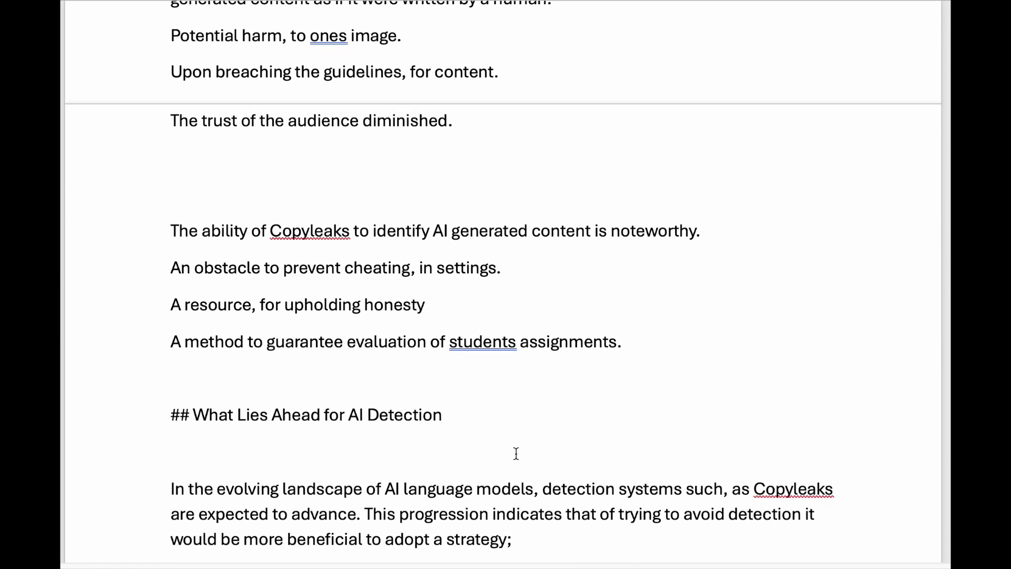
scroll(516, 453, "down", 6)
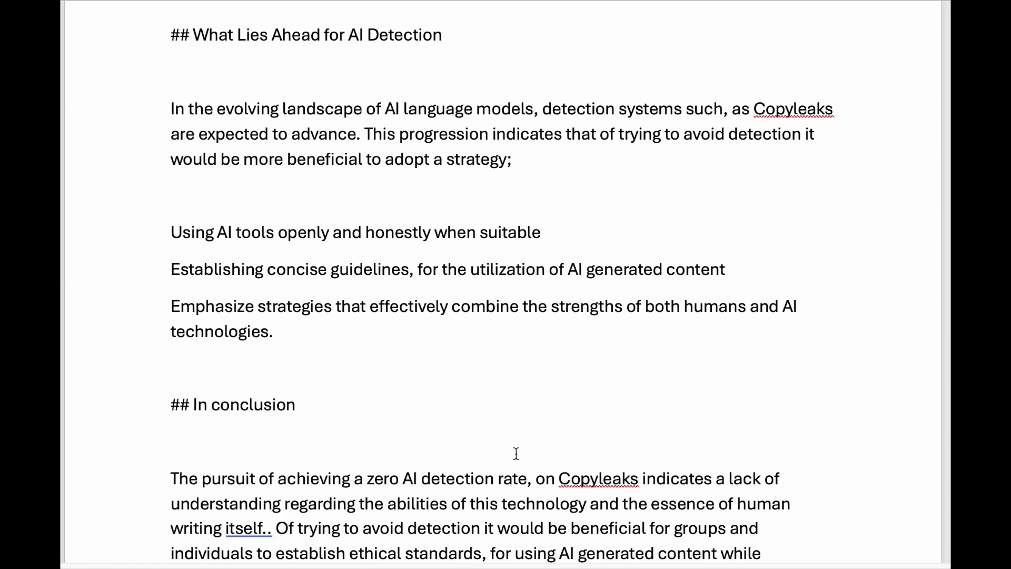
scroll(515, 453, "down", 2)
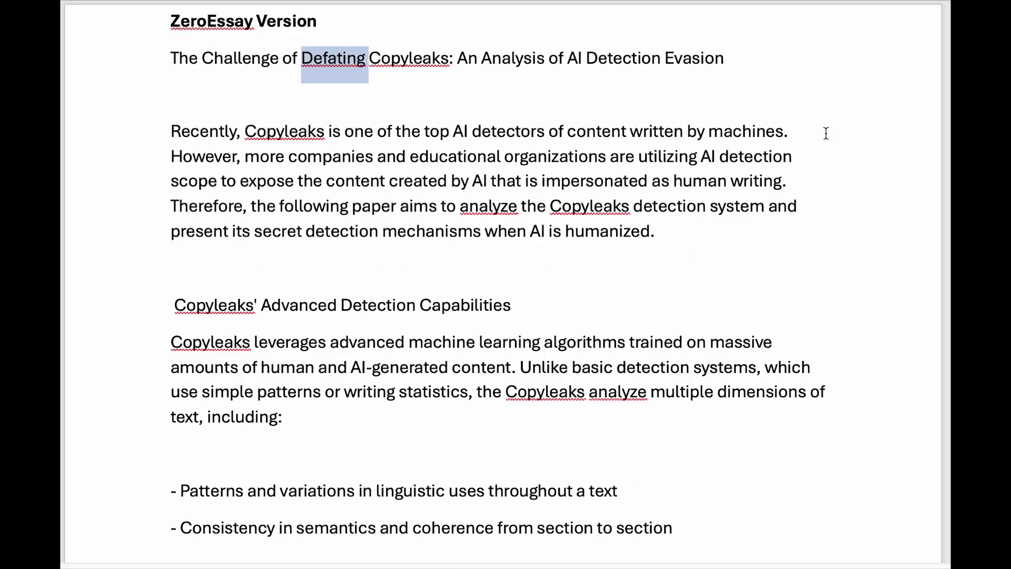
Step: Read the next humanized essay through its conclusion, then return to the document start
scroll(910, 151, "down", 3)
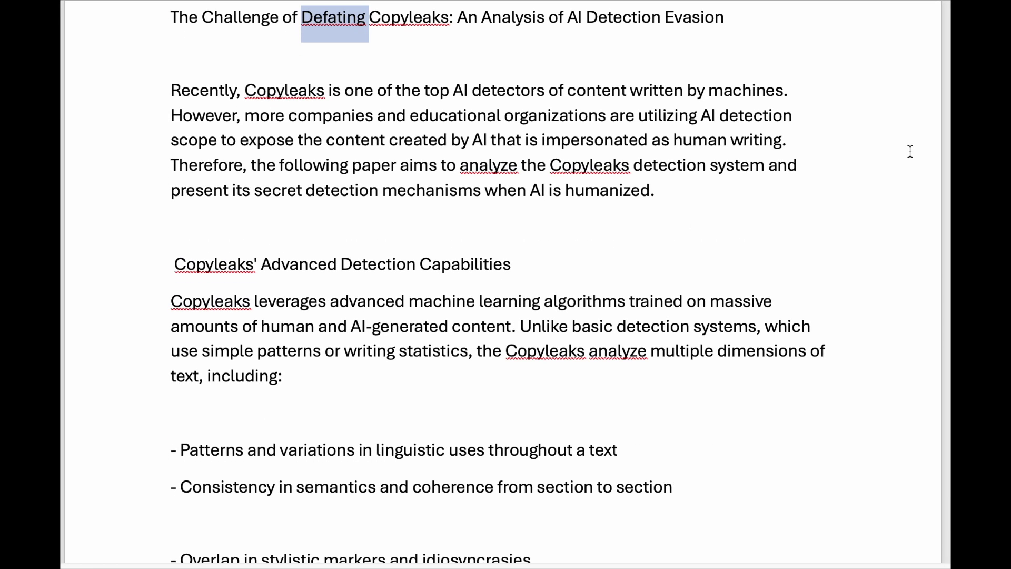
scroll(910, 152, "down", 5)
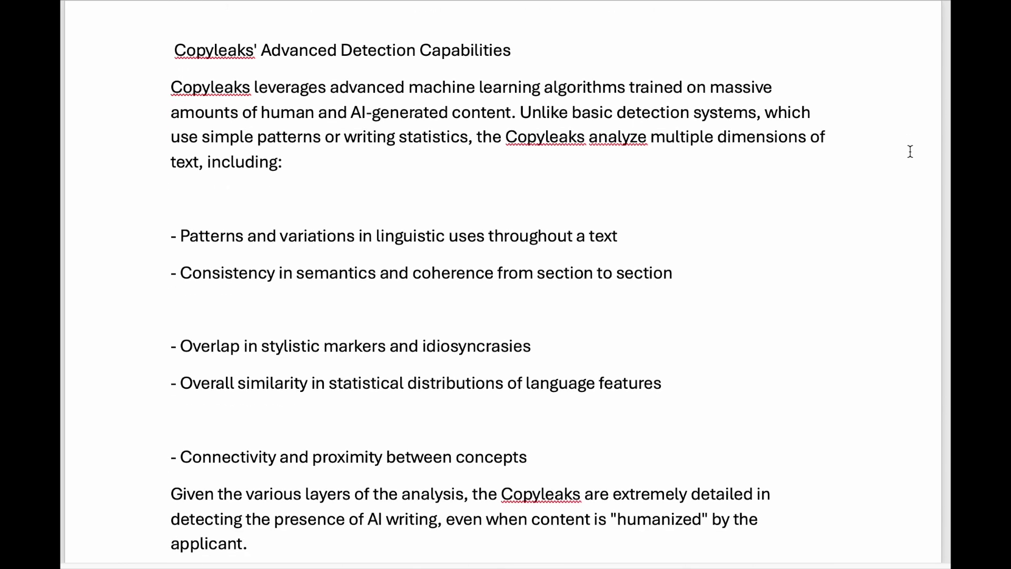
scroll(910, 151, "down", 5)
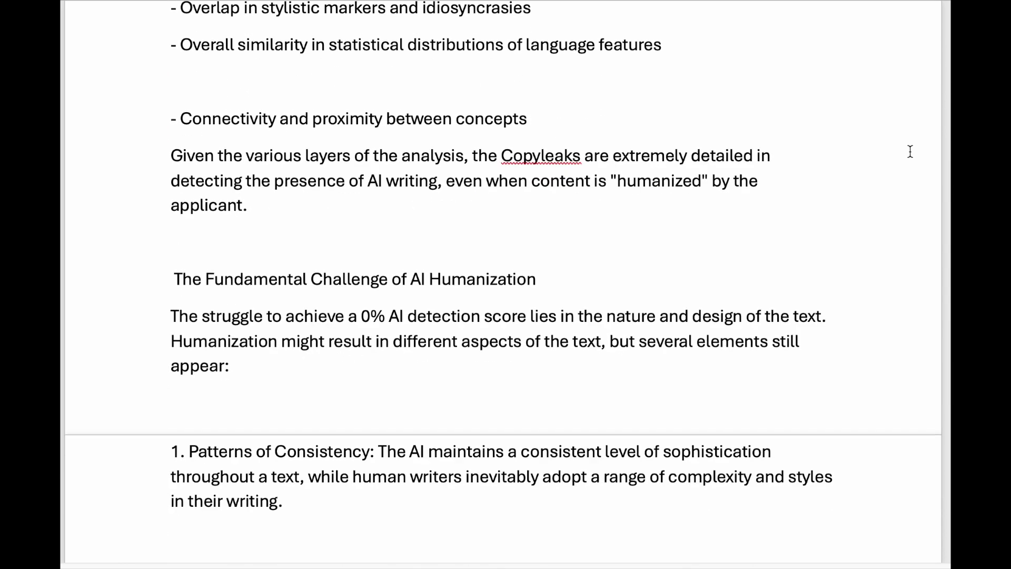
scroll(910, 152, "down", 5)
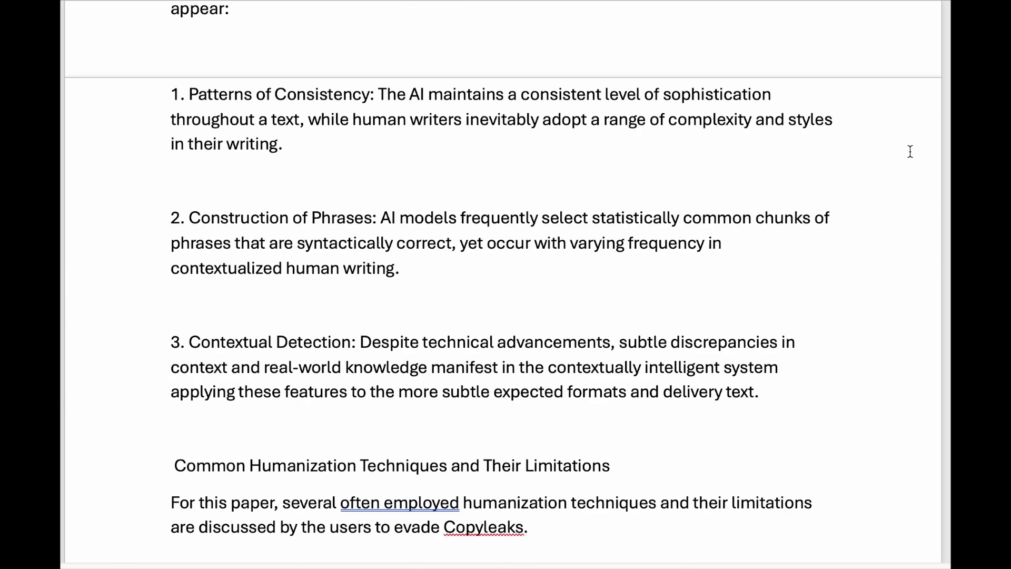
scroll(910, 152, "down", 4)
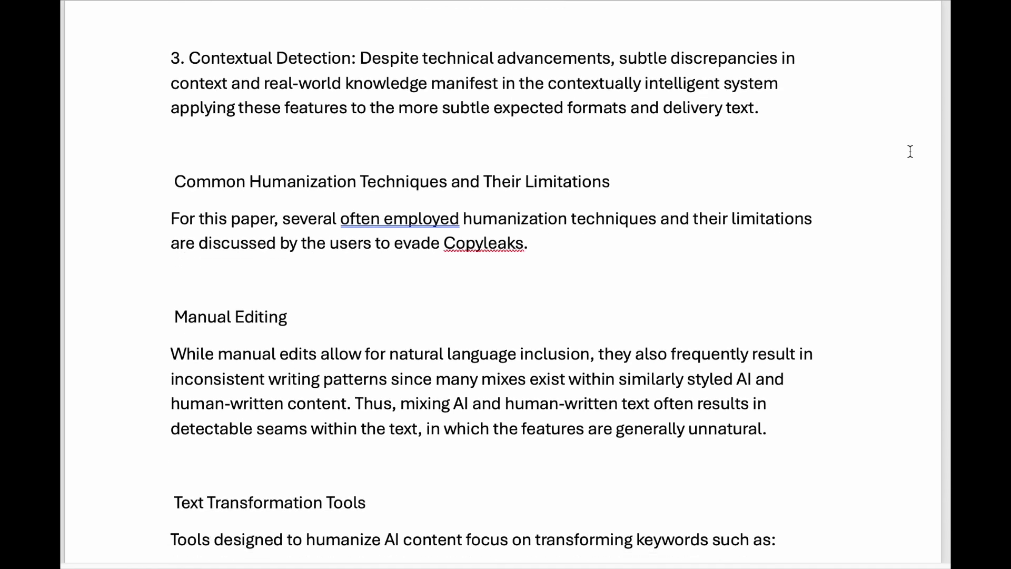
scroll(909, 152, "down", 5)
scroll(909, 152, "down", 3)
scroll(910, 152, "down", 2)
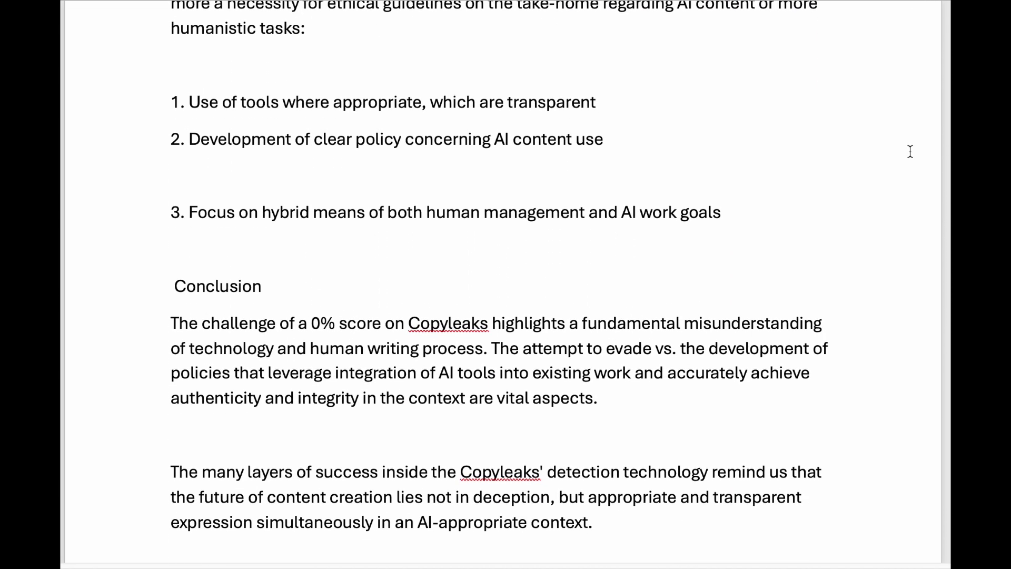
key("ctrl+Home")
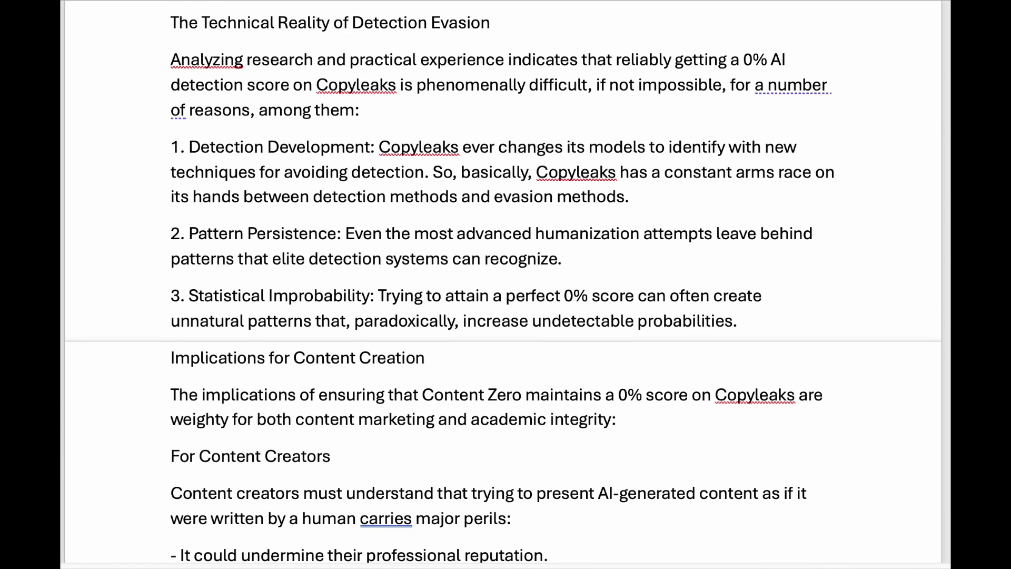
scroll(503, 284, "down", 5)
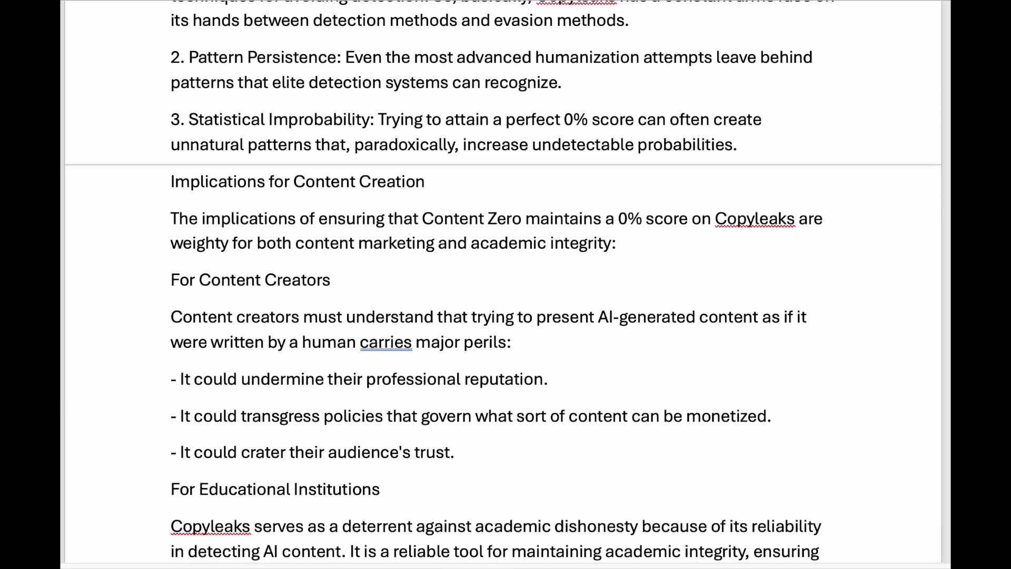
scroll(503, 284, "down", 5)
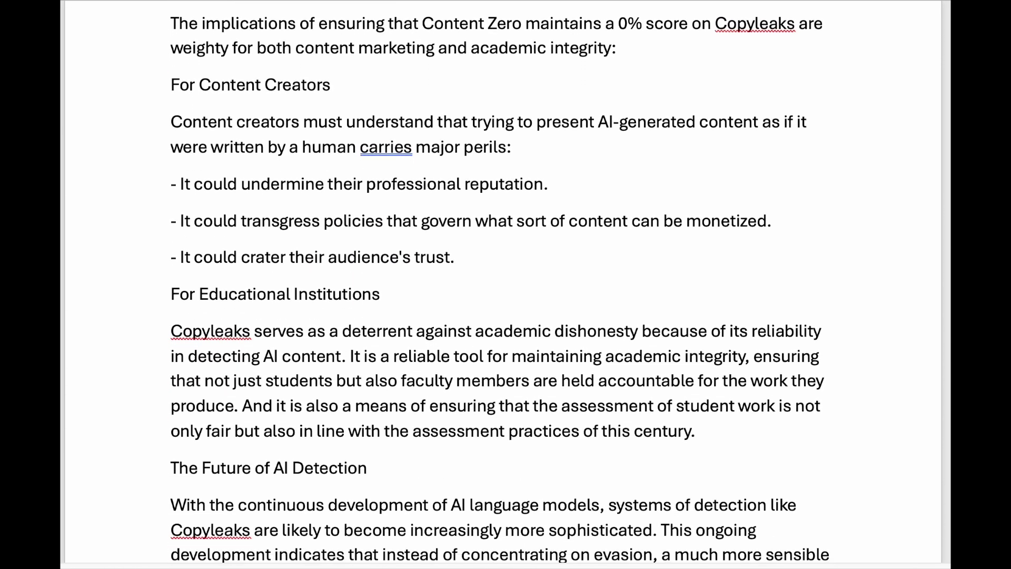
scroll(503, 284, "down", 5)
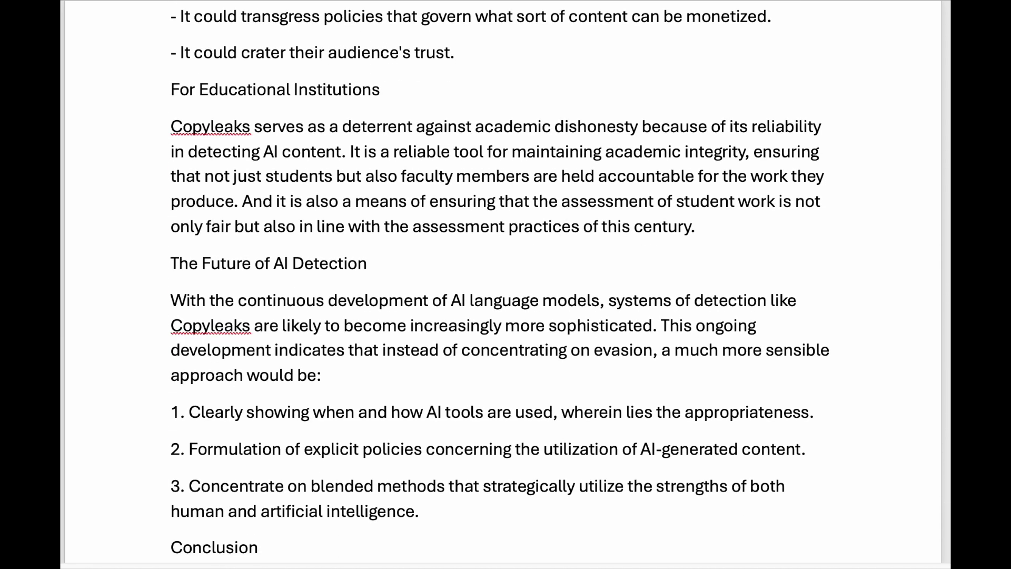
scroll(503, 284, "down", 7)
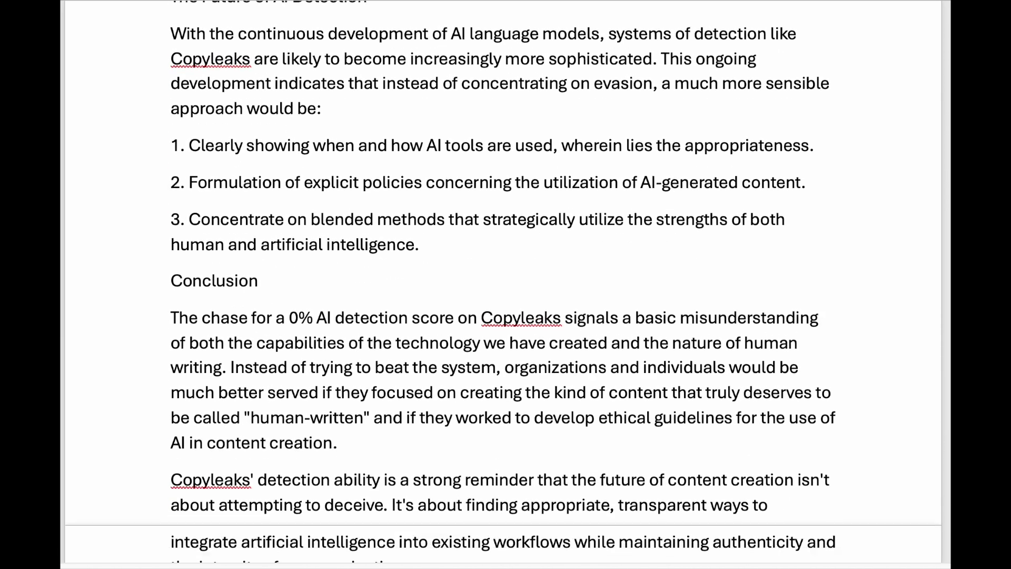
scroll(502, 284, "down", 4)
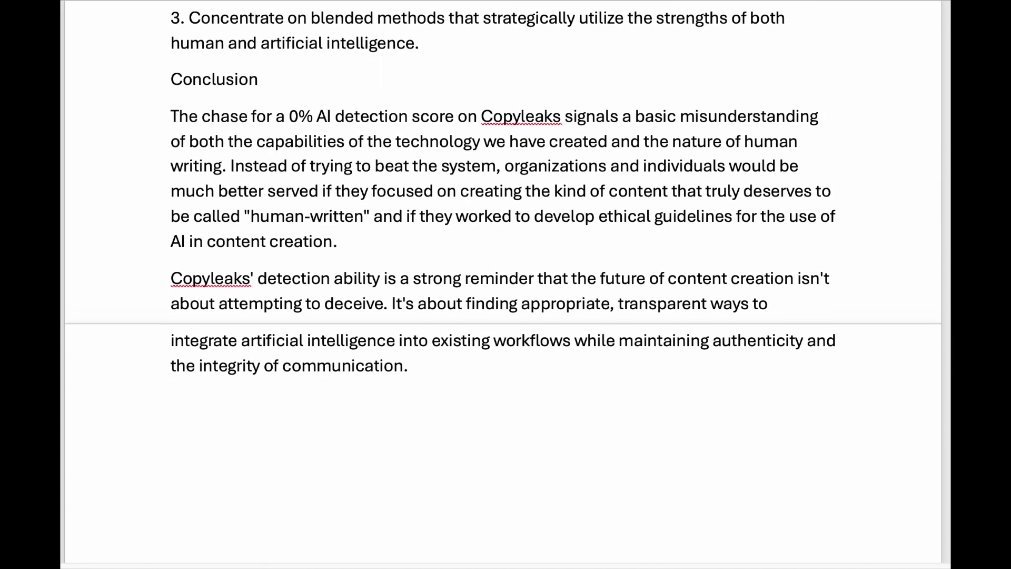
scroll(502, 285, "down", 1)
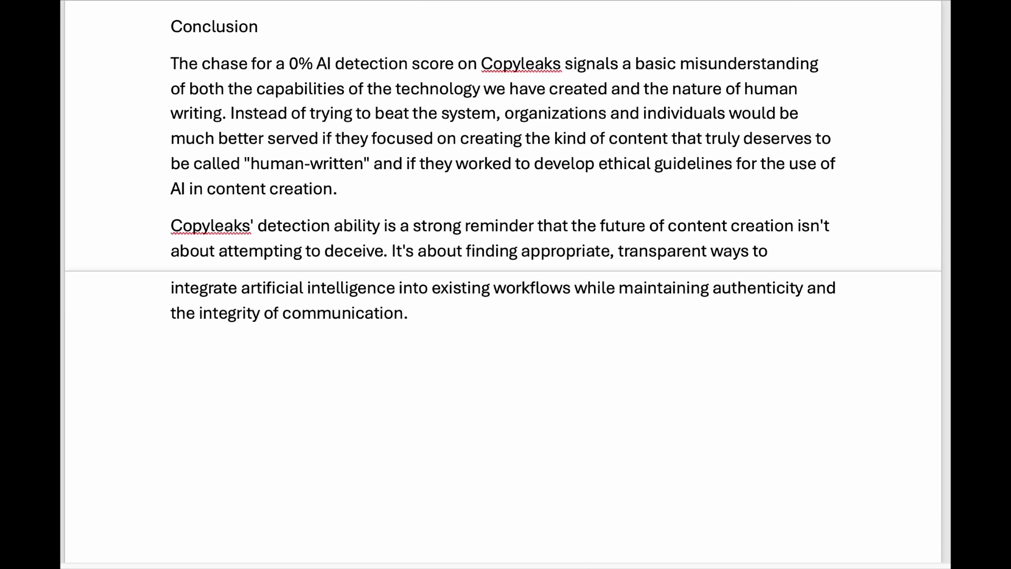
scroll(502, 285, "down", 1)
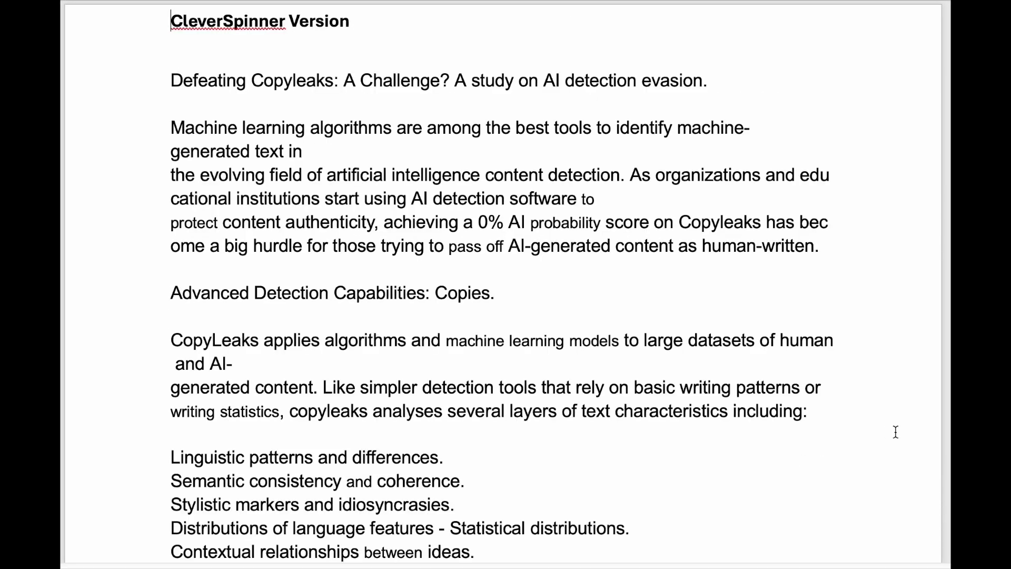
scroll(895, 431, "down", 1)
Step: Highlight the split 'educational', smaller-font 'to' and lowercase 'copyleaks' in CleverSpinner
scroll(895, 432, "down", 1)
double_click(819, 95)
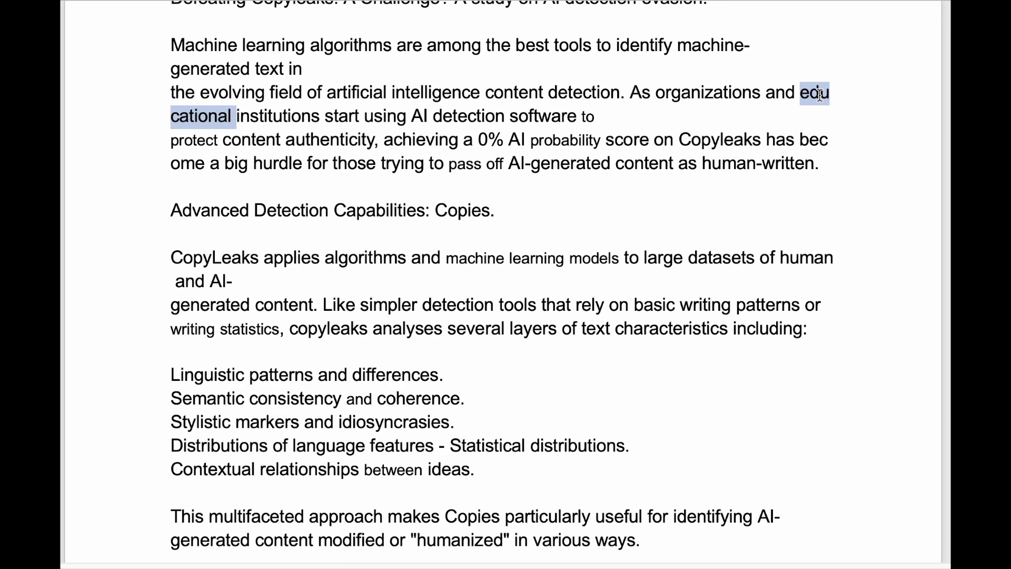
double_click(585, 116)
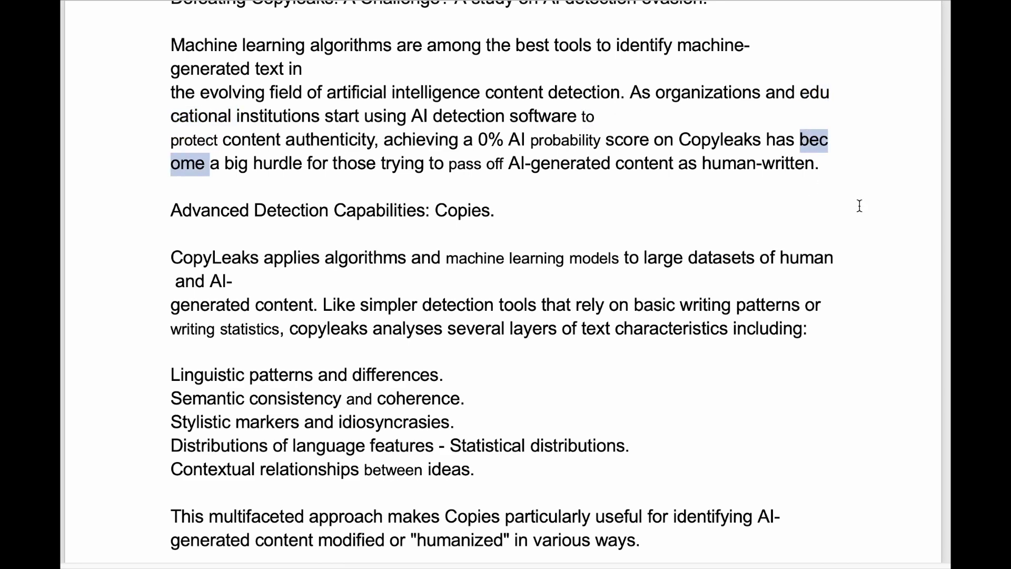
scroll(859, 205, "down", 3)
double_click(214, 128)
Step: Highlight the split 'Though' twice and the smaller-font words 'score' and 'consistent'
scroll(214, 128, "down", 2)
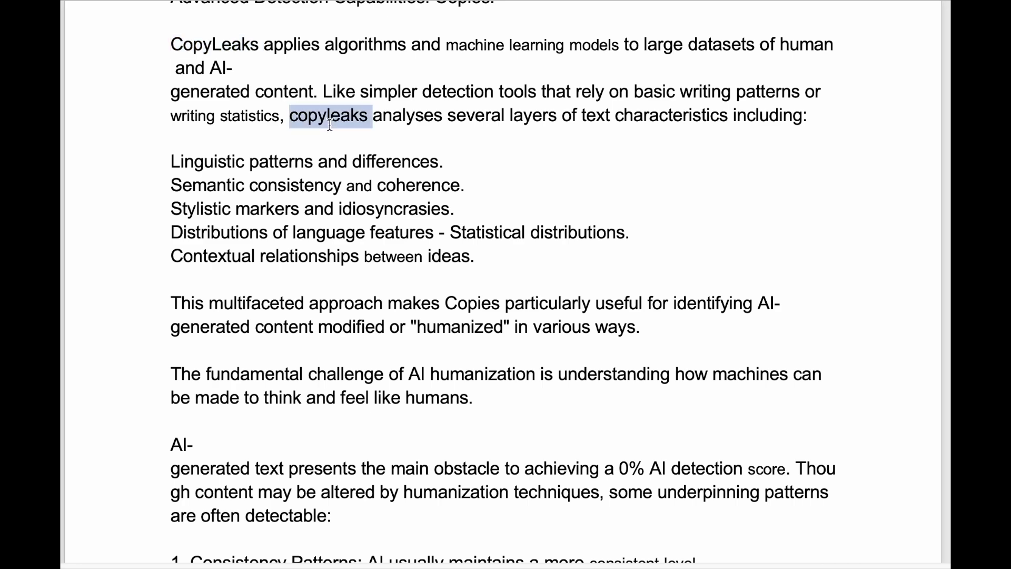
scroll(888, 142, "down", 4)
scroll(888, 141, "down", 3)
double_click(822, 164)
double_click(767, 165)
double_click(174, 190)
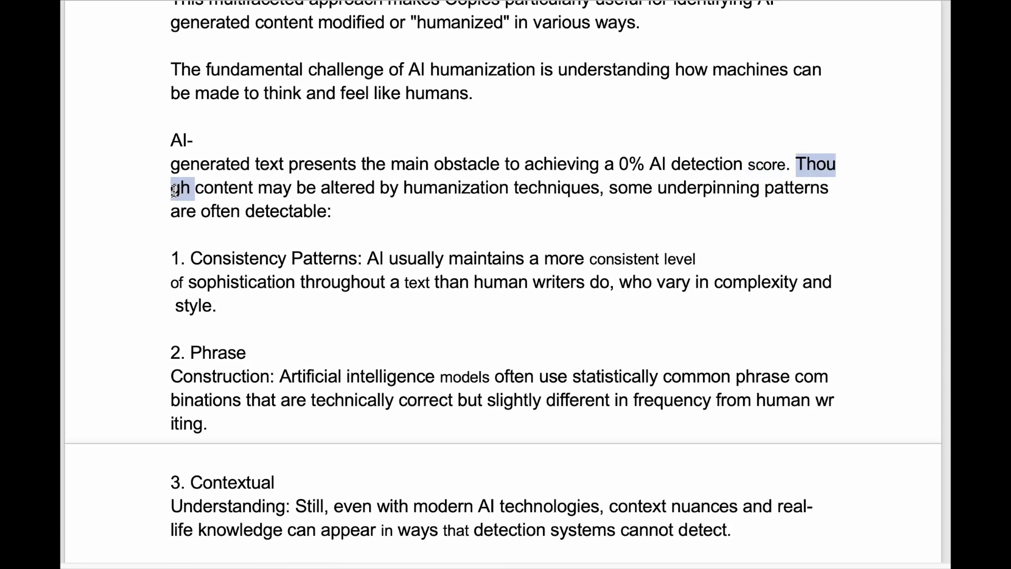
scroll(173, 191, "down", 2)
double_click(631, 183)
Step: Highlight the split words 'combinations', 'writing', 'even' and the smaller-font 'against'
scroll(810, 203, "down", 4)
double_click(809, 139)
scroll(858, 96, "down", 2)
double_click(826, 98)
scroll(826, 102, "down", 4)
scroll(824, 106, "down", 3)
double_click(830, 283)
scroll(829, 282, "down", 1)
left_click(819, 292)
double_click(758, 293)
Step: Highlight the split 'detection' and smaller-font 'content', scrolling to the conclusion
scroll(754, 253, "down", 4)
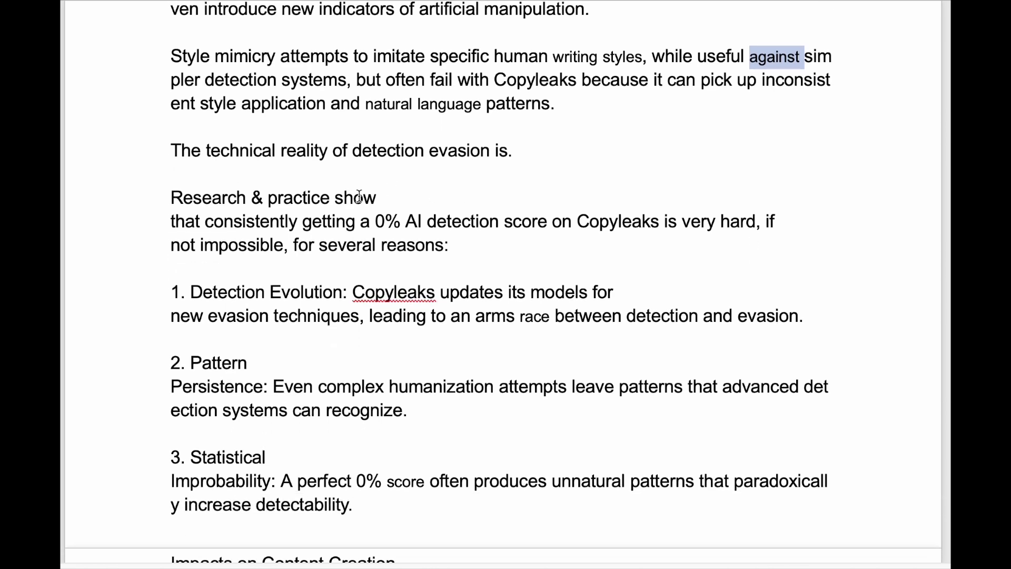
scroll(860, 223, "down", 2)
double_click(821, 234)
scroll(821, 230, "down", 1)
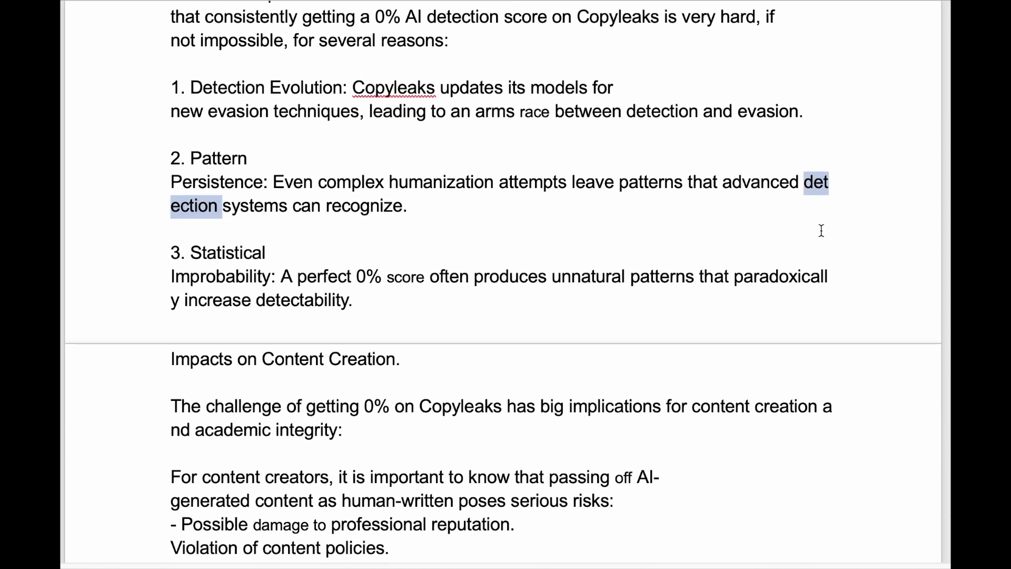
scroll(937, 268, "down", 6)
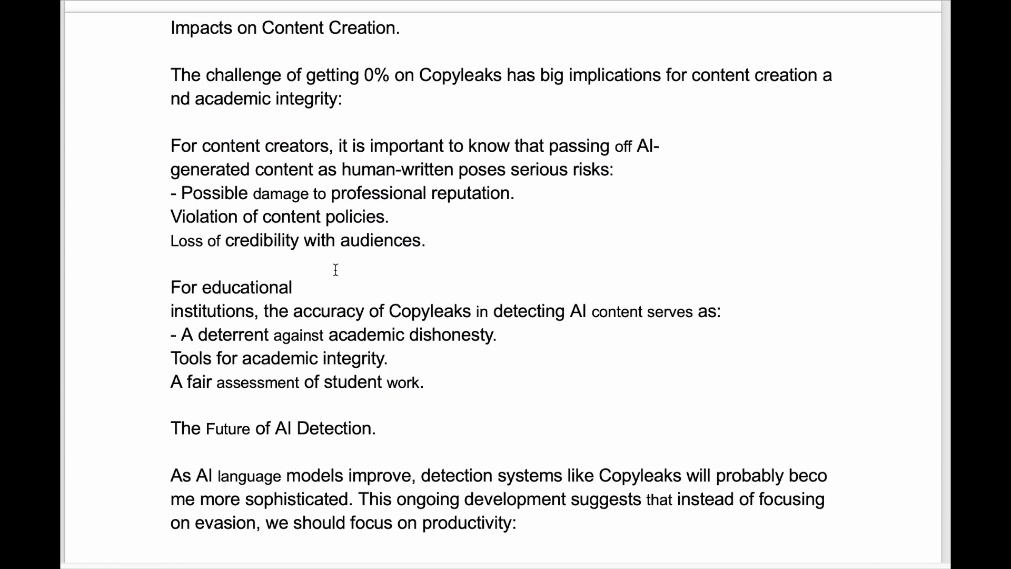
scroll(530, 307, "down", 7)
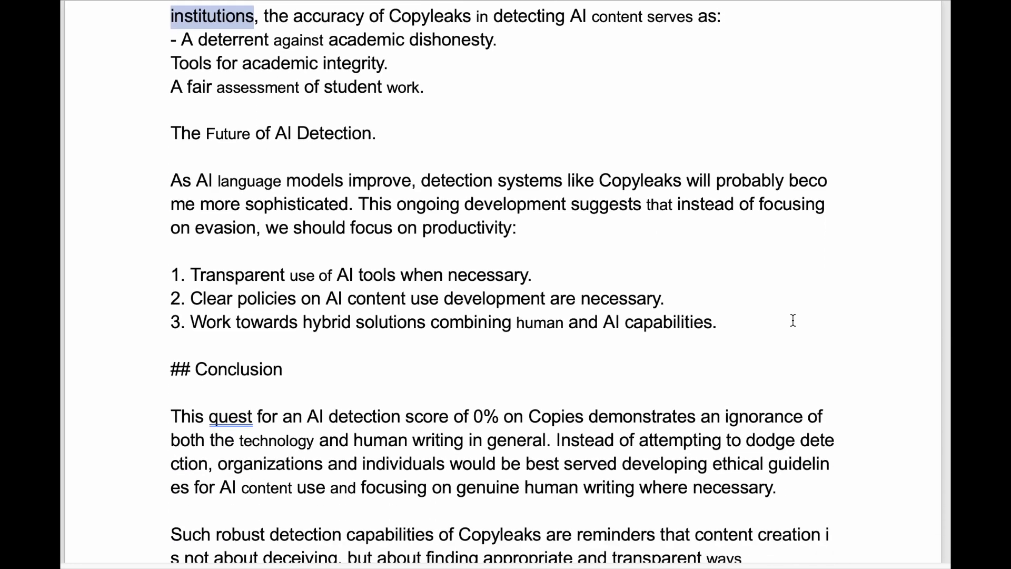
scroll(792, 320, "down", 1)
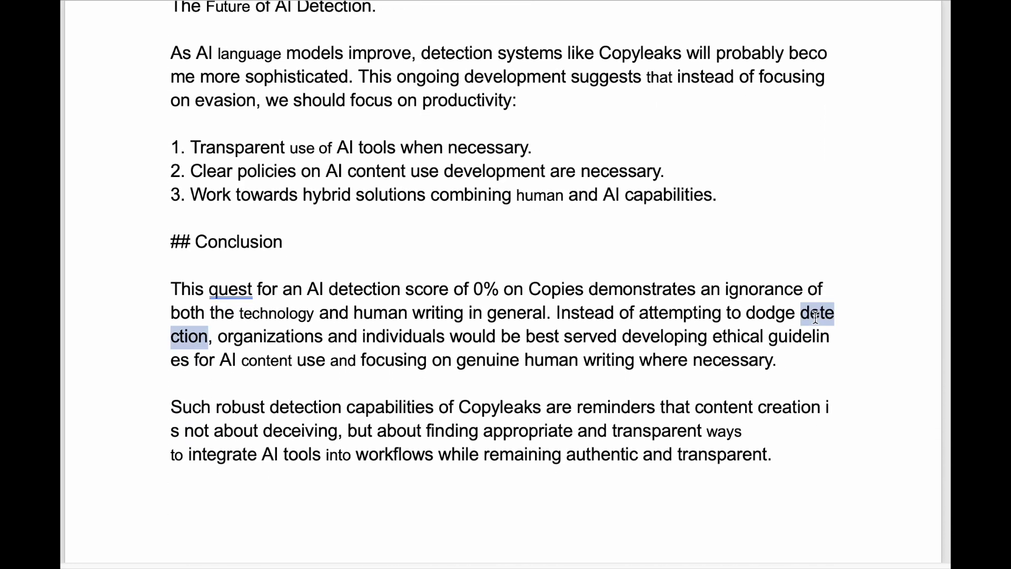
scroll(814, 317, "down", 1)
double_click(246, 314)
scroll(839, 368, "down", 1)
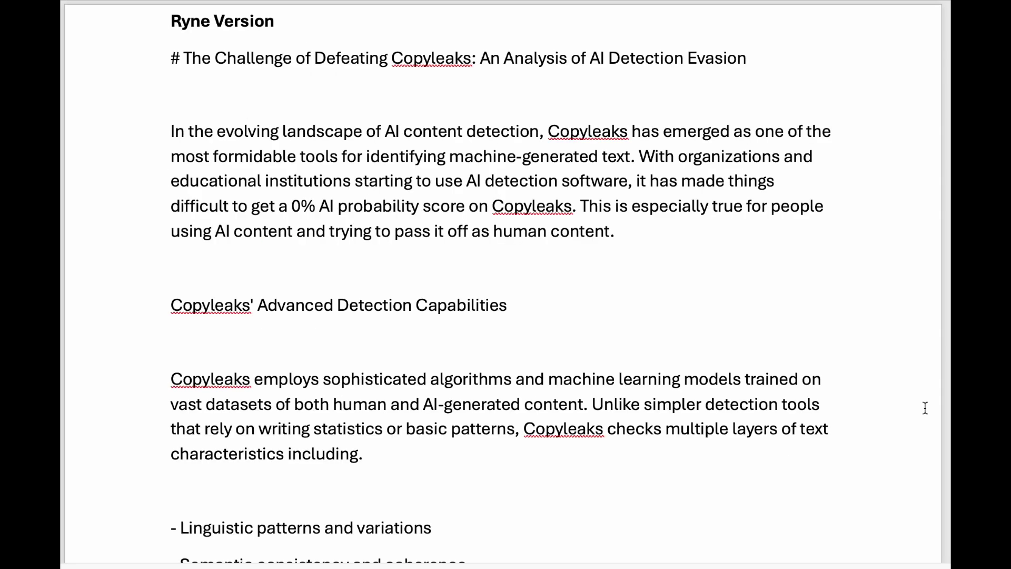
scroll(925, 409, "down", 4)
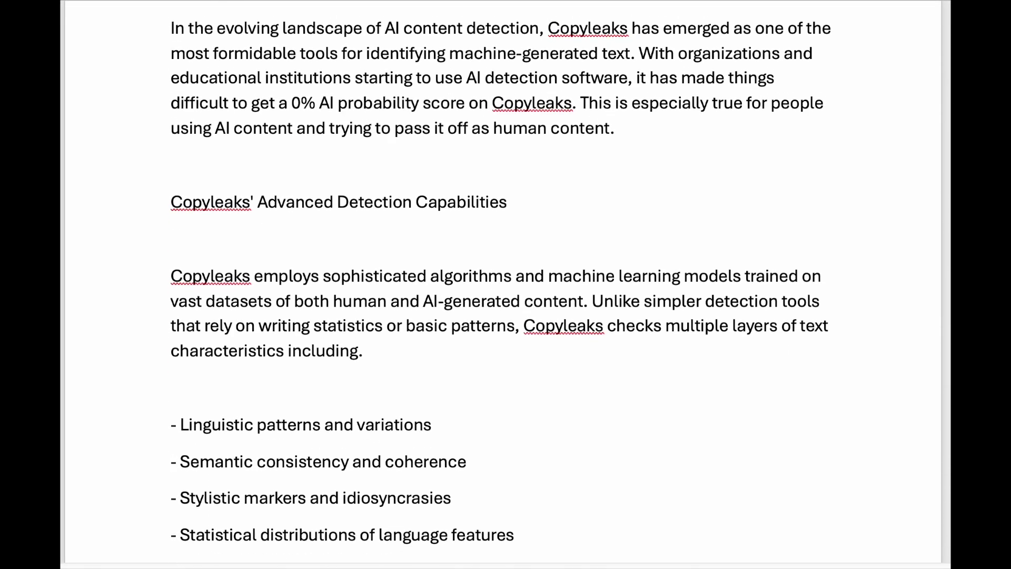
scroll(503, 285, "down", 4)
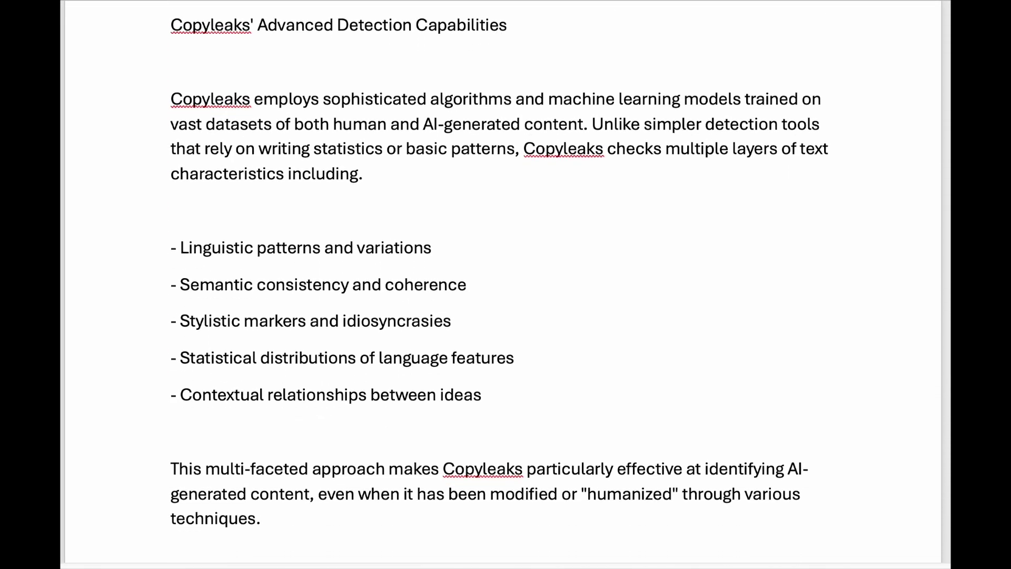
scroll(503, 284, "down", 5)
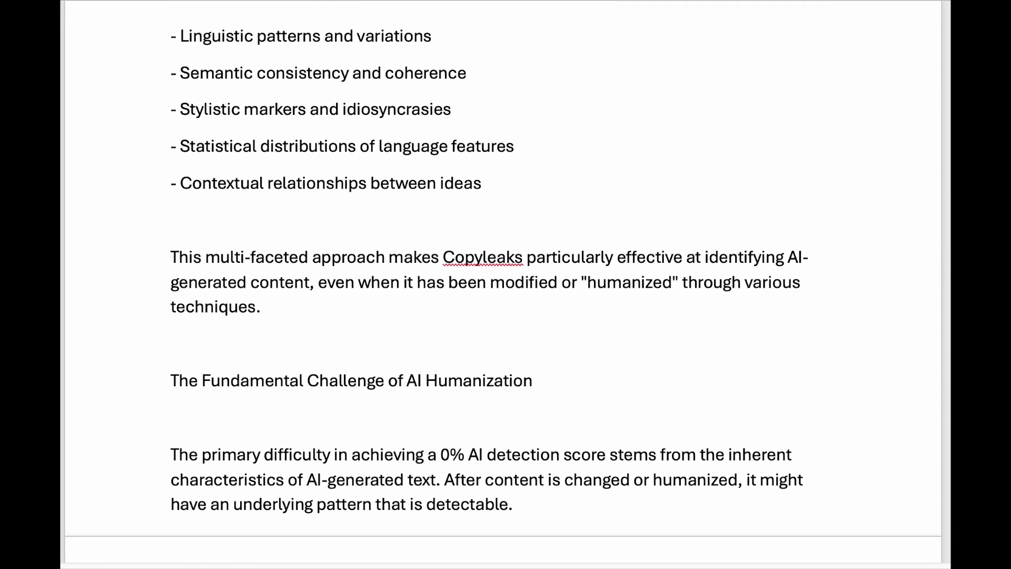
scroll(503, 284, "down", 5)
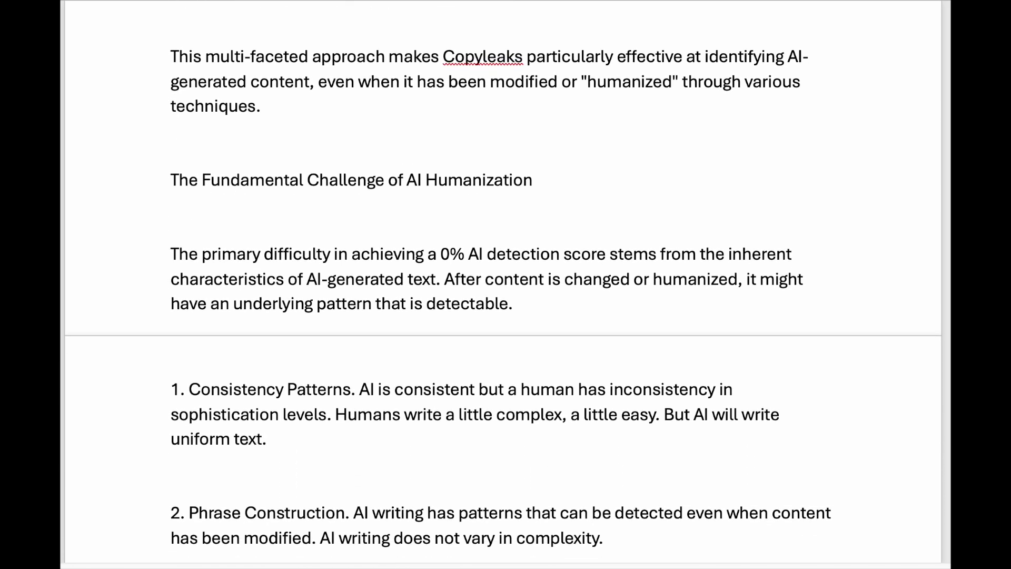
scroll(502, 284, "down", 5)
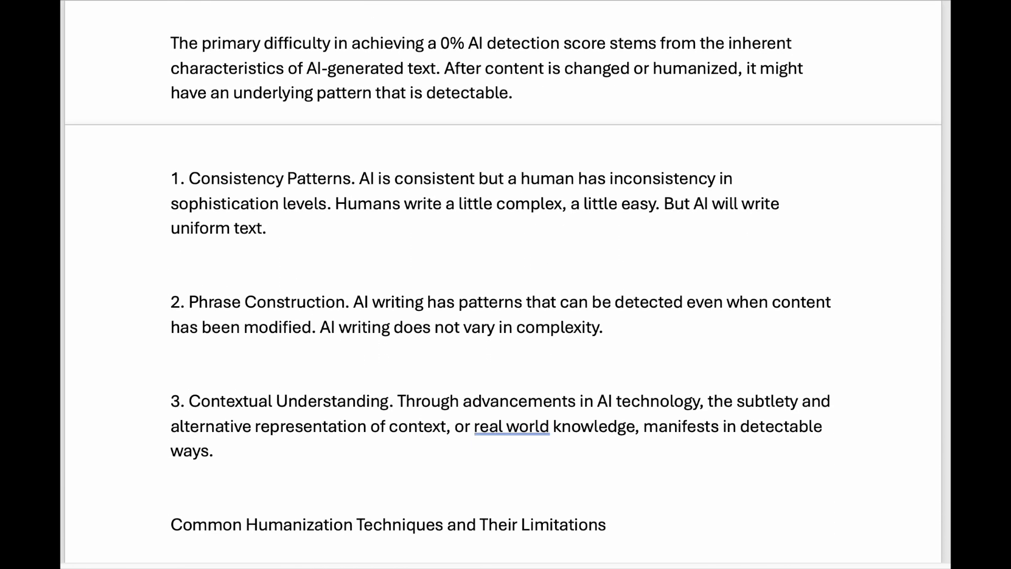
scroll(502, 284, "down", 1)
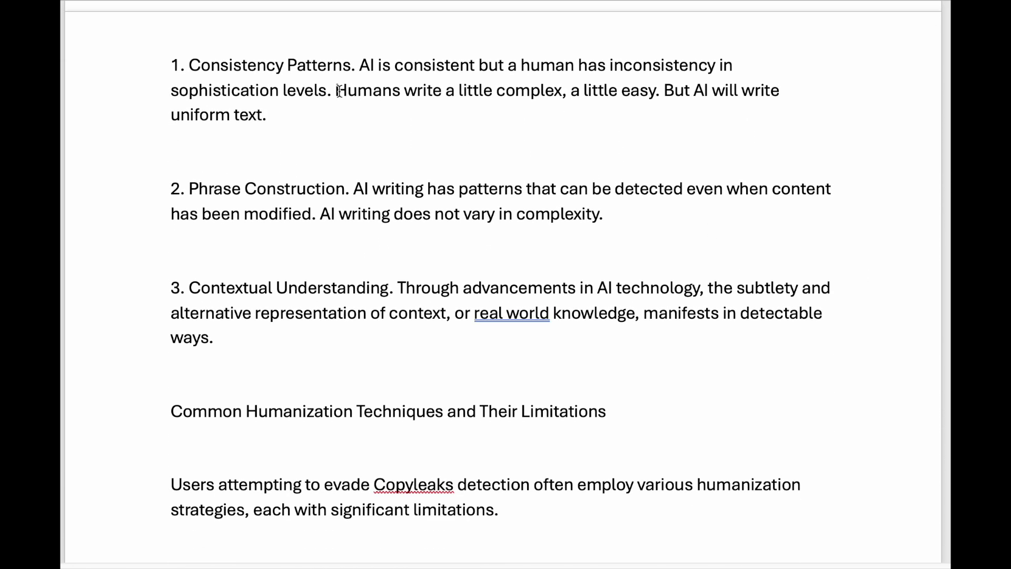
scroll(732, 152, "down", 4)
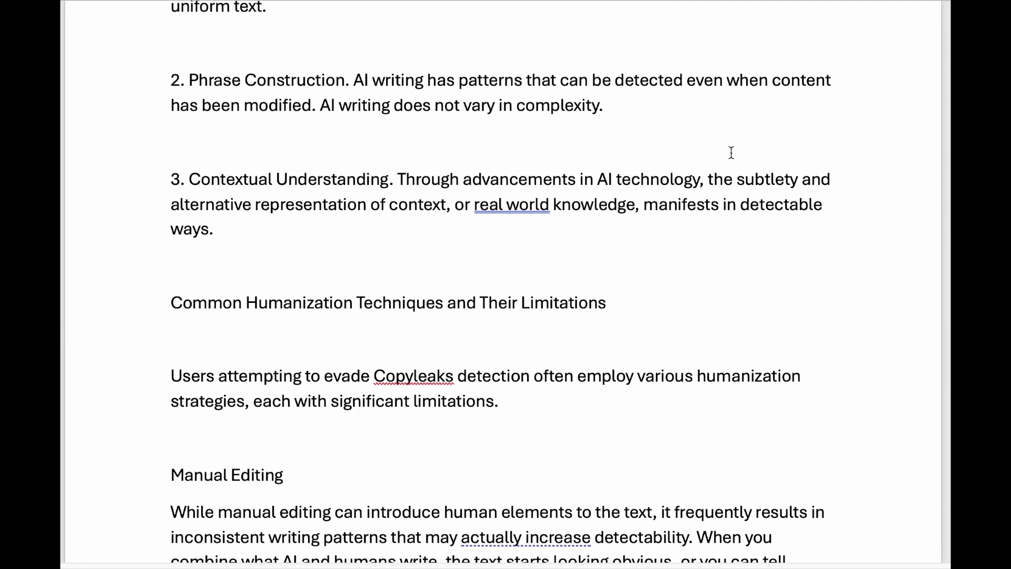
scroll(731, 153, "down", 1)
right_click(514, 88)
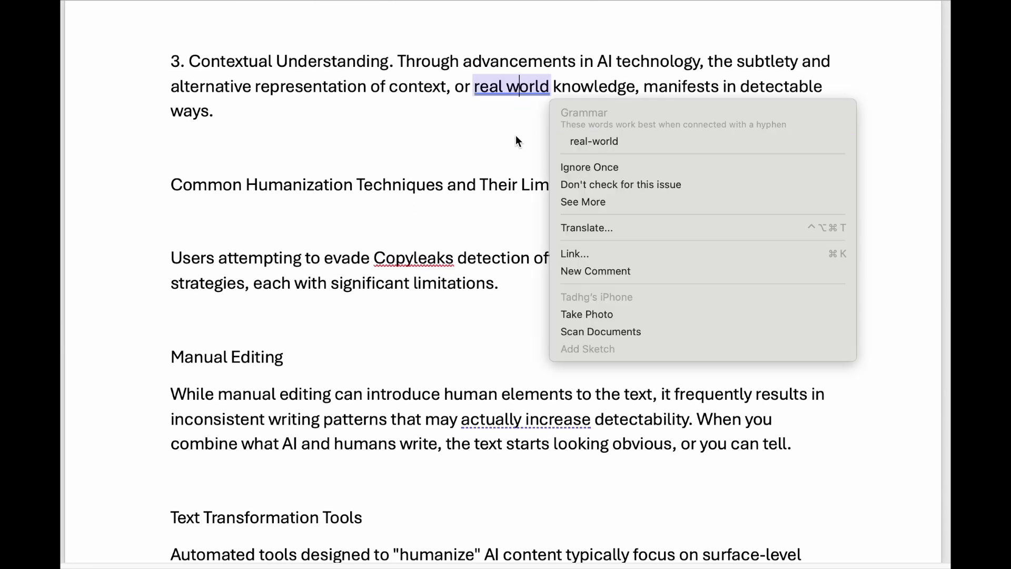
scroll(476, 137, "down", 4)
scroll(476, 137, "down", 6)
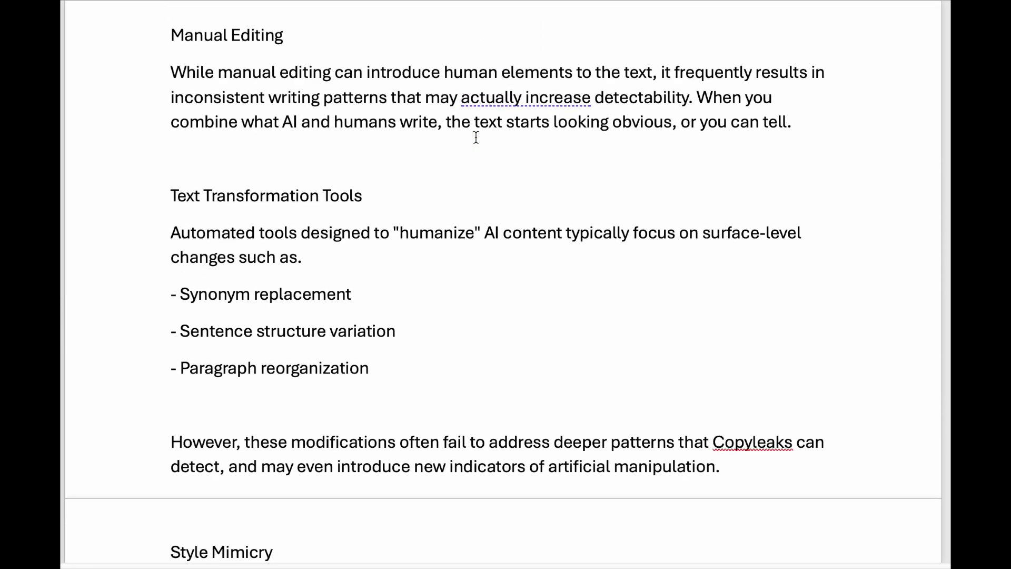
scroll(476, 137, "down", 6)
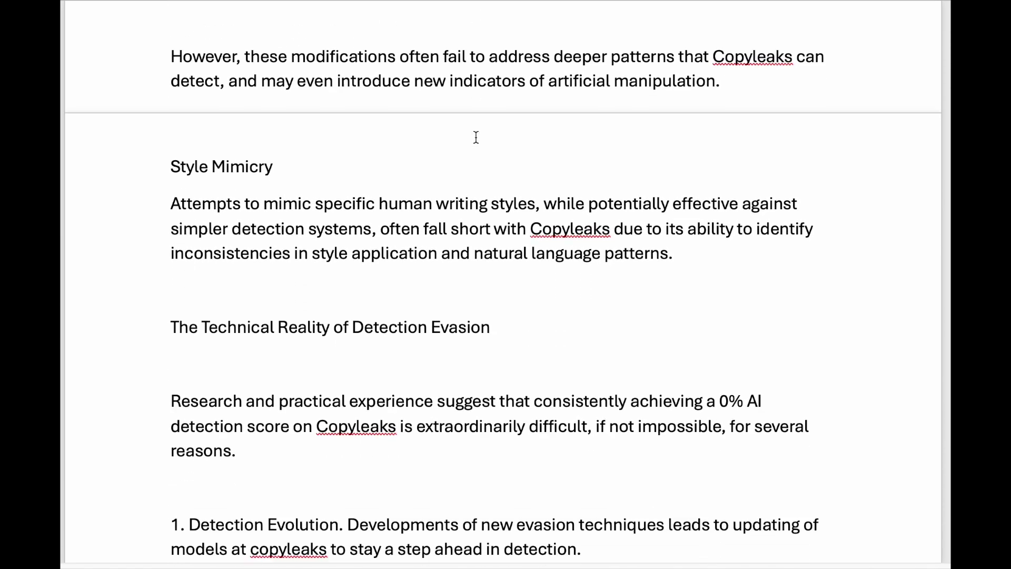
scroll(476, 138, "down", 2)
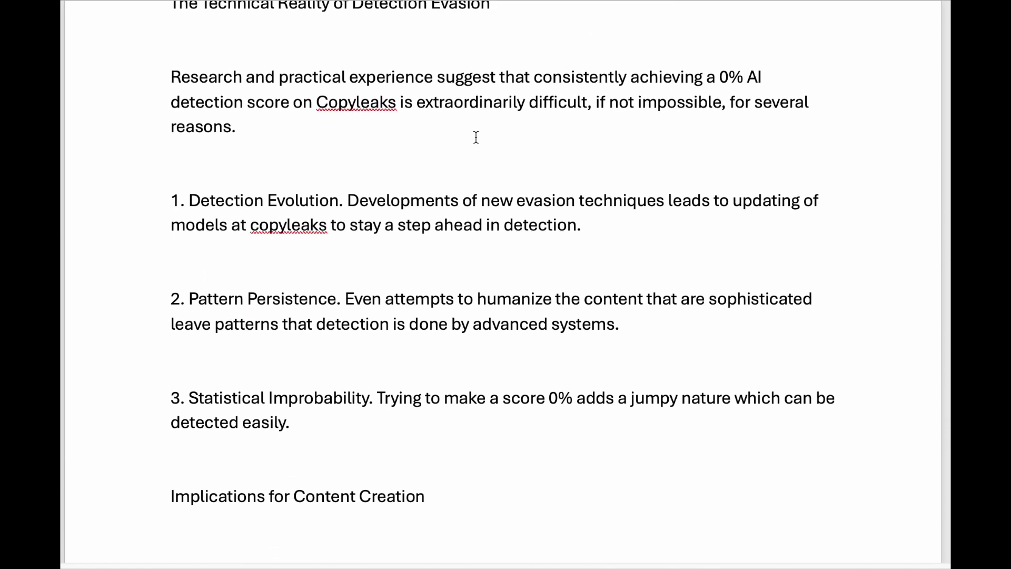
left_click(301, 217)
scroll(649, 199, "down", 4)
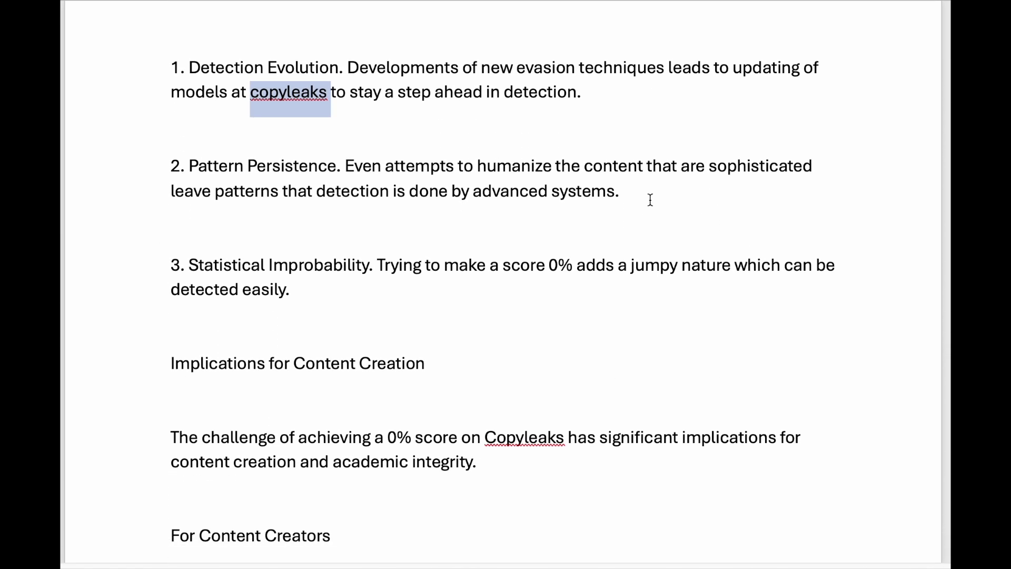
scroll(650, 199, "down", 2)
scroll(650, 199, "up", 2)
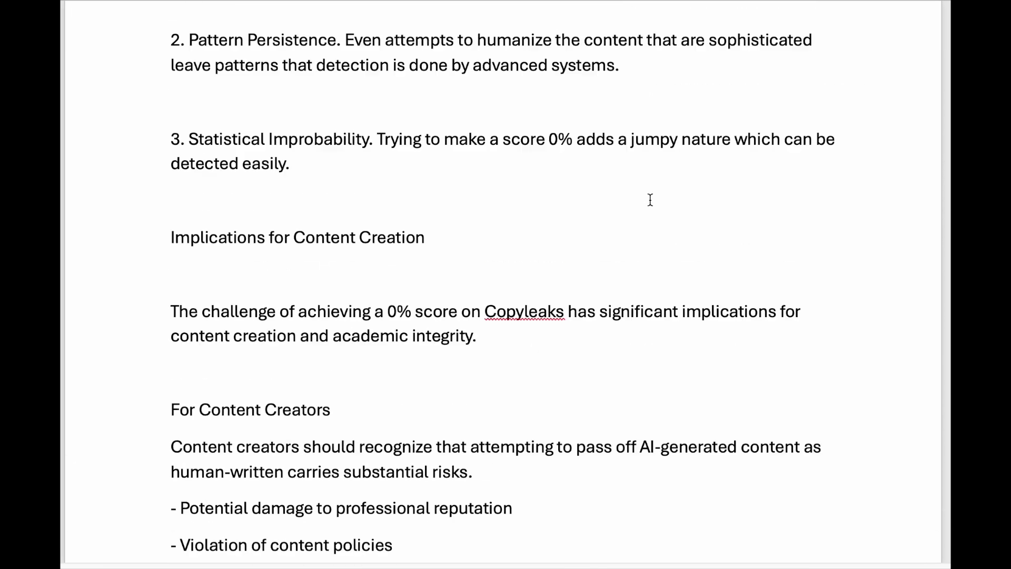
scroll(649, 199, "down", 5)
scroll(649, 199, "down", 8)
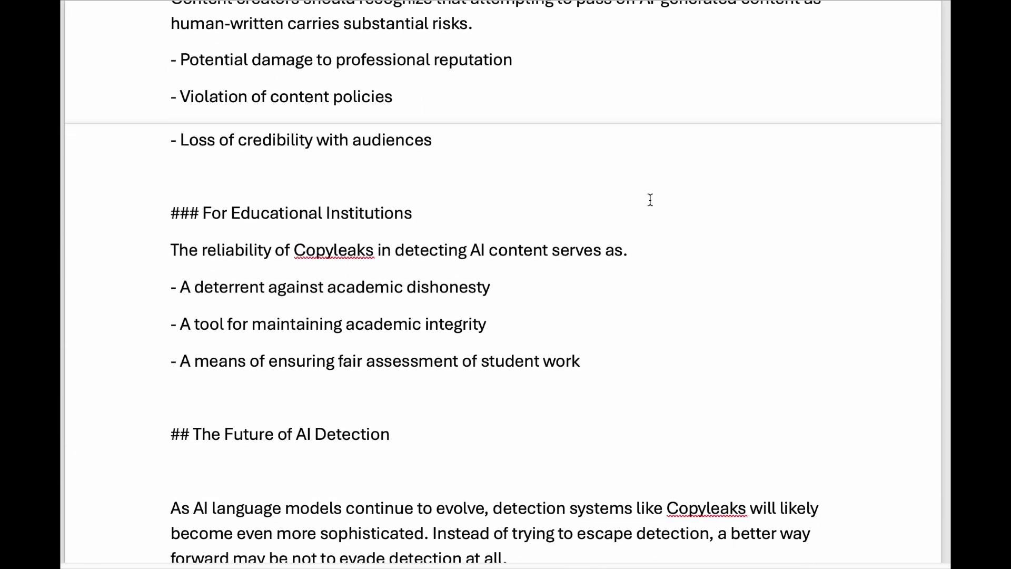
scroll(650, 199, "down", 5)
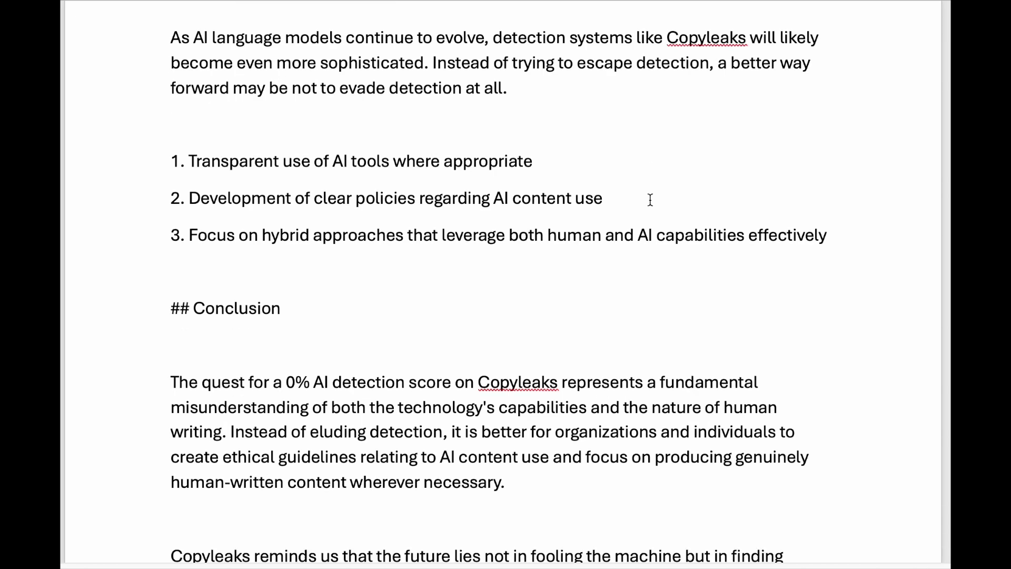